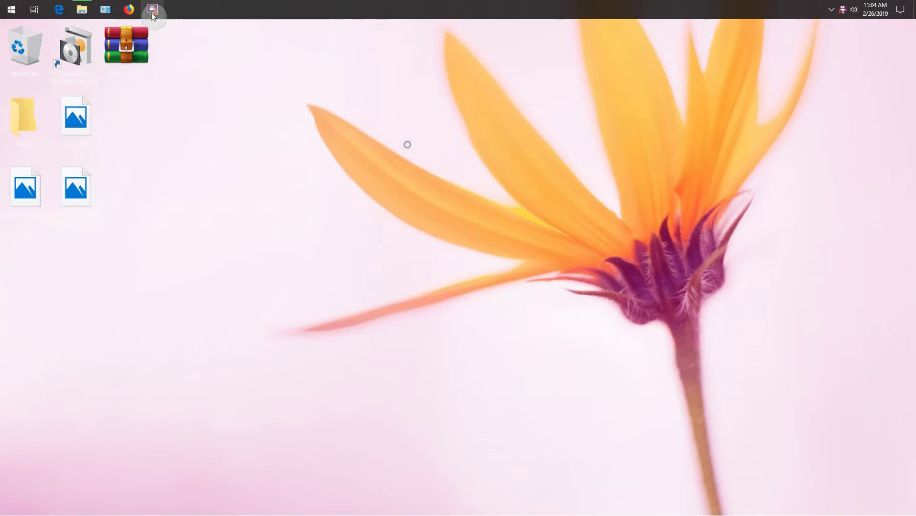
Open Microsoft Edge and search the web for "ccleaner download"
{"action": "left_click", "coordinate": [68, 24]}
{"action": "left_click", "coordinate": [59, 9]}
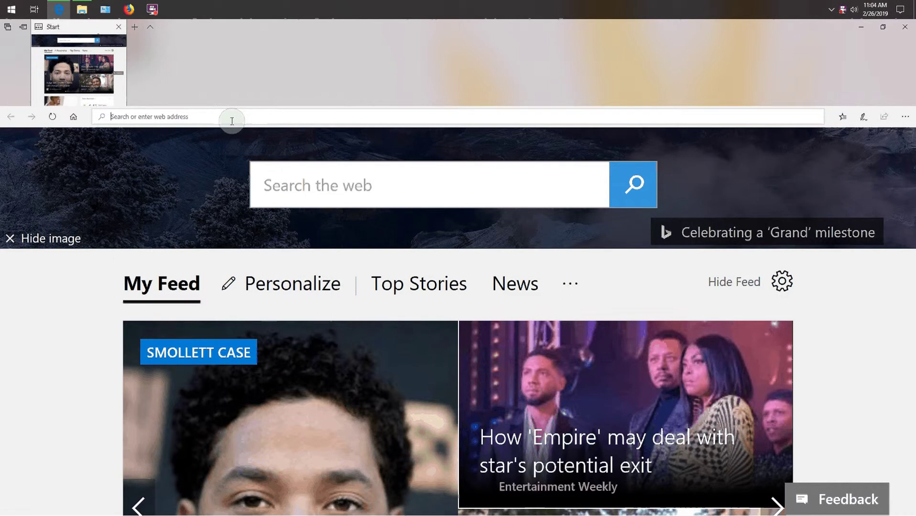
{"action": "left_click", "coordinate": [232, 121]}
{"action": "type", "text": "cclea"}
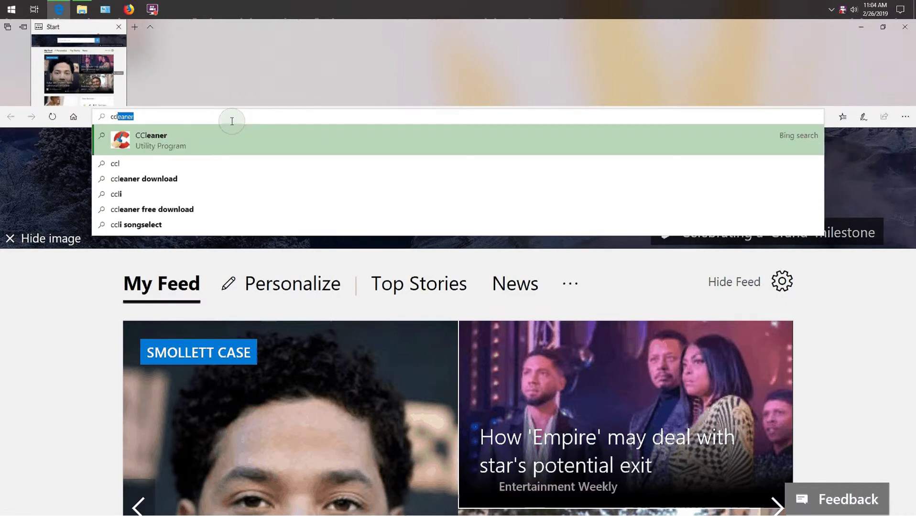
{"action": "type", "text": "ner"}
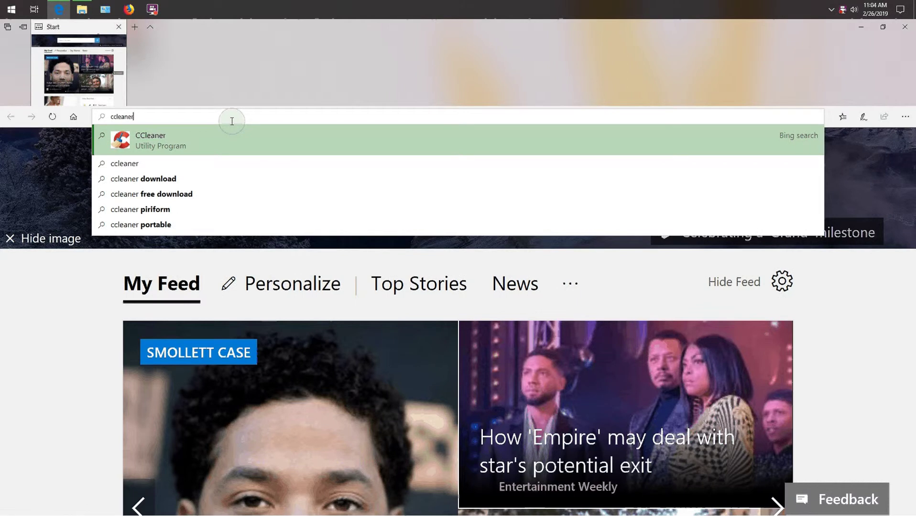
{"action": "key", "text": "Down"}
{"action": "key", "text": "Down"}
{"action": "key", "text": "Return"}
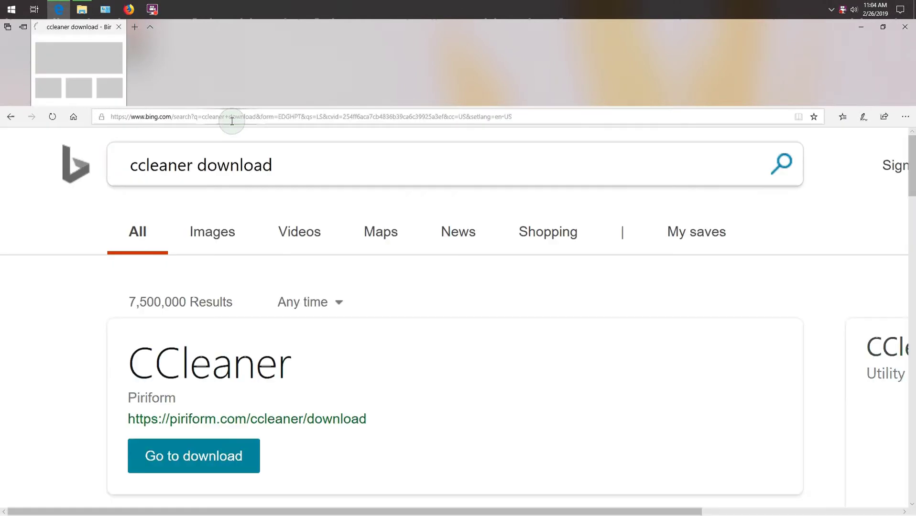
Go to the official CCleaner download page from the Piriform search result
{"action": "scroll", "coordinate": [907, 186], "scroll_direction": "down", "scroll_amount": 4}
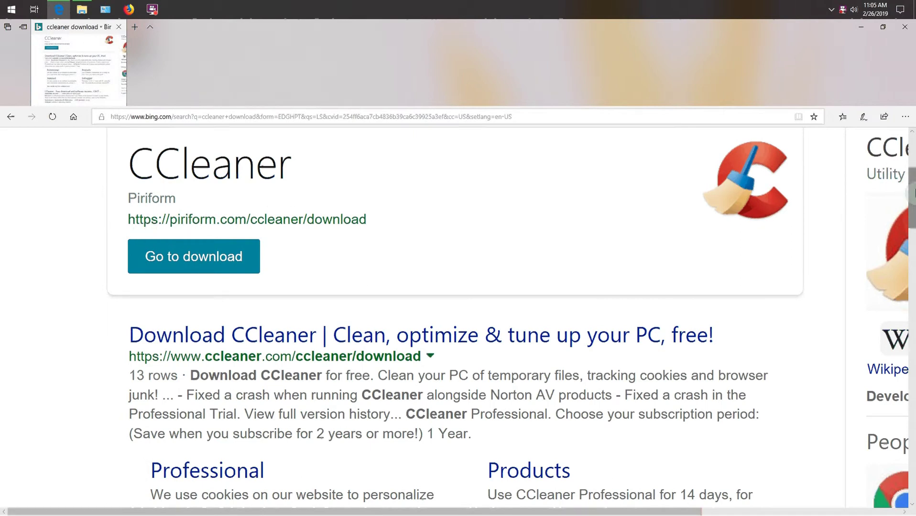
{"action": "scroll", "coordinate": [912, 213], "scroll_direction": "down", "scroll_amount": 1}
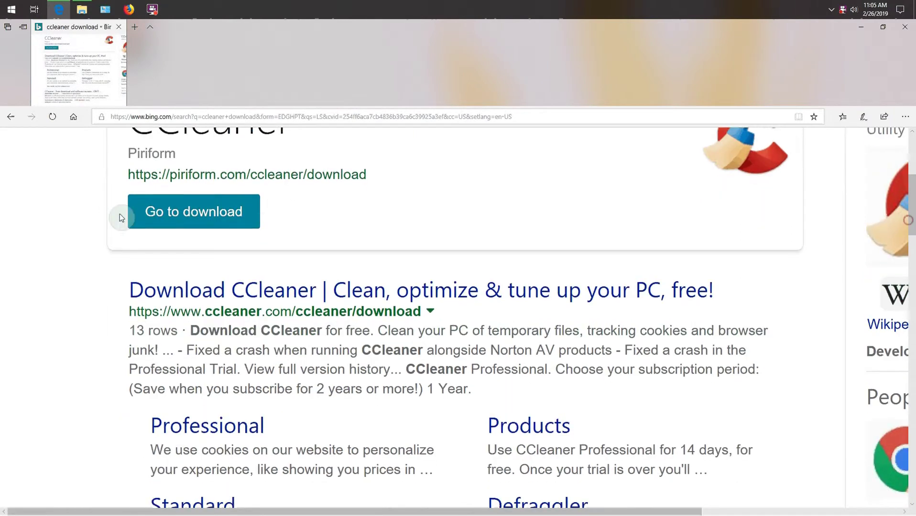
{"action": "left_click", "coordinate": [218, 209]}
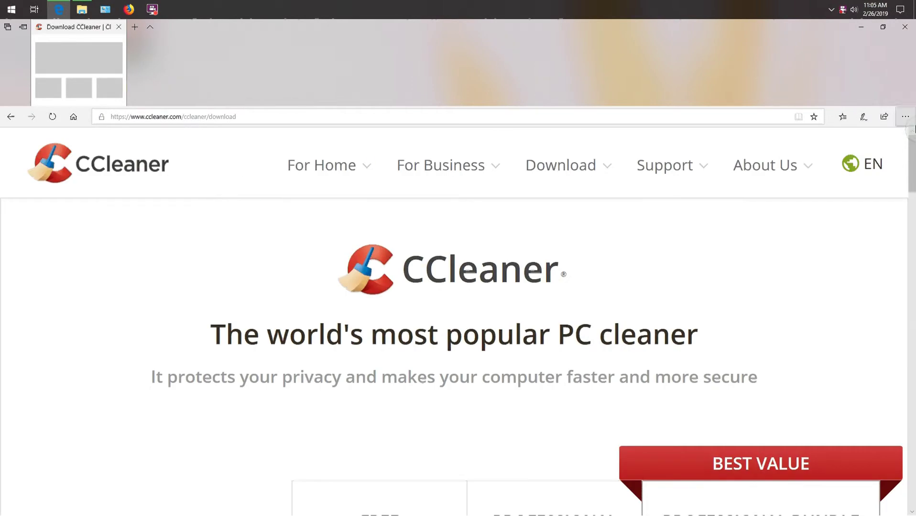
Download the free version of CCleaner and save the installer ccsetup553.exe
{"action": "left_click_drag", "start_coordinate": [910, 149], "coordinate": [912, 294]}
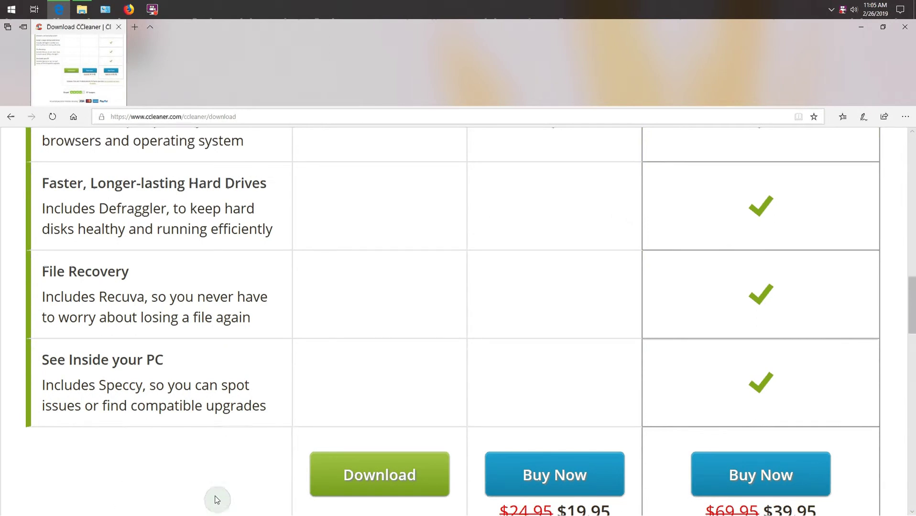
{"action": "left_click", "coordinate": [361, 470]}
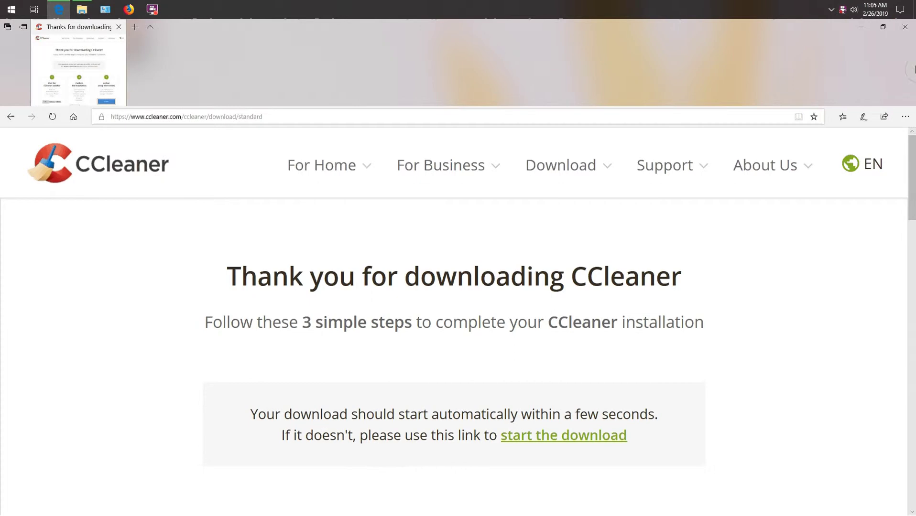
{"action": "left_click_drag", "start_coordinate": [915, 201], "coordinate": [914, 326]}
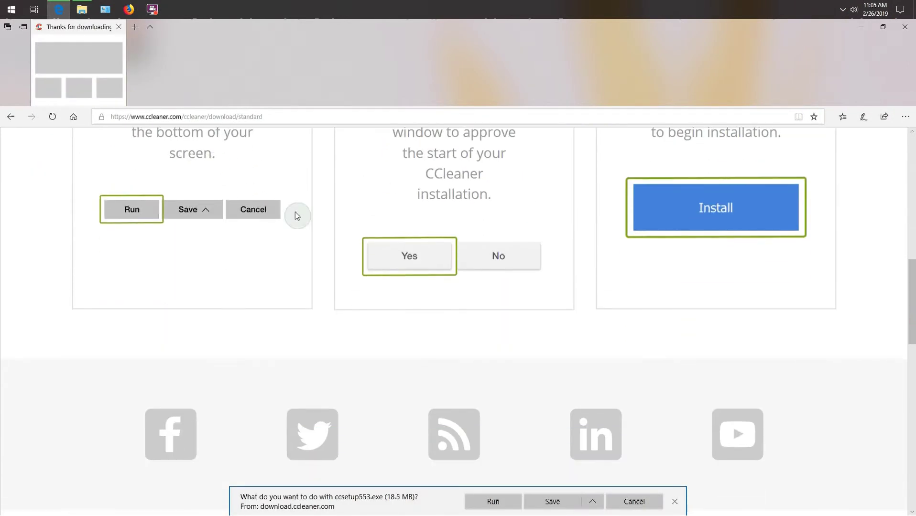
{"action": "left_click_drag", "start_coordinate": [913, 250], "coordinate": [845, 415]}
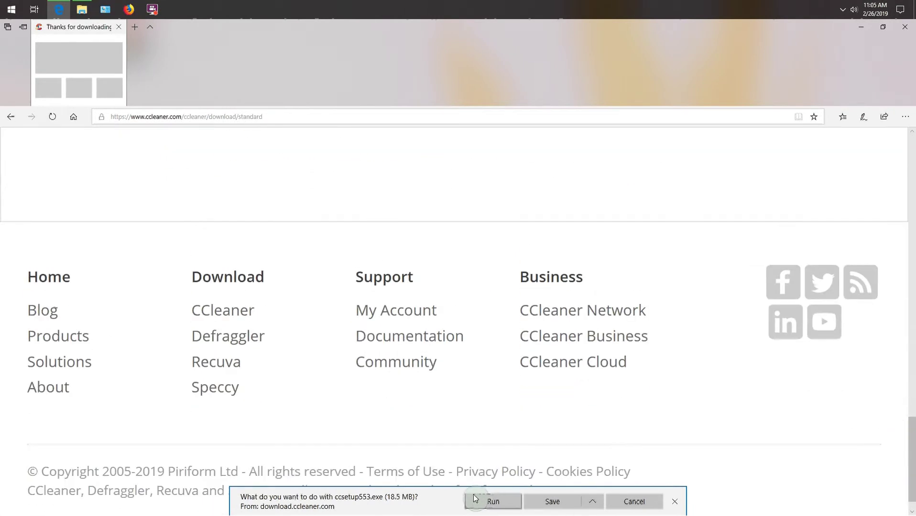
{"action": "left_click", "coordinate": [567, 503]}
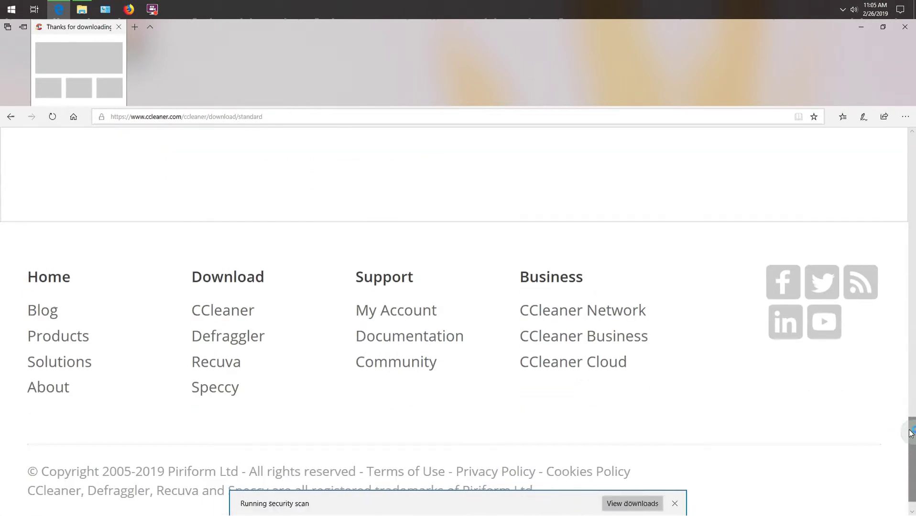
{"action": "left_click", "coordinate": [908, 430]}
{"action": "left_click_drag", "start_coordinate": [894, 430], "coordinate": [901, 120]}
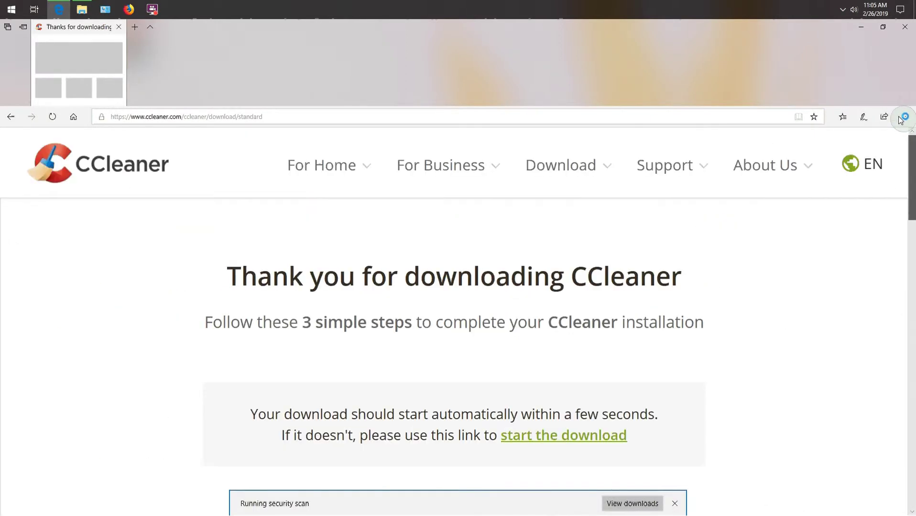
{"action": "left_click", "coordinate": [110, 24]}
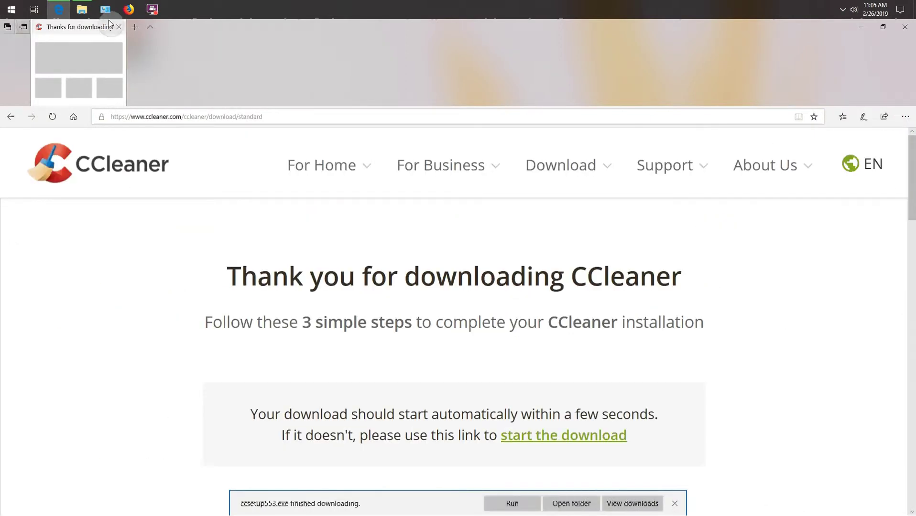
{"action": "left_click_drag", "start_coordinate": [913, 220], "coordinate": [913, 422]}
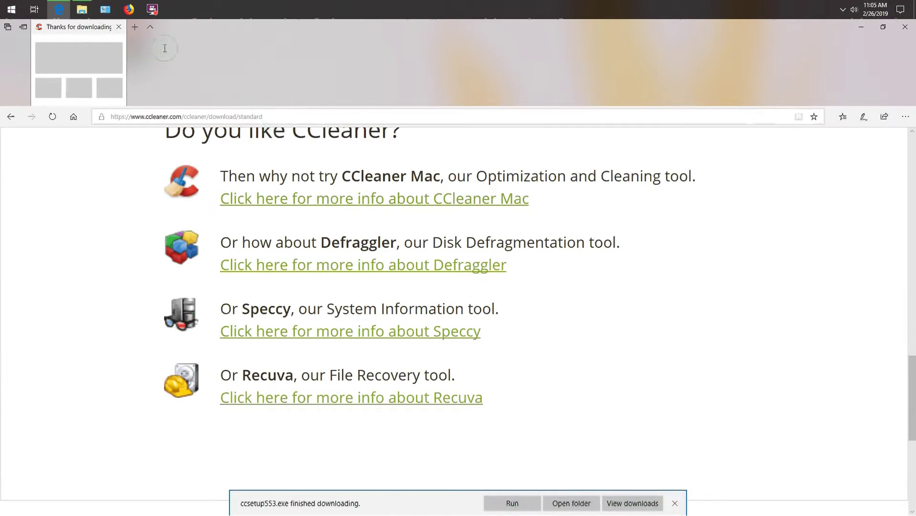
Search the web for "glary utilies" in a new browser tab
{"action": "left_click", "coordinate": [132, 28]}
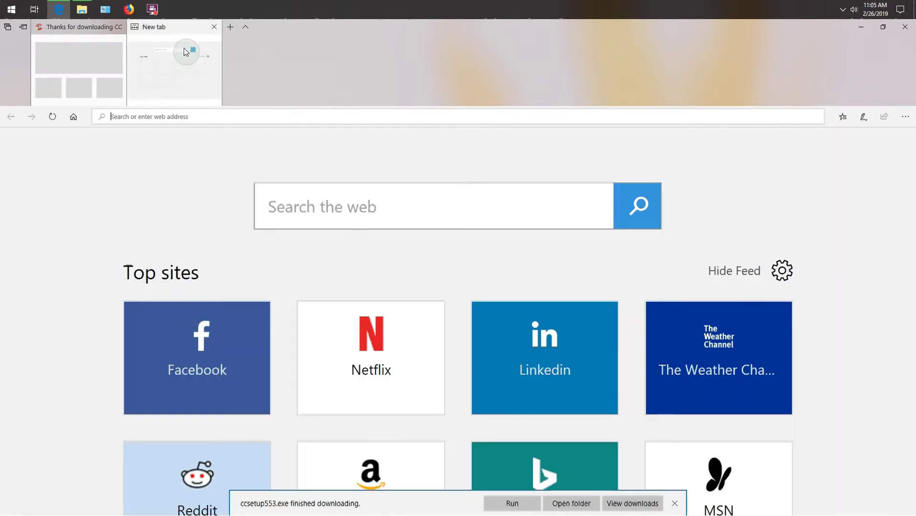
{"action": "left_click", "coordinate": [159, 119]}
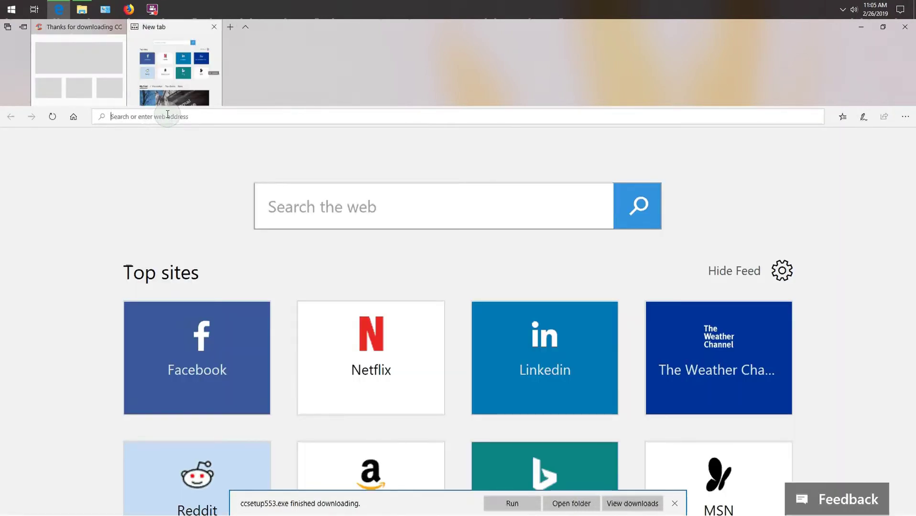
{"action": "type", "text": "g"}
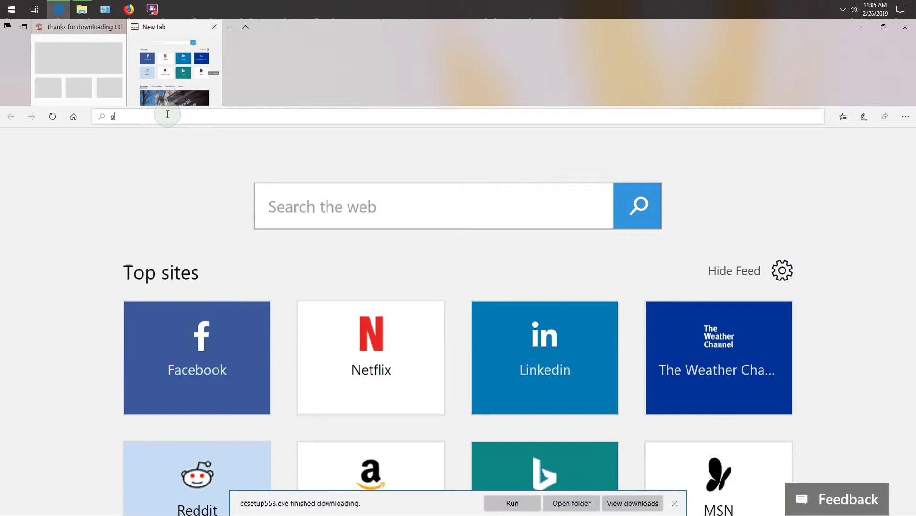
{"action": "type", "text": "lary ut"}
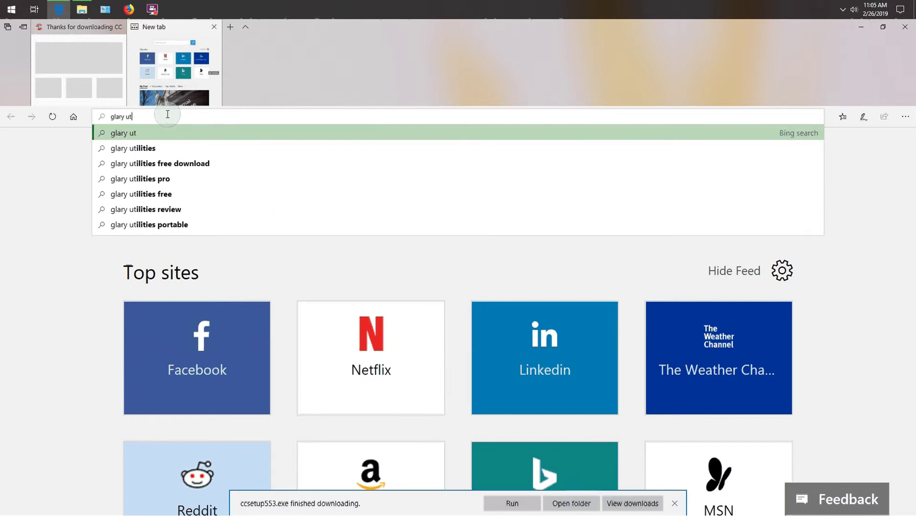
{"action": "type", "text": "ilies"}
{"action": "key", "text": "Return"}
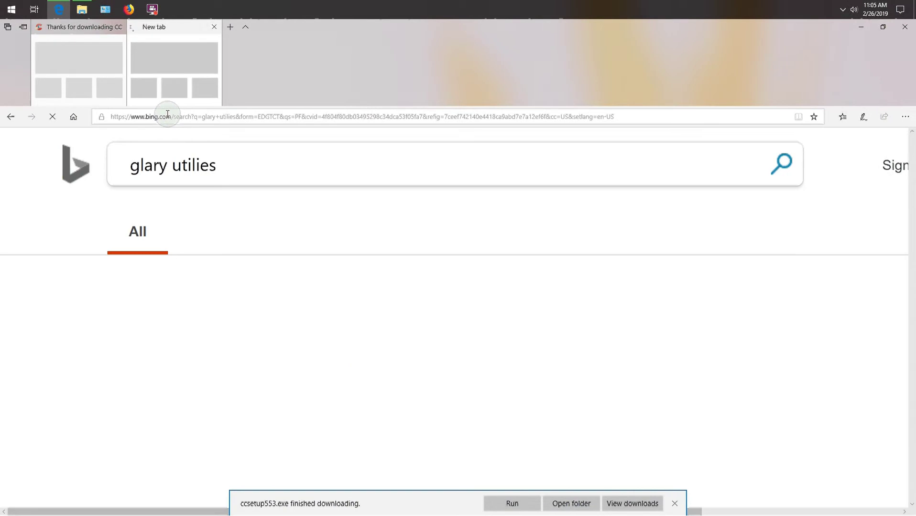
Open the Glarysoft website from the results, download Glary Utilities 5 and save gu5setup.exe
{"action": "left_click", "coordinate": [234, 410]}
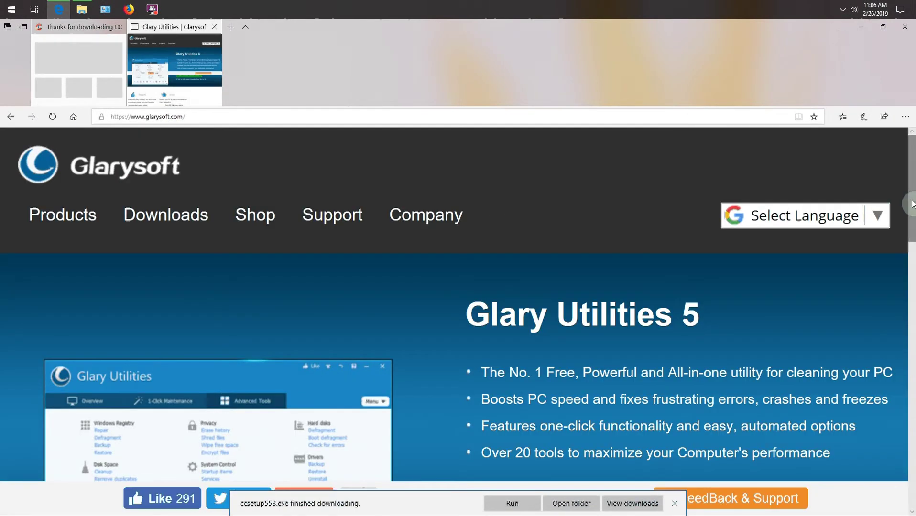
{"action": "left_click_drag", "start_coordinate": [914, 205], "coordinate": [913, 235]}
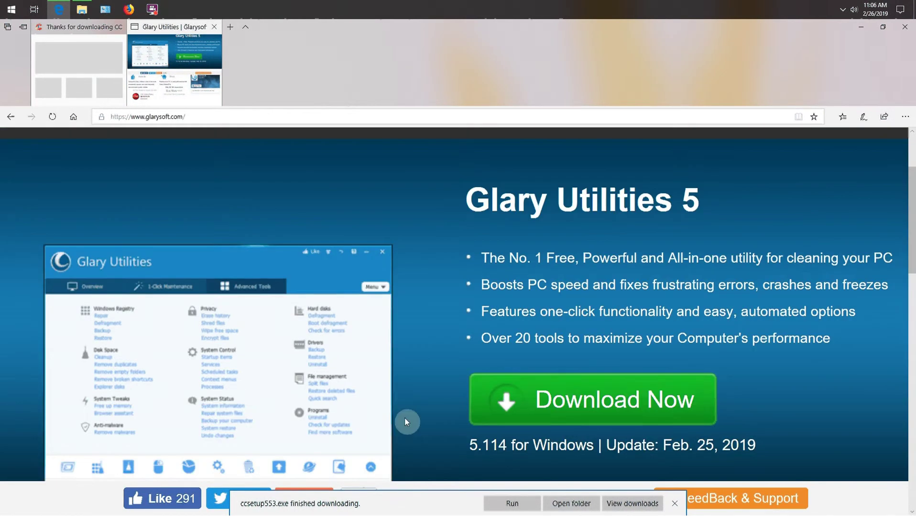
{"action": "left_click", "coordinate": [585, 388]}
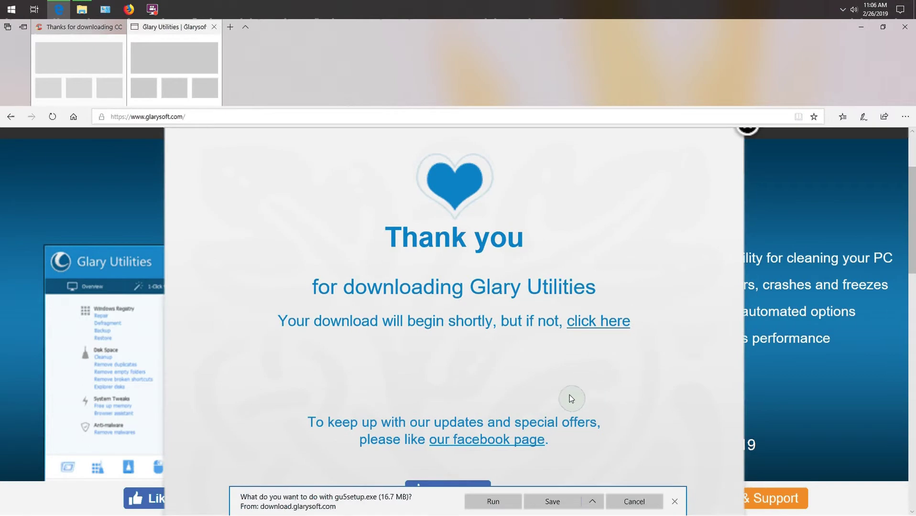
{"action": "left_click", "coordinate": [553, 502]}
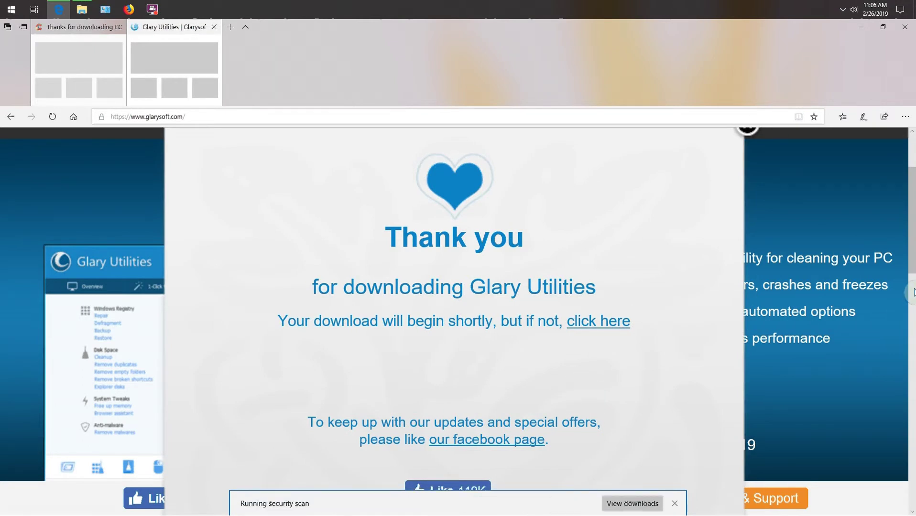
Check the Downloads folder for both saved installers, then minimize its window
{"action": "left_click_drag", "start_coordinate": [912, 250], "coordinate": [558, 29]}
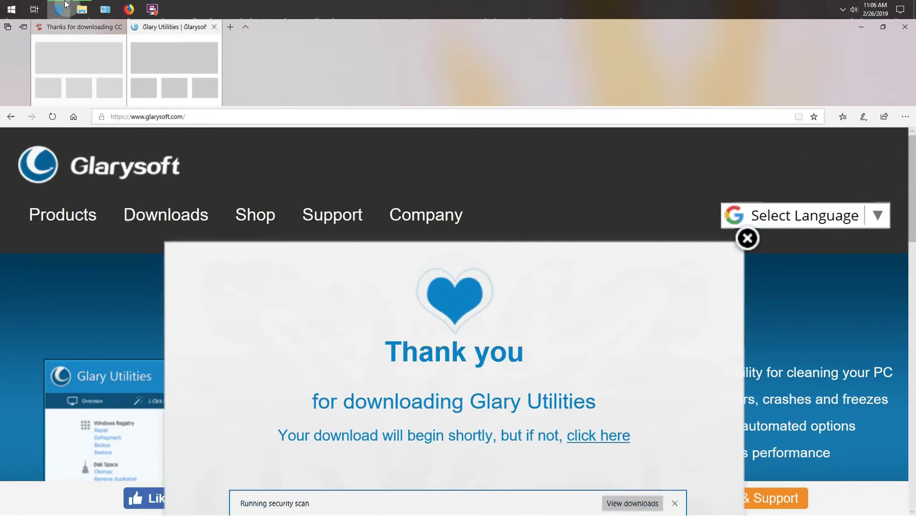
{"action": "left_click", "coordinate": [80, 7]}
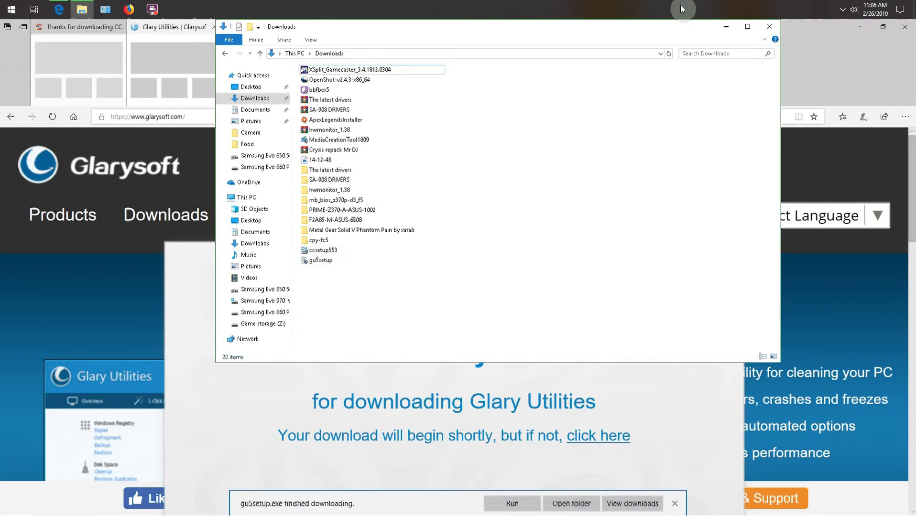
{"action": "left_click", "coordinate": [723, 27]}
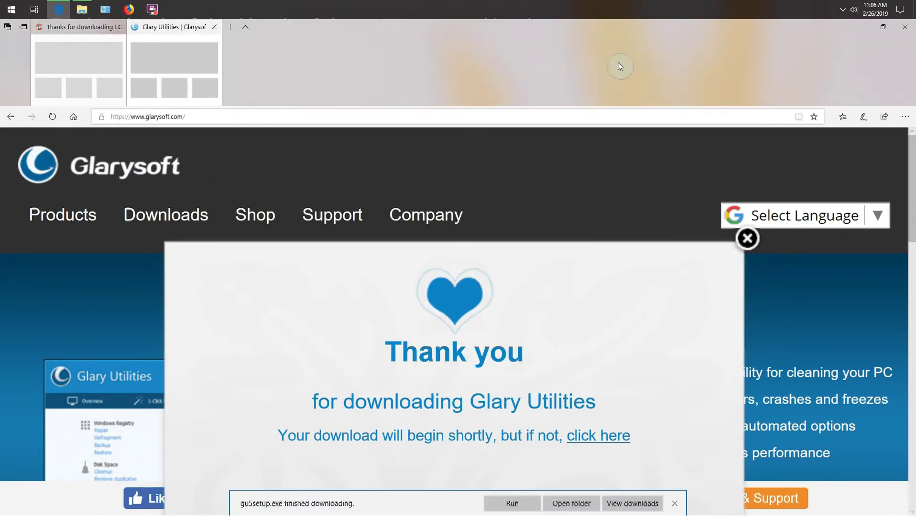
Close the browser together with all of its open tabs
{"action": "left_click_drag", "start_coordinate": [911, 203], "coordinate": [873, 107]}
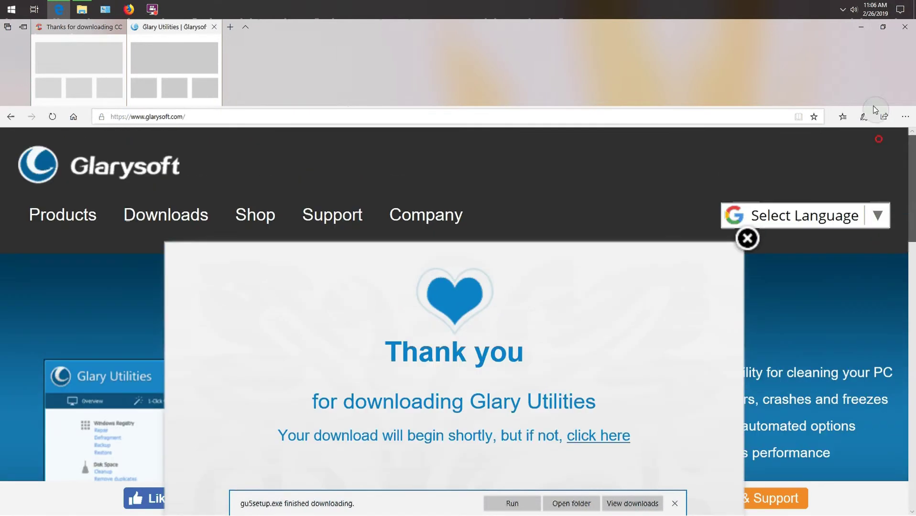
{"action": "left_click", "coordinate": [901, 29]}
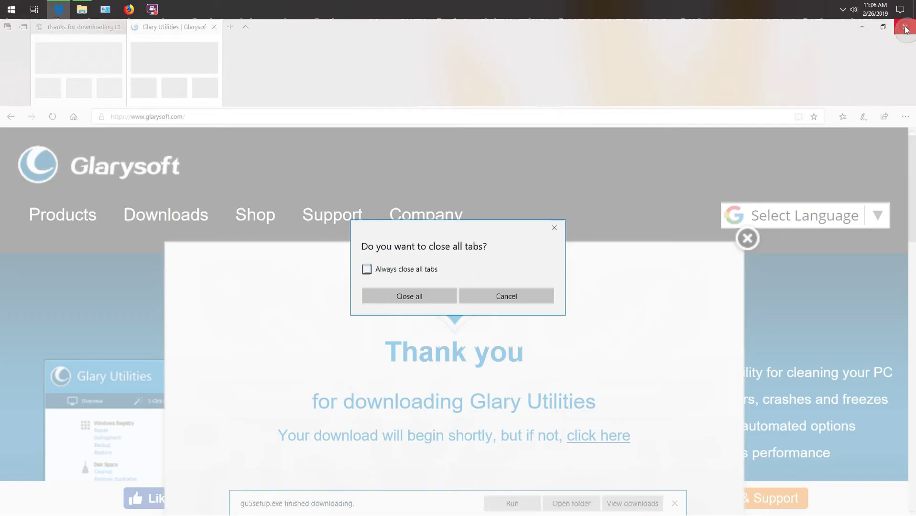
{"action": "left_click", "coordinate": [405, 293]}
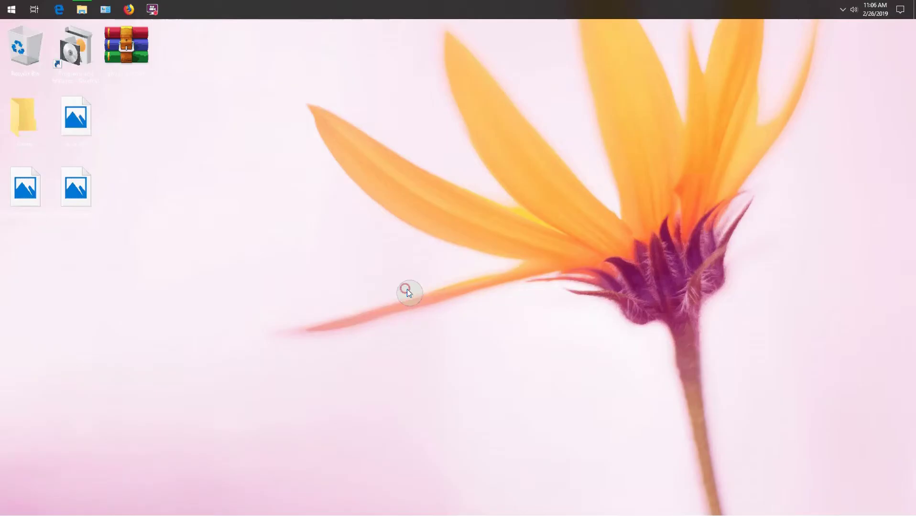
Run ccsetup553 from the Downloads folder and install CCleaner v5.53 with all the listed install options enabled
{"action": "left_click", "coordinate": [76, 14]}
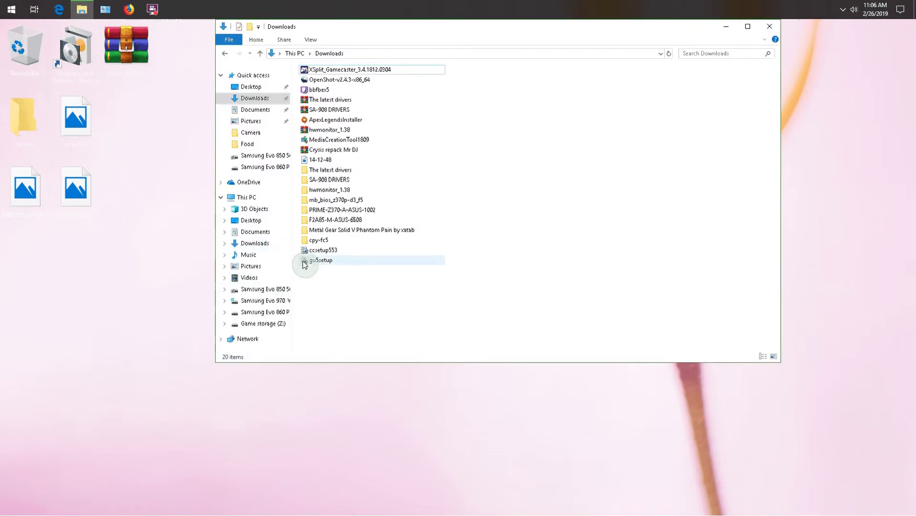
{"action": "left_click", "coordinate": [316, 251]}
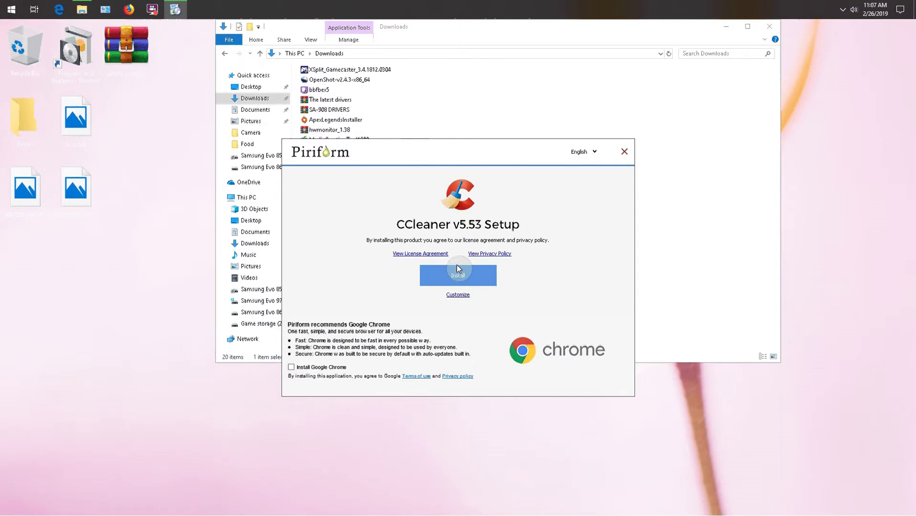
{"action": "left_click_drag", "start_coordinate": [501, 151], "coordinate": [650, 79]}
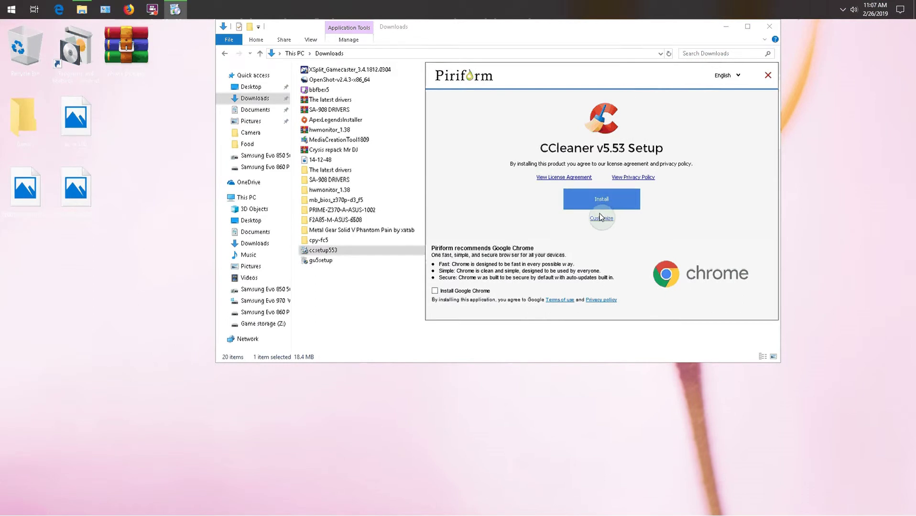
{"action": "left_click", "coordinate": [601, 219]}
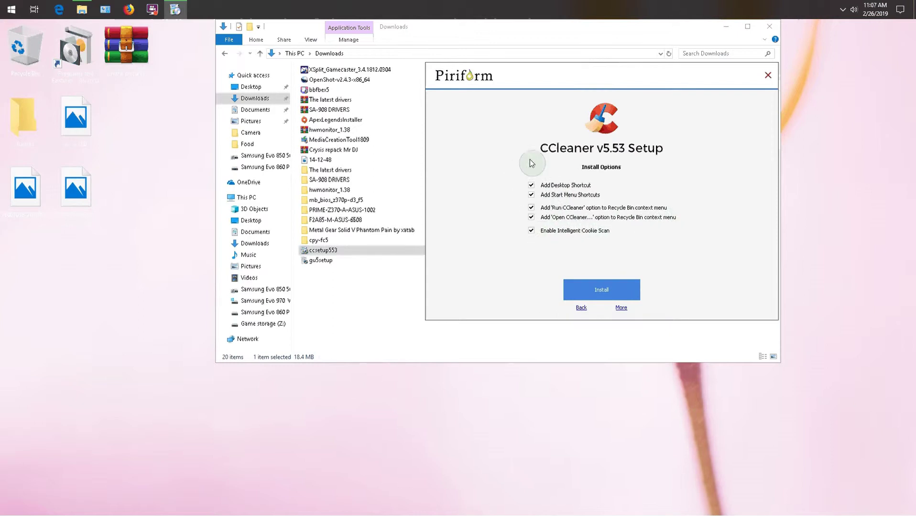
{"action": "left_click", "coordinate": [603, 291]}
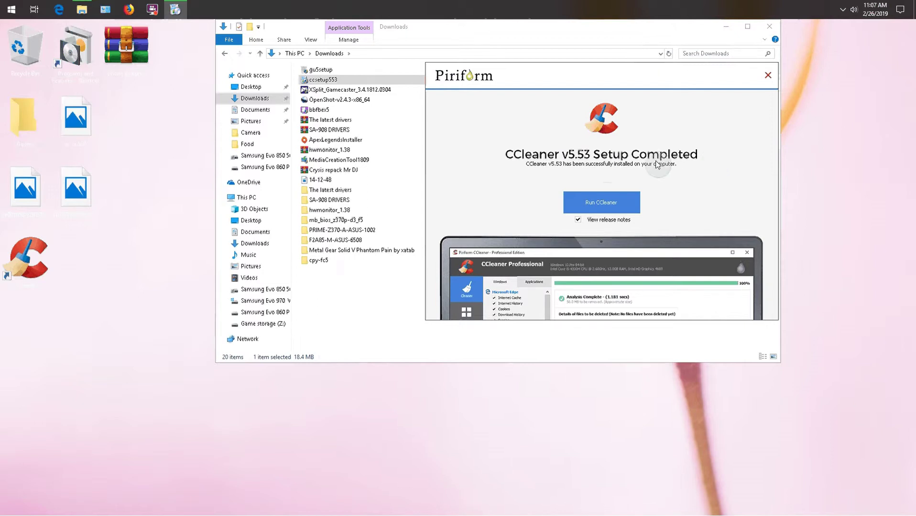
Launch the newly installed CCleaner without viewing the release notes, and minimize the Downloads window
{"action": "left_click", "coordinate": [578, 223]}
{"action": "left_click_drag", "start_coordinate": [667, 85], "coordinate": [648, 156]}
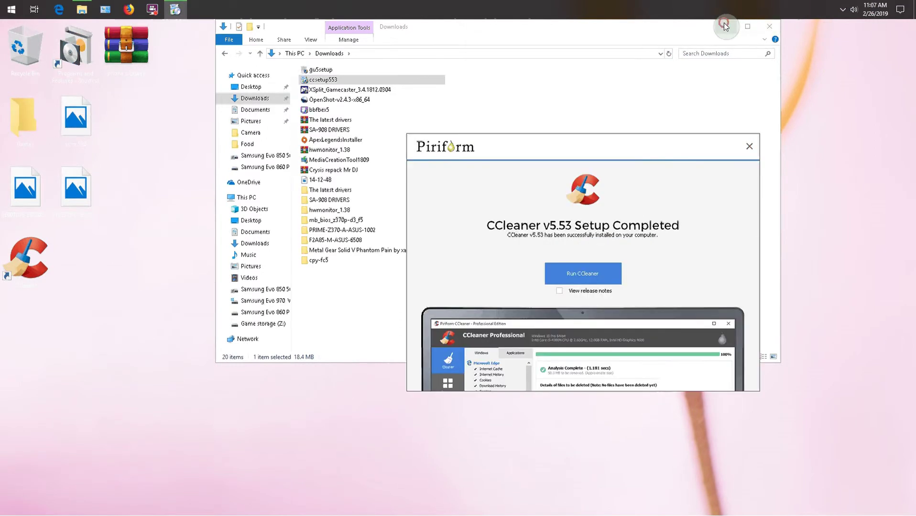
{"action": "left_click", "coordinate": [726, 25]}
{"action": "left_click", "coordinate": [574, 274]}
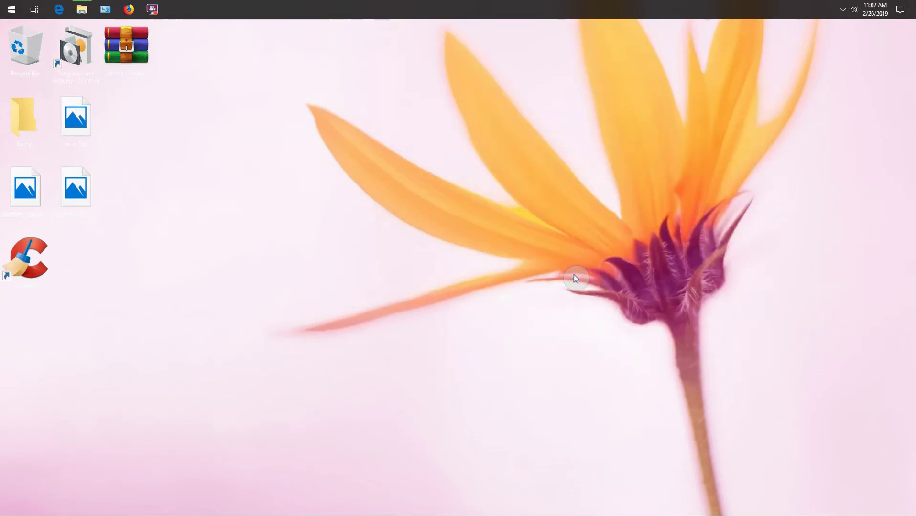
{"action": "left_click_drag", "start_coordinate": [458, 132], "coordinate": [504, 73]}
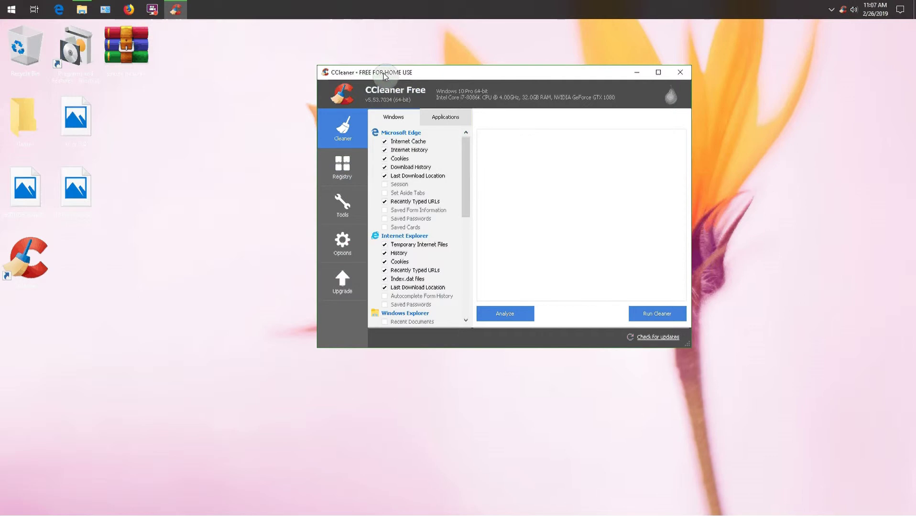
Examine the cleaning items offered under the Windows and Applications categories of the Cleaner
{"action": "left_click", "coordinate": [437, 118]}
{"action": "left_click", "coordinate": [405, 115]}
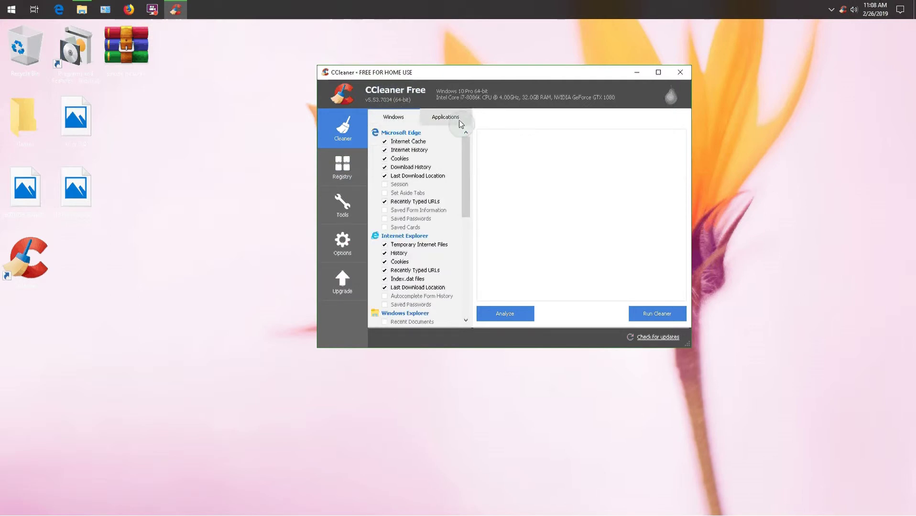
{"action": "left_click", "coordinate": [441, 121]}
{"action": "left_click", "coordinate": [394, 120]}
{"action": "left_click", "coordinate": [395, 118]}
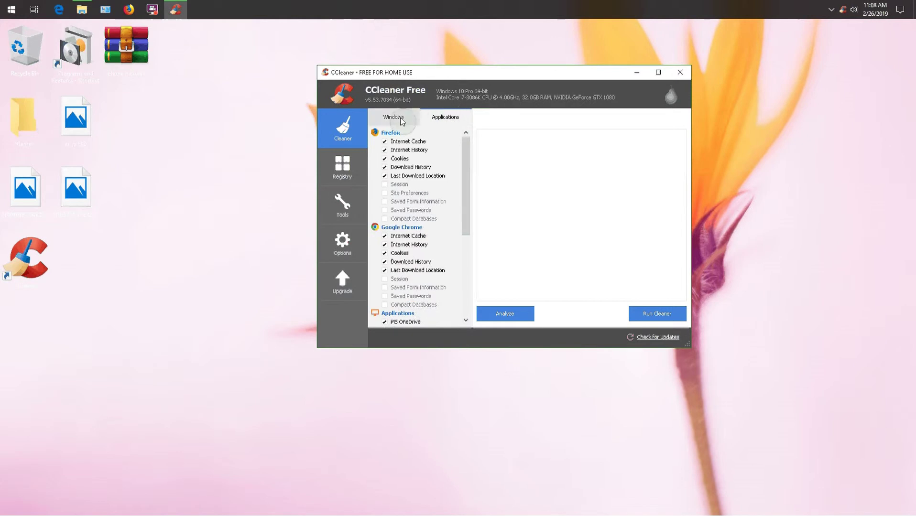
{"action": "left_click", "coordinate": [448, 121]}
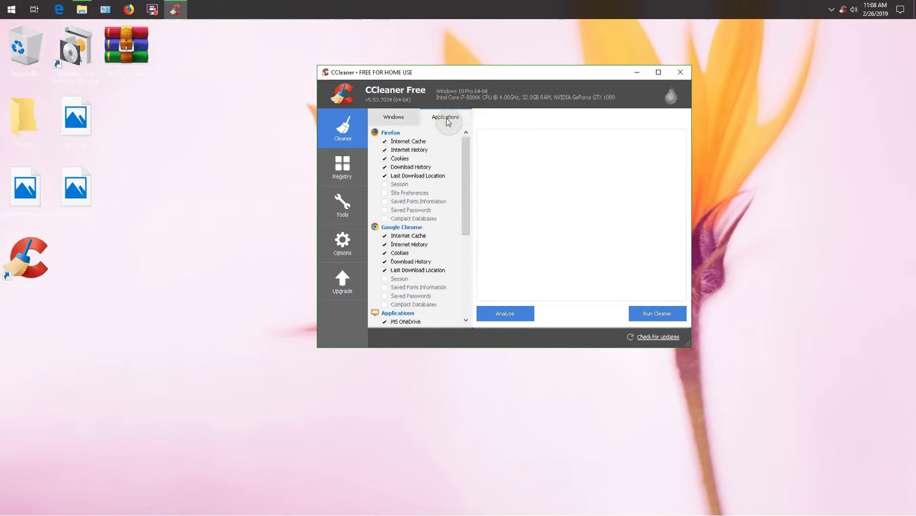
{"action": "left_click", "coordinate": [403, 120]}
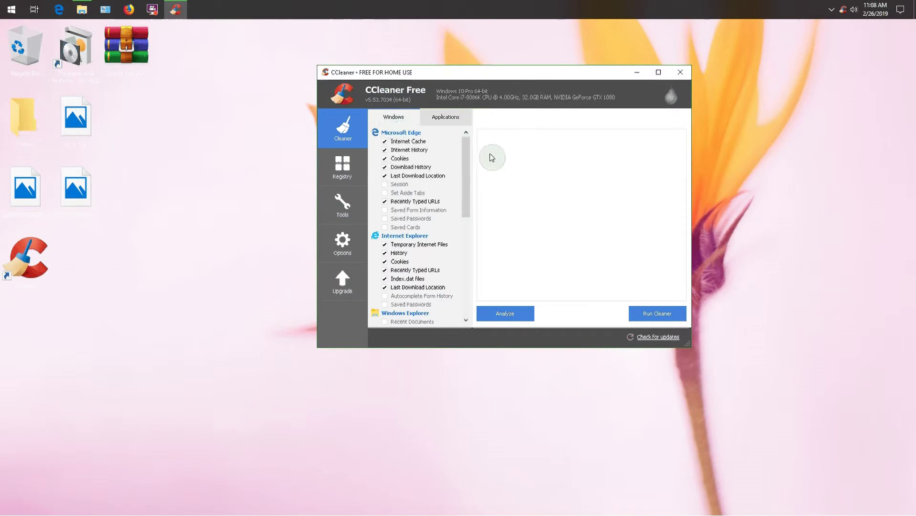
{"action": "left_click_drag", "start_coordinate": [468, 158], "coordinate": [467, 172]}
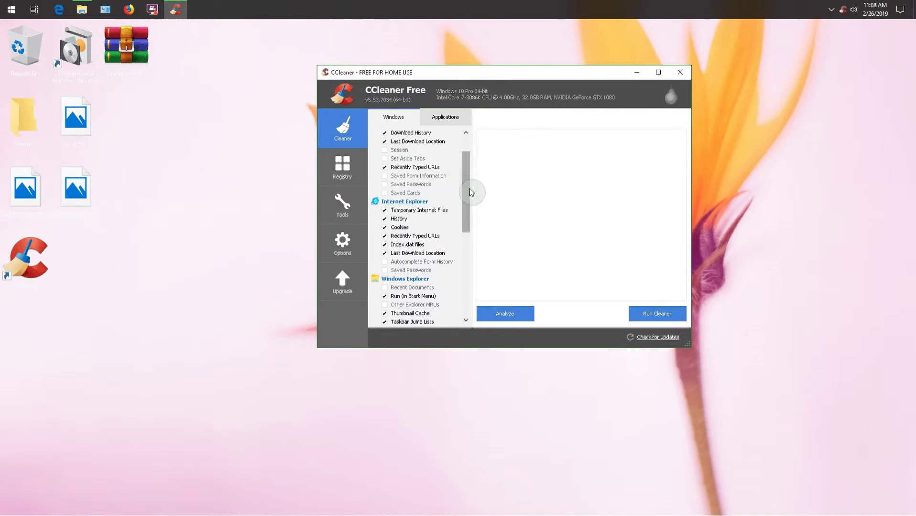
Look up the installed browsers by searching Windows for "inter", and return to CCleaner without opening any
{"action": "right_click", "coordinate": [59, 10]}
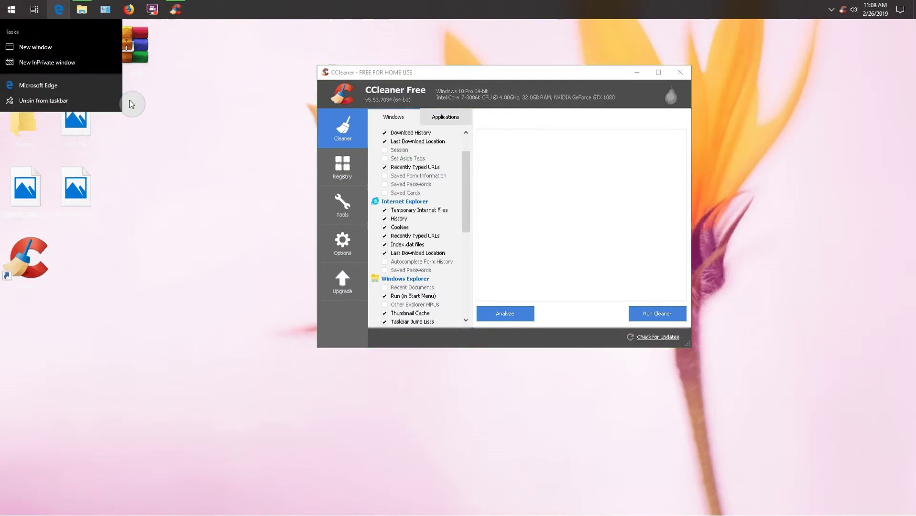
{"action": "left_click", "coordinate": [229, 37]}
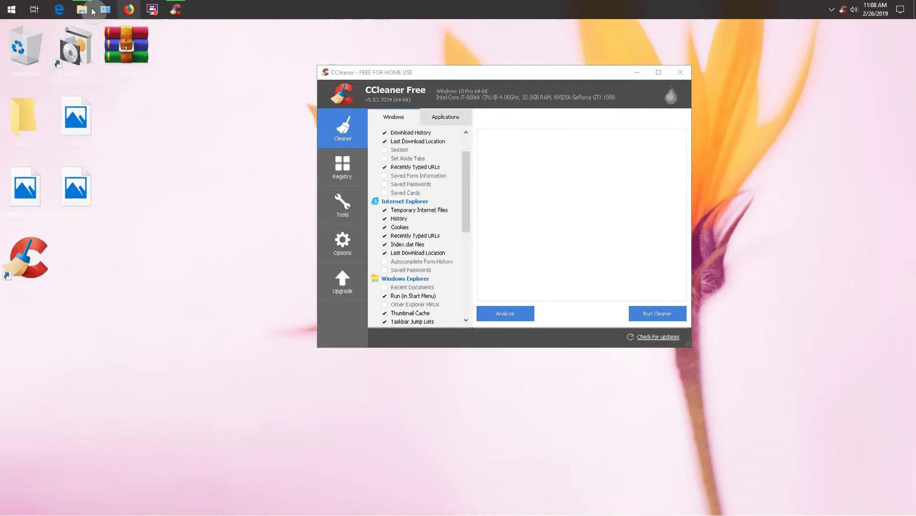
{"action": "left_click", "coordinate": [14, 9]}
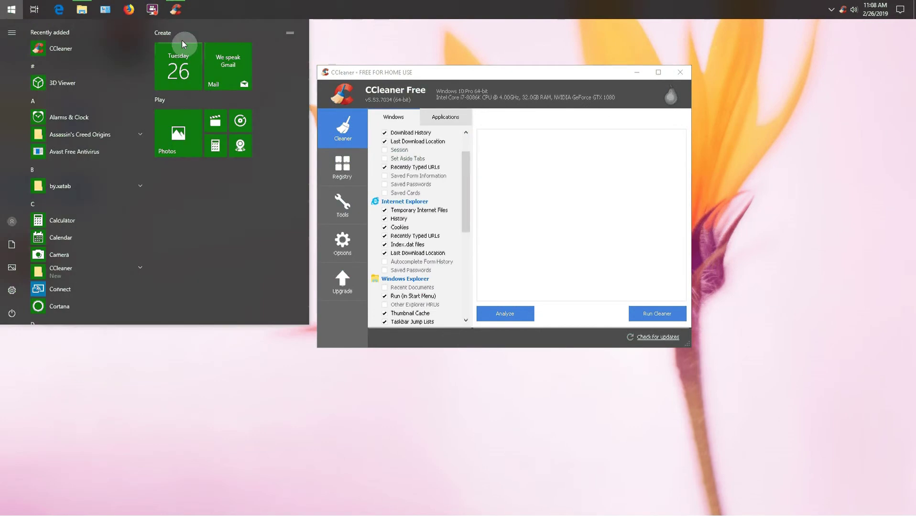
{"action": "type", "text": "inter"}
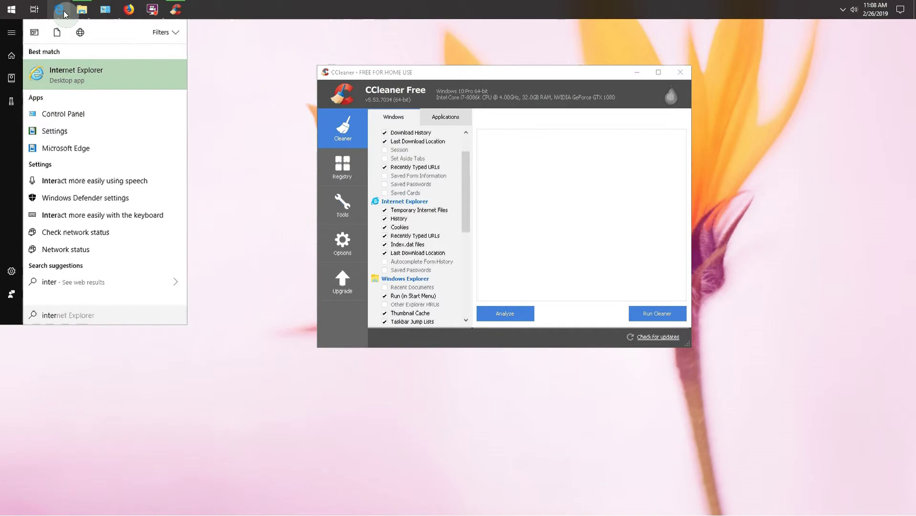
{"action": "left_click", "coordinate": [558, 85]}
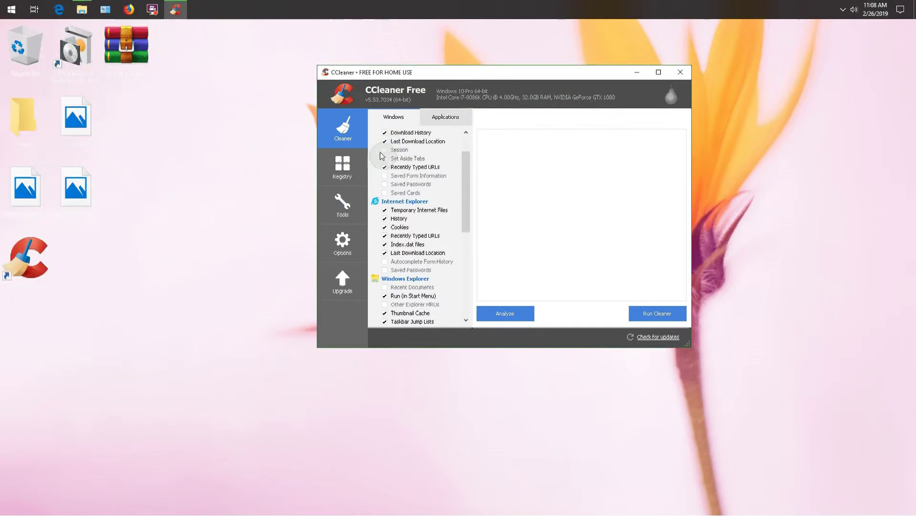
Review the Windows cleaning items and enable Autocomplete Form History and Saved Passwords for Internet Explorer
{"action": "left_click_drag", "start_coordinate": [464, 185], "coordinate": [466, 292]}
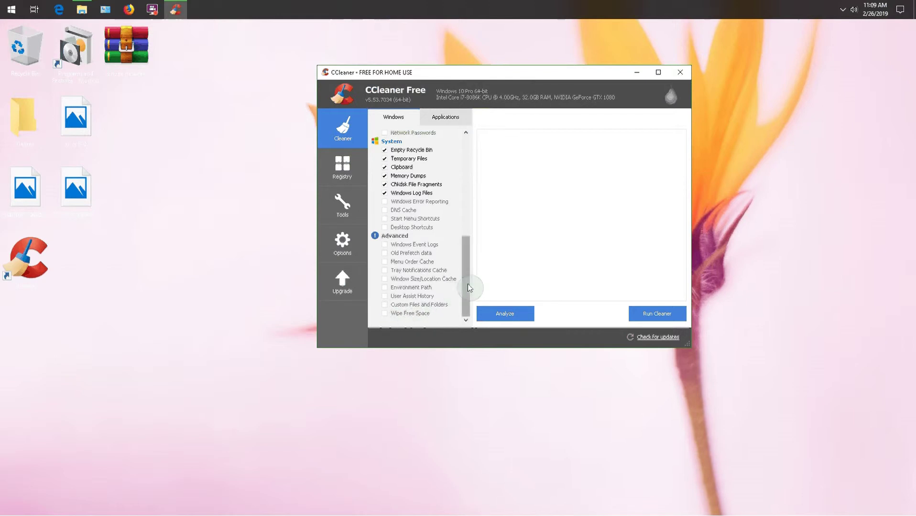
{"action": "left_click_drag", "start_coordinate": [468, 285], "coordinate": [473, 212]}
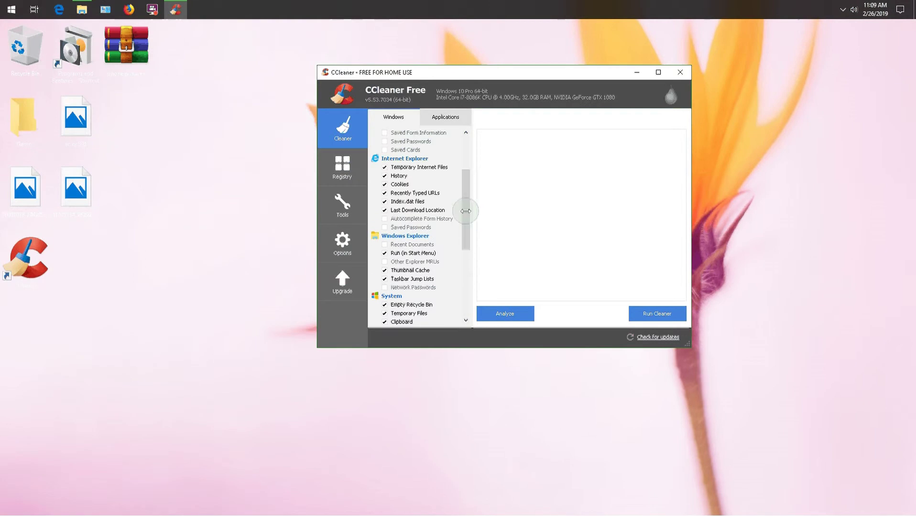
{"action": "left_click", "coordinate": [385, 219]}
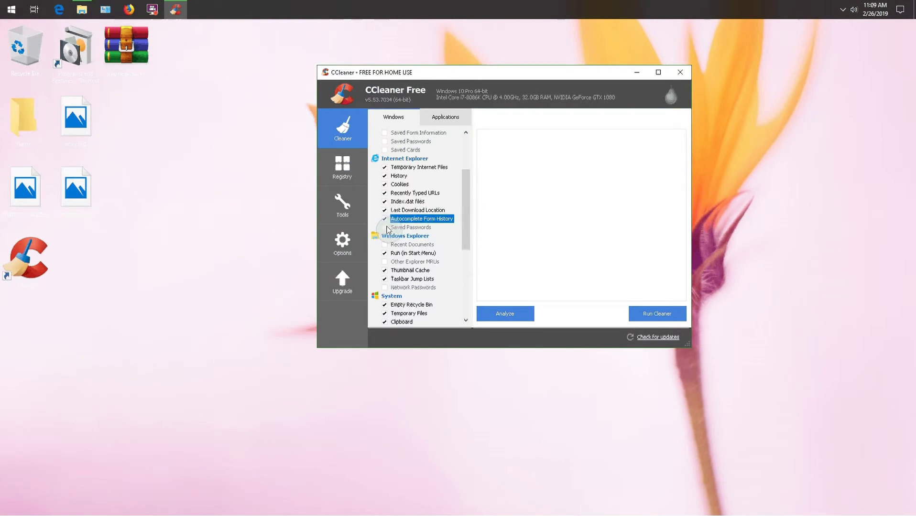
{"action": "left_click", "coordinate": [386, 228]}
{"action": "left_click", "coordinate": [566, 248]}
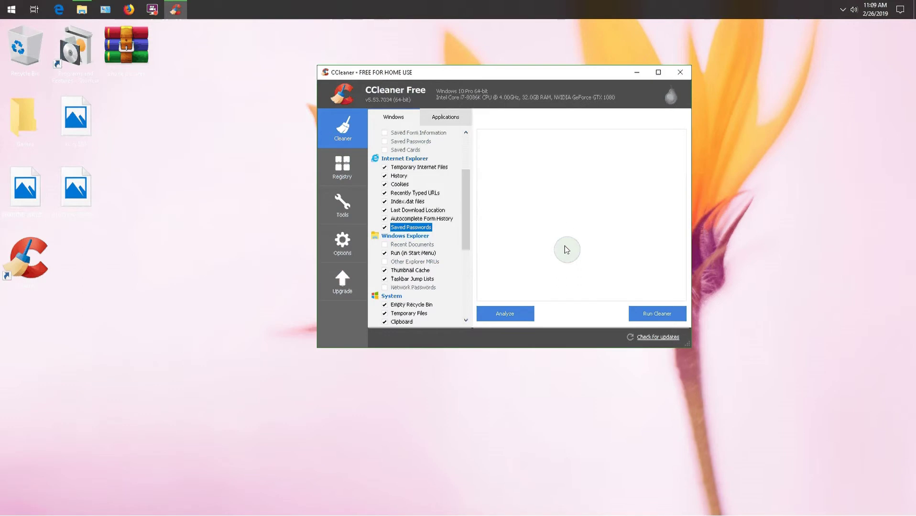
Enable Session, Set Aside Tabs, Saved Form Information, Saved Passwords and Saved Cards cleaning for Microsoft Edge, accepting the password warning
{"action": "left_click_drag", "start_coordinate": [463, 225], "coordinate": [467, 189]}
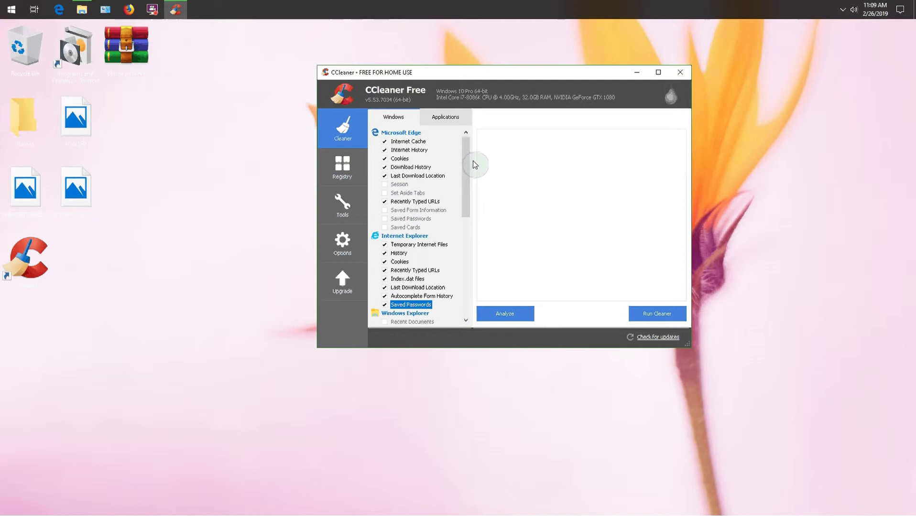
{"action": "left_click", "coordinate": [384, 185]}
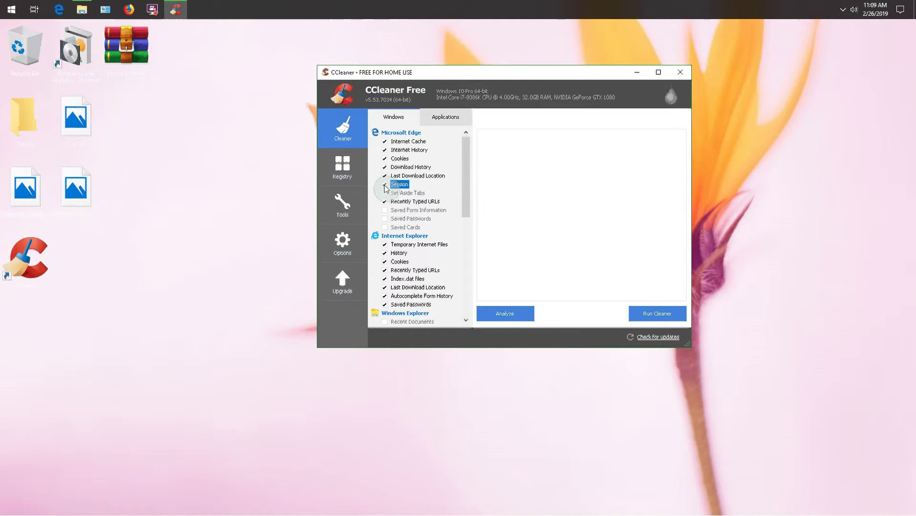
{"action": "left_click", "coordinate": [385, 193]}
{"action": "left_click", "coordinate": [384, 211]}
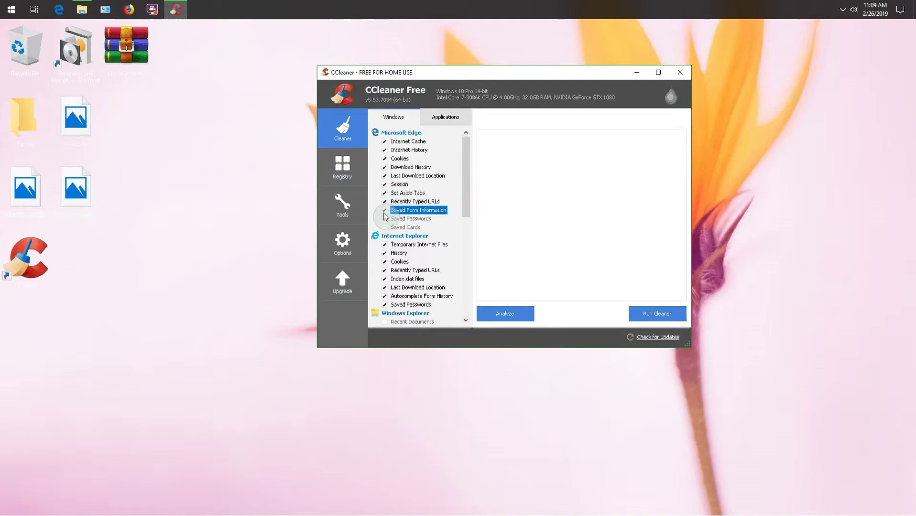
{"action": "left_click", "coordinate": [385, 220]}
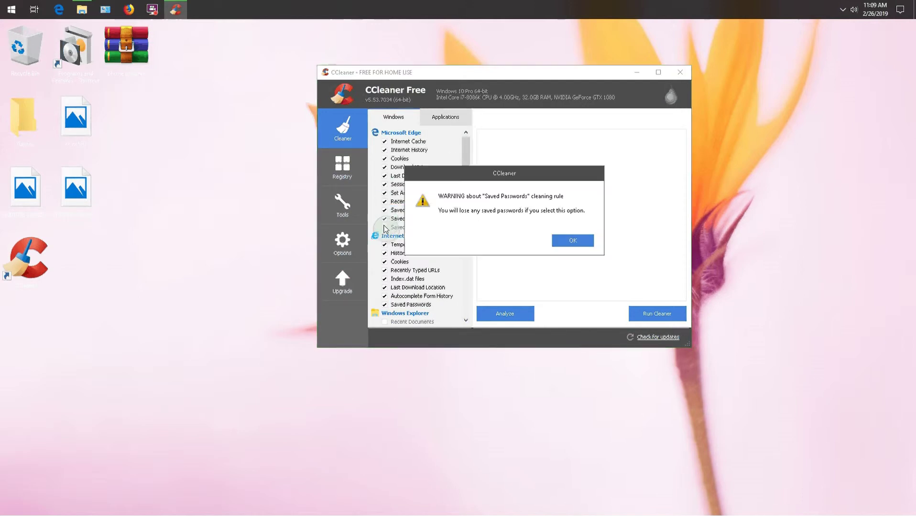
{"action": "left_click", "coordinate": [571, 247]}
{"action": "left_click", "coordinate": [384, 228]}
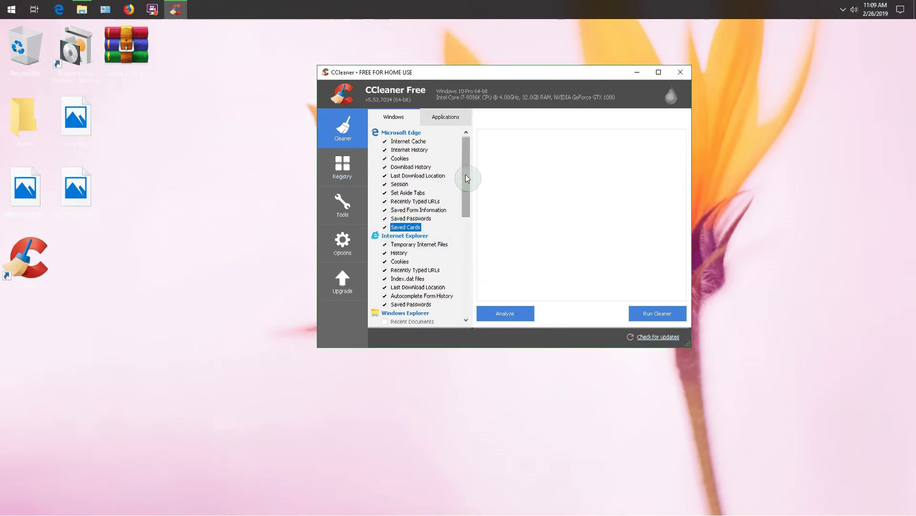
Enable Session, Saved Form Information, Saved Passwords and Compact Databases cleaning for Google Chrome, accepting the password warning
{"action": "left_click_drag", "start_coordinate": [466, 178], "coordinate": [456, 283]}
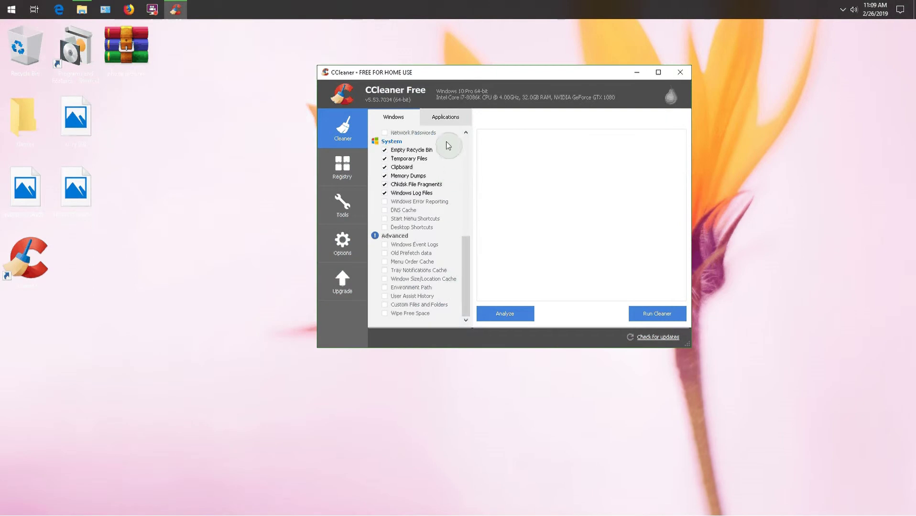
{"action": "left_click", "coordinate": [442, 119]}
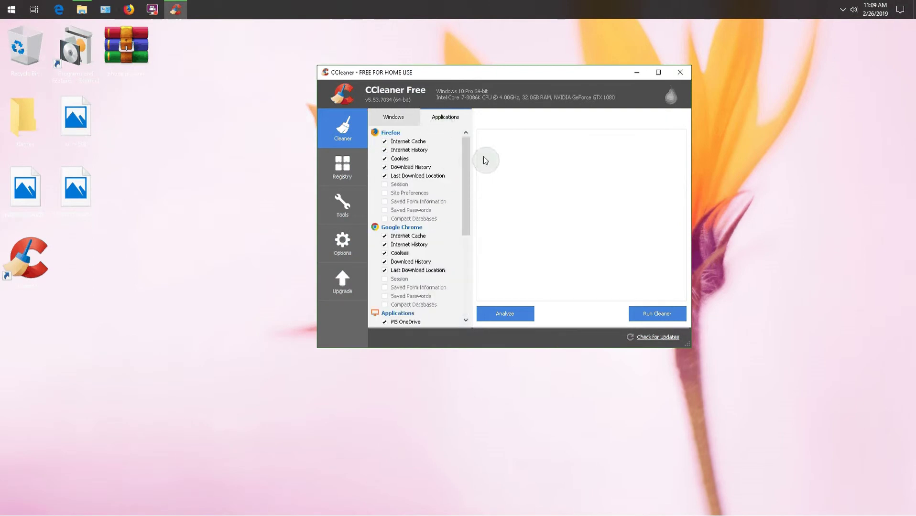
{"action": "left_click_drag", "start_coordinate": [467, 159], "coordinate": [464, 179]}
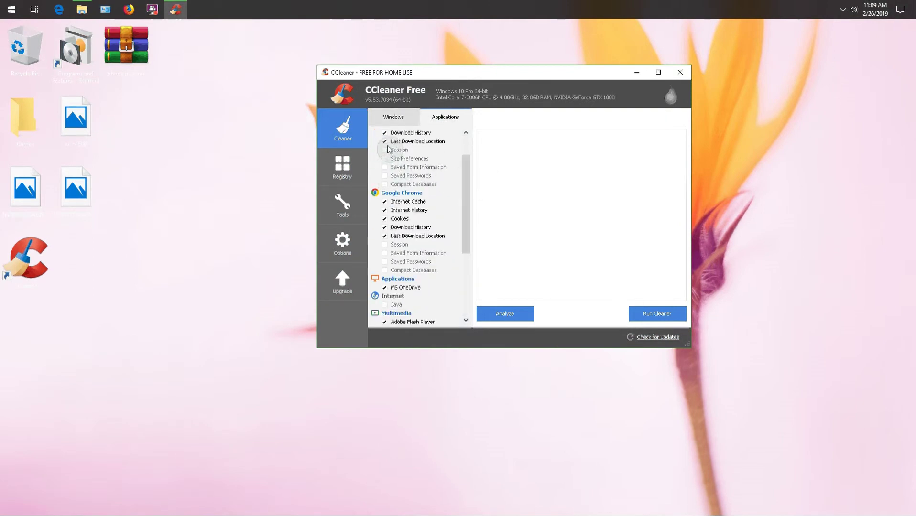
{"action": "mouse_move", "coordinate": [465, 181]}
{"action": "left_mouse_down"}
{"action": "mouse_move", "coordinate": [461, 153]}
{"action": "mouse_move", "coordinate": [458, 194]}
{"action": "left_mouse_up"}
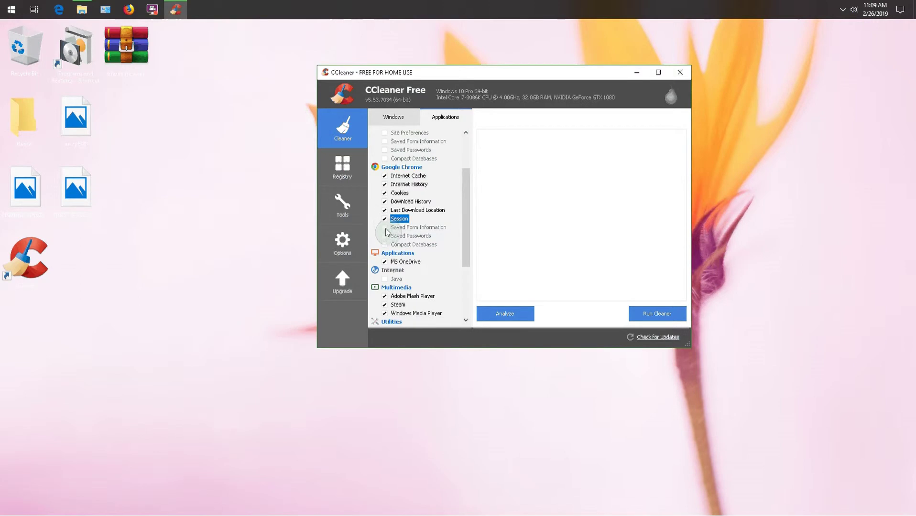
{"action": "left_click", "coordinate": [385, 227]}
{"action": "left_click", "coordinate": [385, 236]}
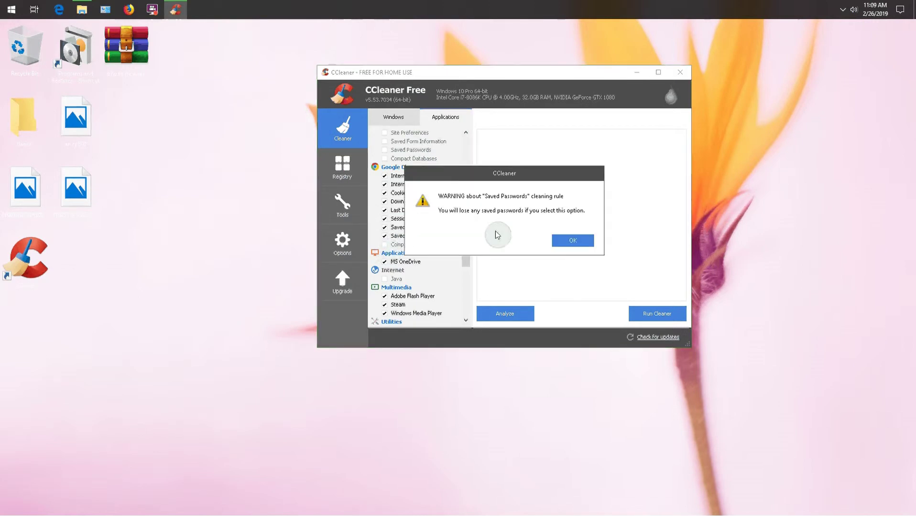
{"action": "left_click", "coordinate": [574, 239]}
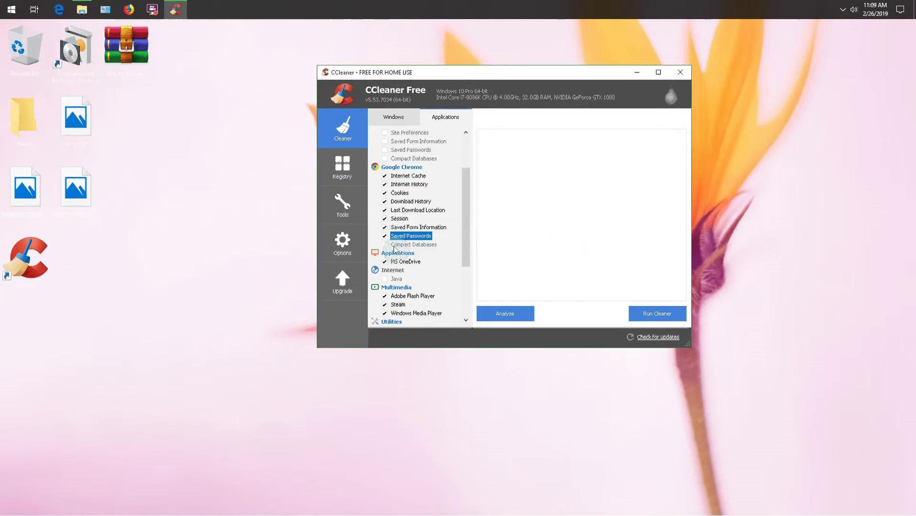
{"action": "left_click", "coordinate": [386, 247]}
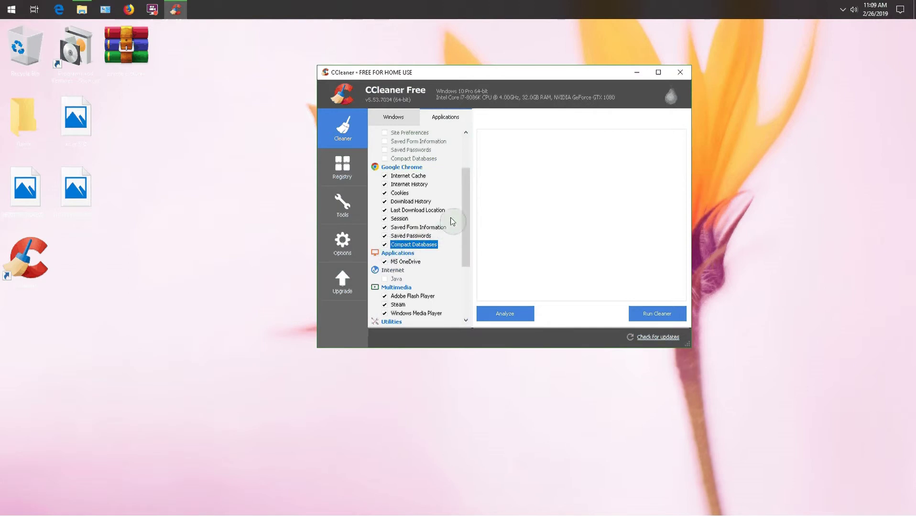
Include Java and Windows Defender in the application items to clean
{"action": "left_click_drag", "start_coordinate": [467, 215], "coordinate": [465, 281]}
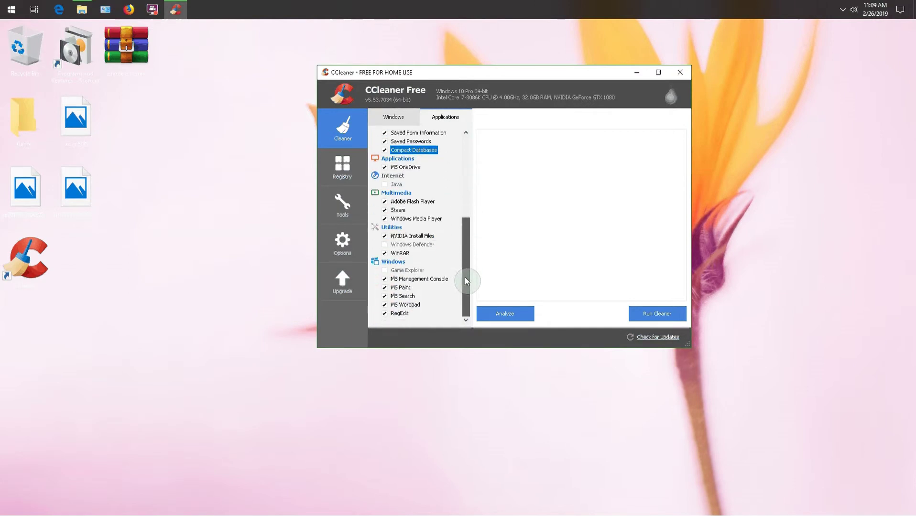
{"action": "left_click", "coordinate": [385, 187]}
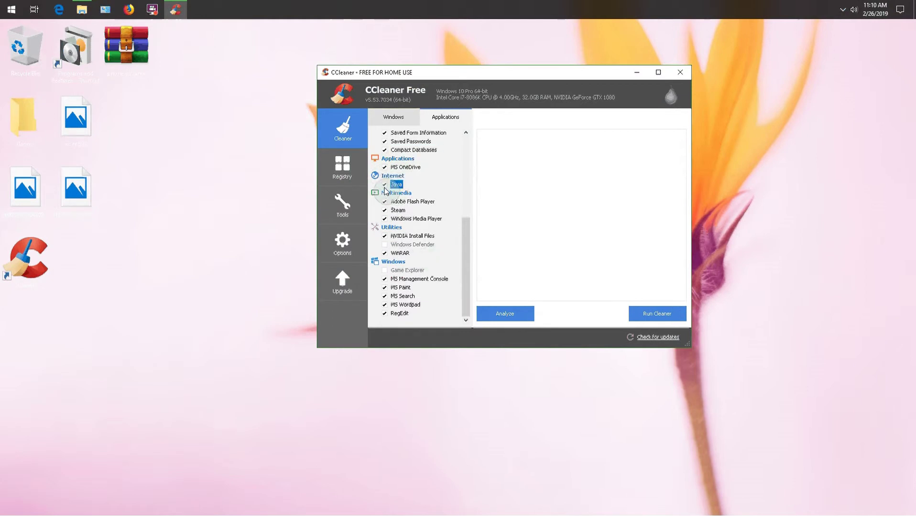
{"action": "left_click", "coordinate": [384, 246]}
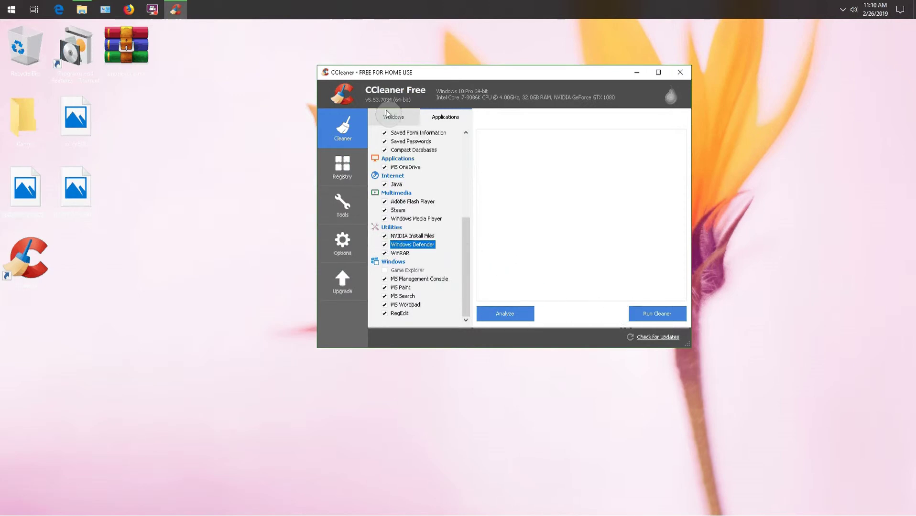
Run the cleaner on the selected items, suppressing the deletion confirmation for future runs, and repeat the cleaning once more
{"action": "left_click", "coordinate": [393, 118]}
{"action": "left_click", "coordinate": [443, 119]}
{"action": "left_click", "coordinate": [404, 119]}
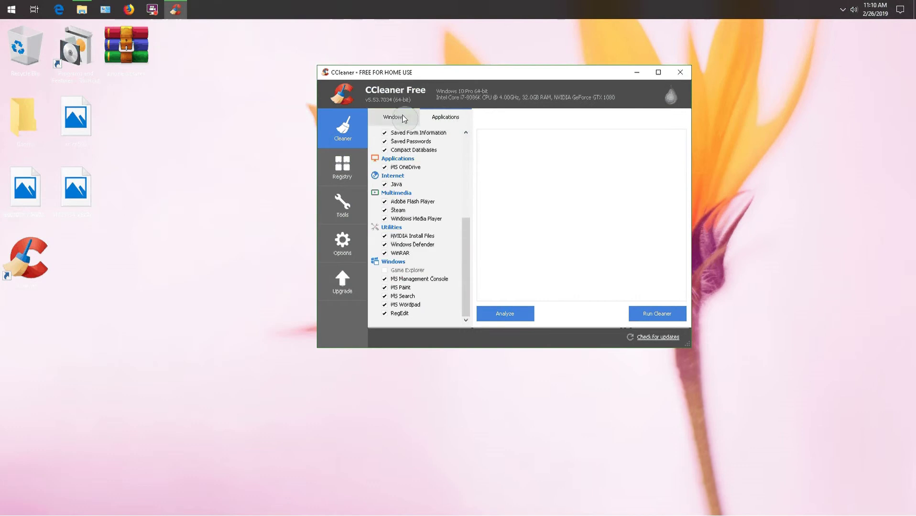
{"action": "left_click", "coordinate": [648, 310]}
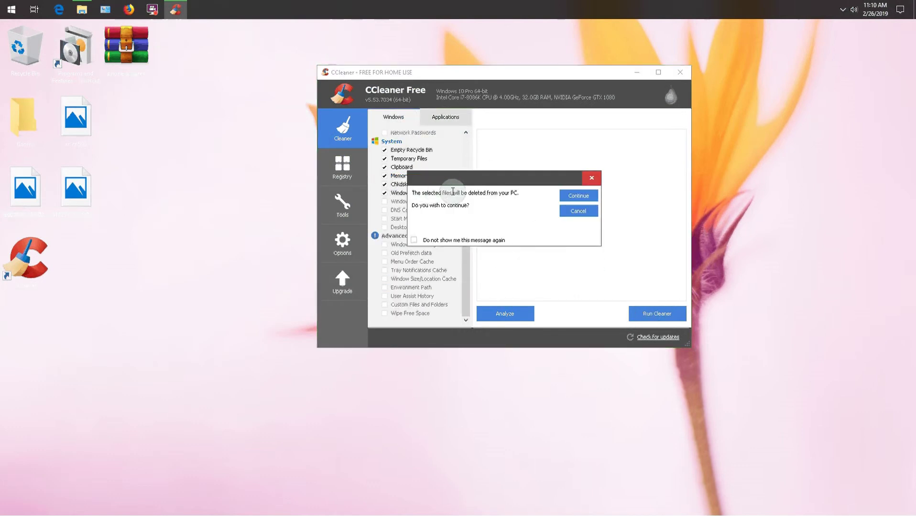
{"action": "left_click", "coordinate": [414, 240]}
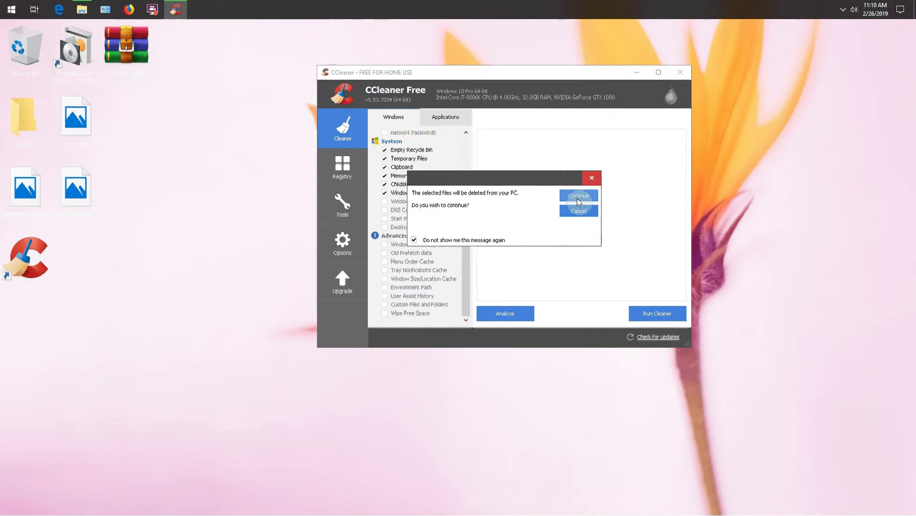
{"action": "left_click_drag", "start_coordinate": [540, 180], "coordinate": [588, 153]}
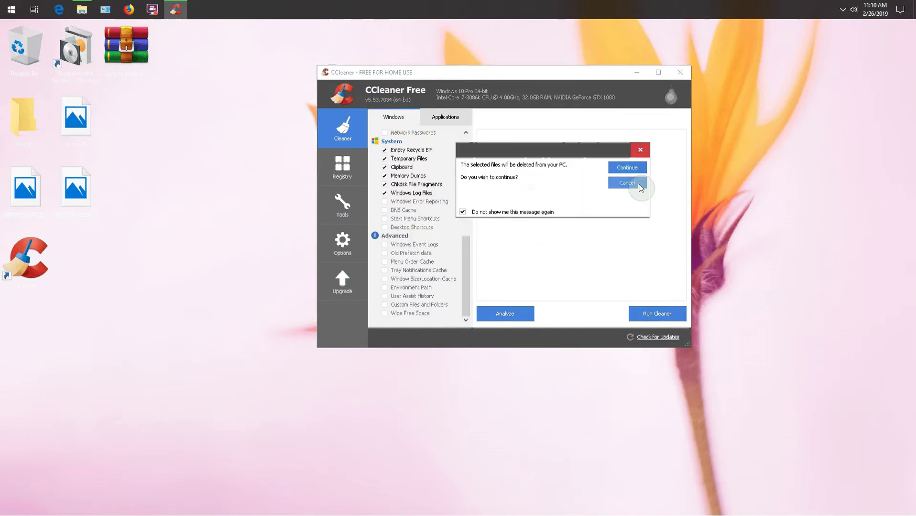
{"action": "left_click", "coordinate": [628, 170]}
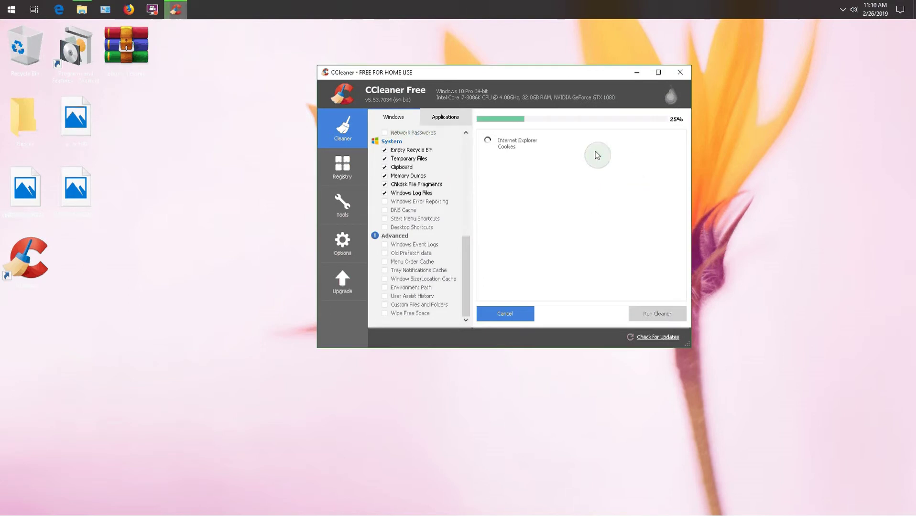
{"action": "left_click_drag", "start_coordinate": [564, 73], "coordinate": [462, 85]}
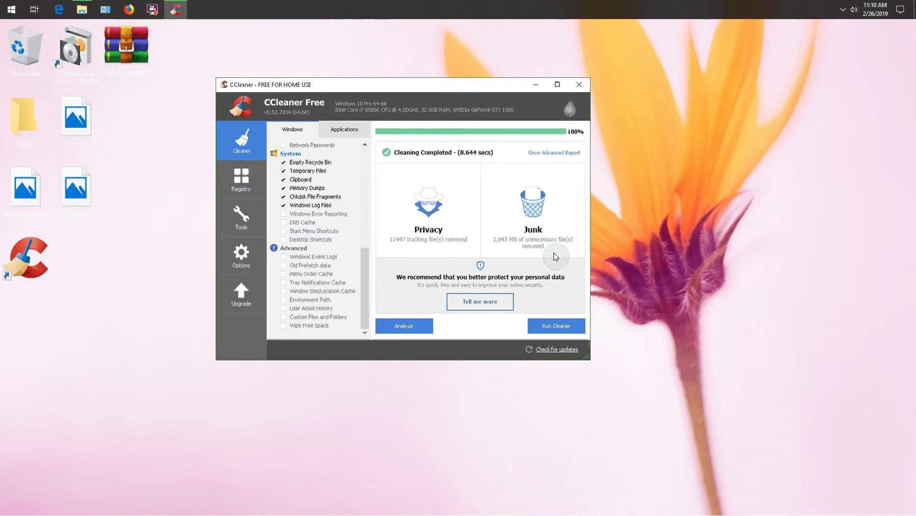
{"action": "left_click", "coordinate": [556, 327]}
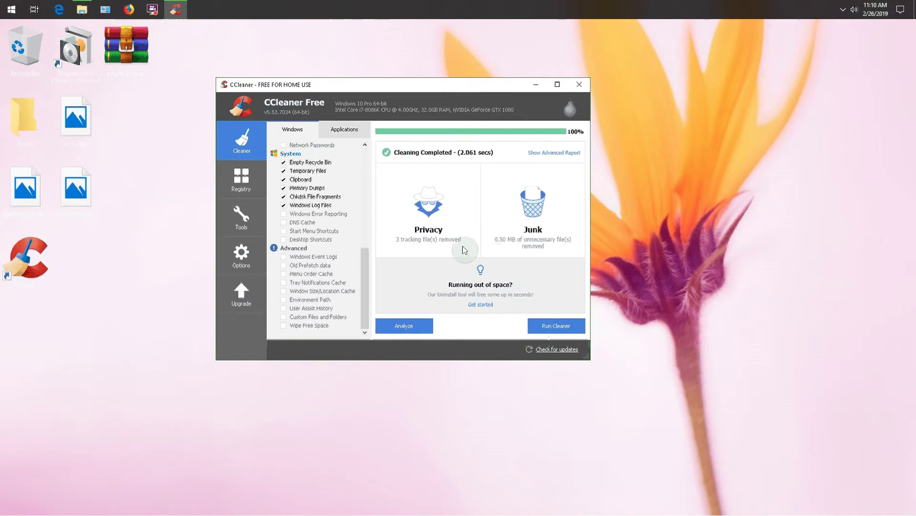
Scan the registry for issues and fix all selected issues without backing up the registry
{"action": "left_click", "coordinate": [240, 177]}
{"action": "left_click_drag", "start_coordinate": [336, 91], "coordinate": [411, 46]}
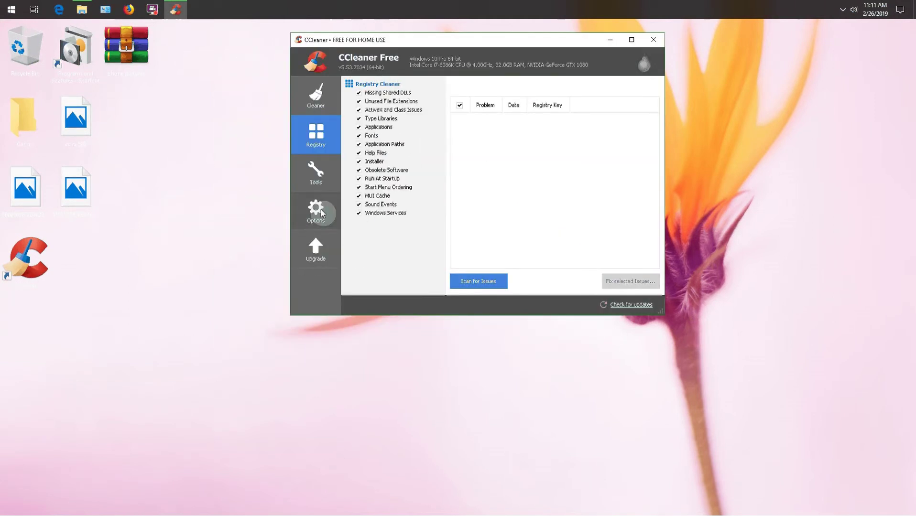
{"action": "left_click", "coordinate": [492, 283]}
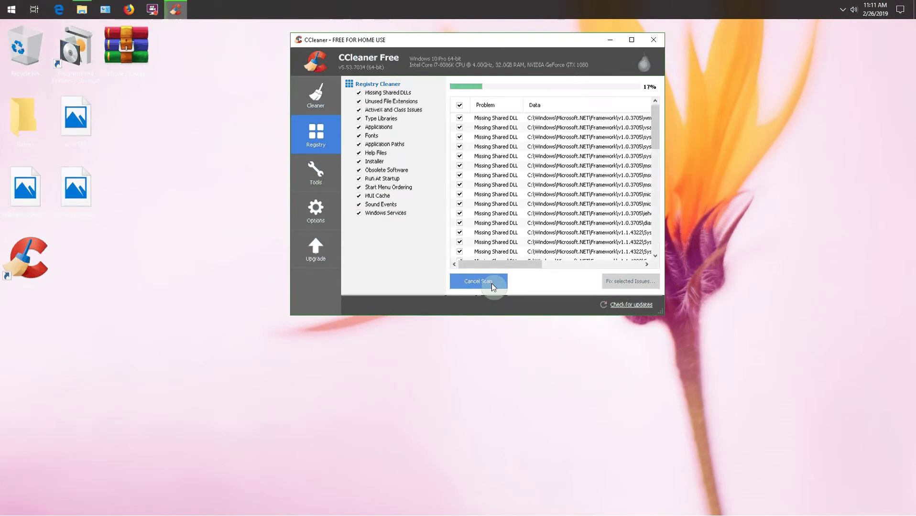
{"action": "left_click_drag", "start_coordinate": [657, 123], "coordinate": [441, 287]}
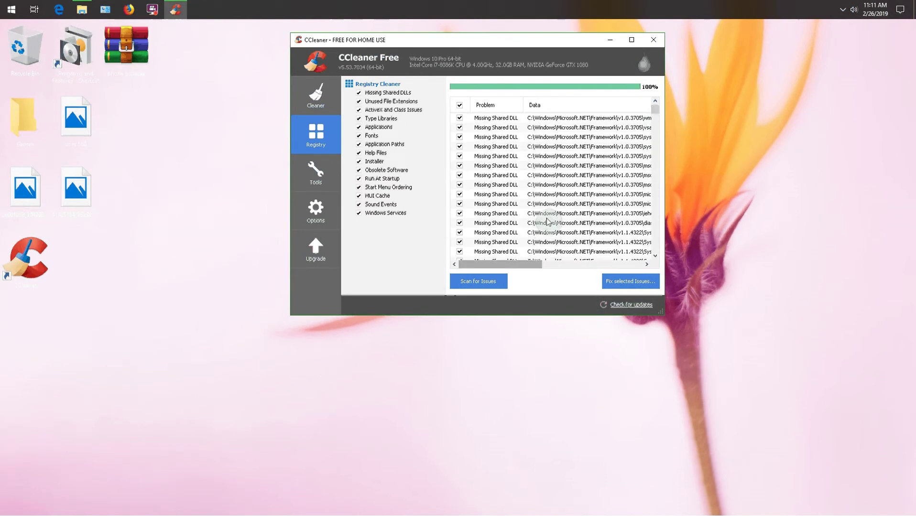
{"action": "left_click", "coordinate": [625, 284]}
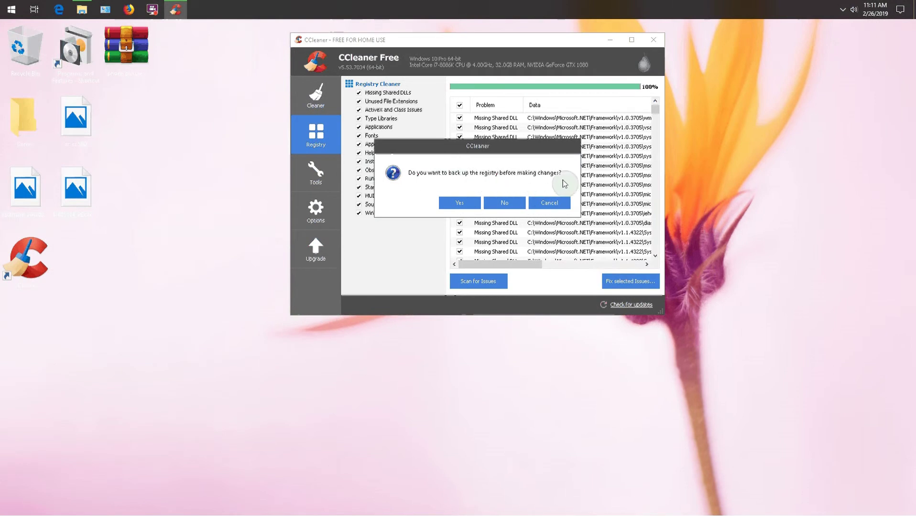
{"action": "left_click", "coordinate": [506, 204]}
{"action": "left_click", "coordinate": [501, 229]}
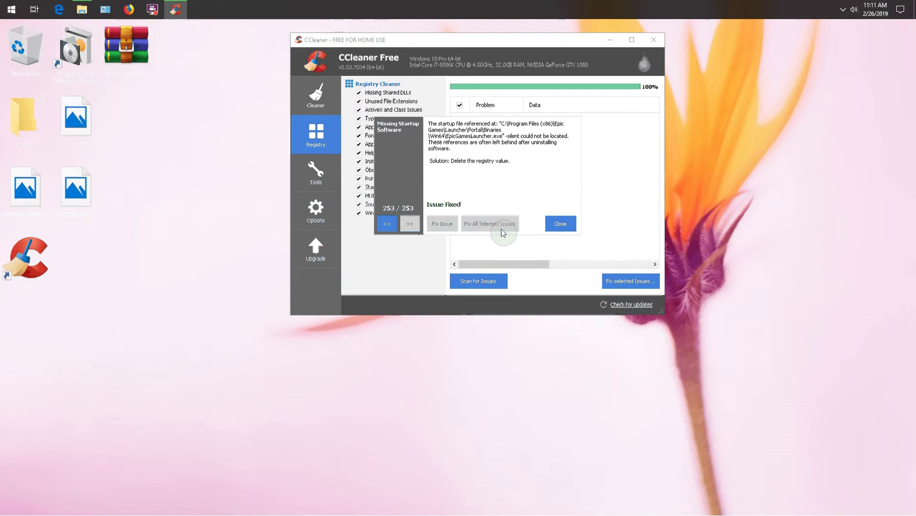
{"action": "left_click", "coordinate": [559, 223]}
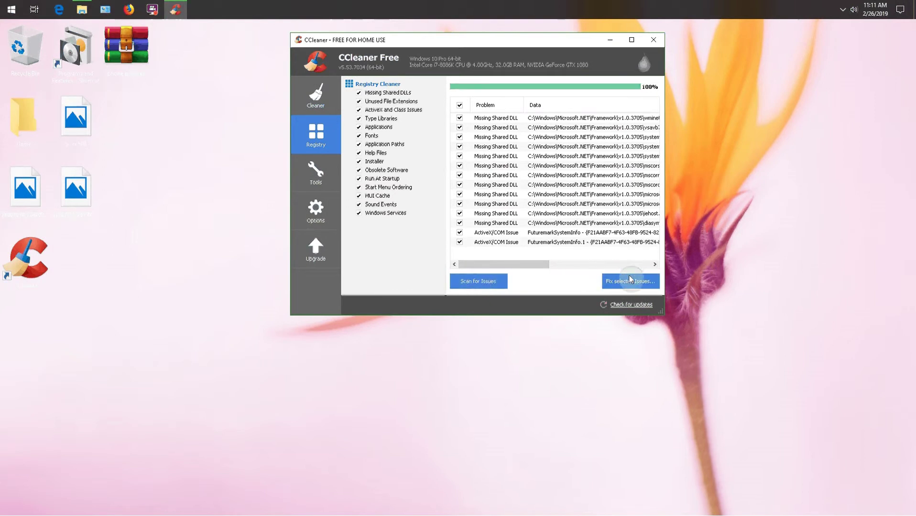
Fix the remaining registry issues without a backup and scan the registry again
{"action": "left_click", "coordinate": [634, 283]}
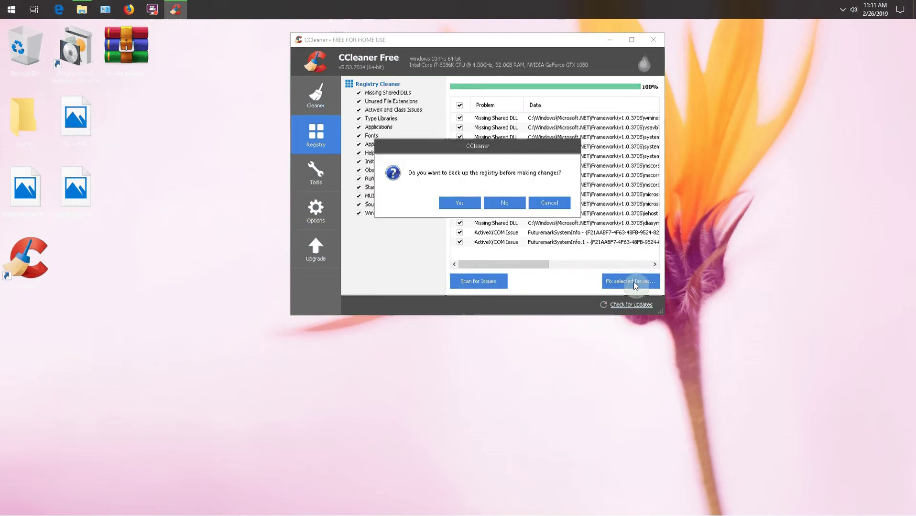
{"action": "left_click", "coordinate": [523, 204]}
{"action": "left_click", "coordinate": [484, 223]}
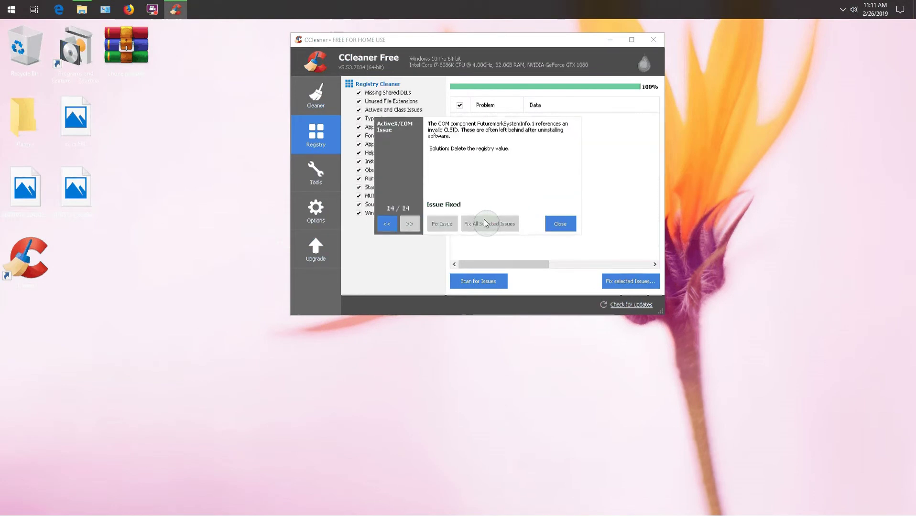
{"action": "left_click", "coordinate": [560, 223]}
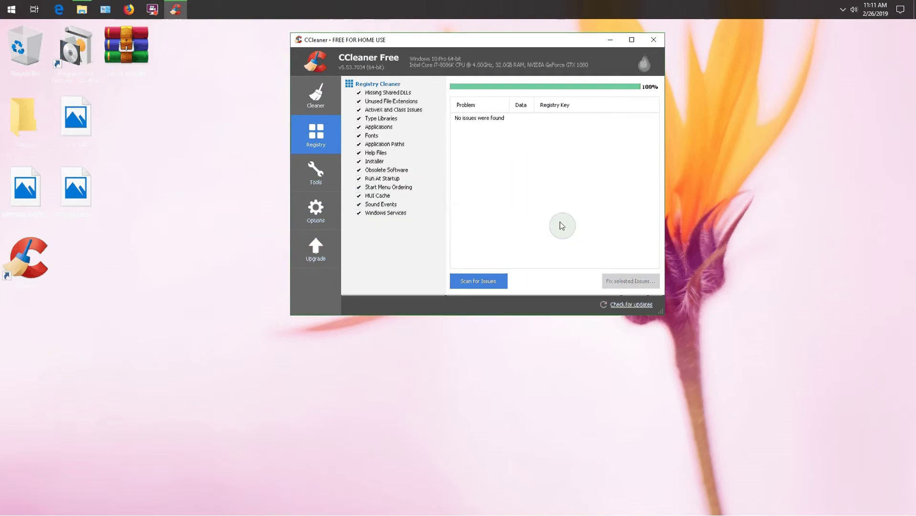
{"action": "left_click", "coordinate": [497, 284]}
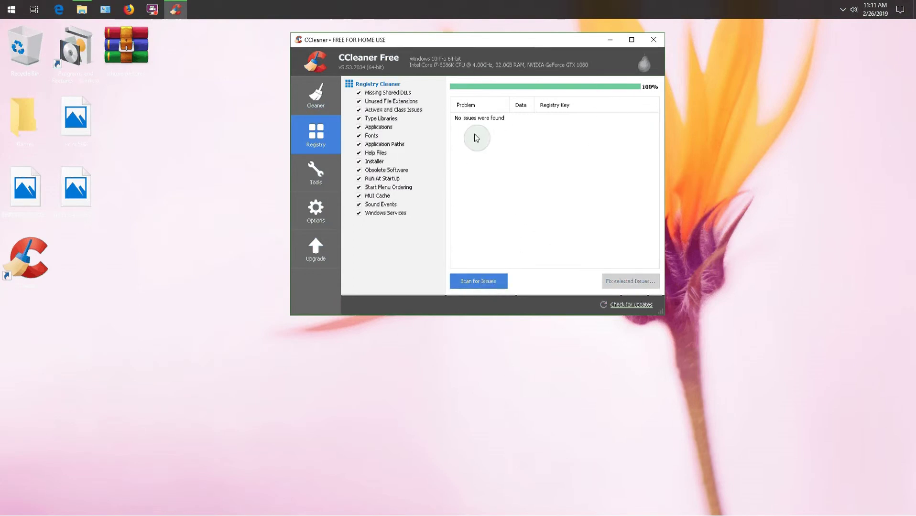
Close CCleaner, check the hidden notification area icons and dismiss the Smart Cleaning notification
{"action": "left_click", "coordinate": [653, 40]}
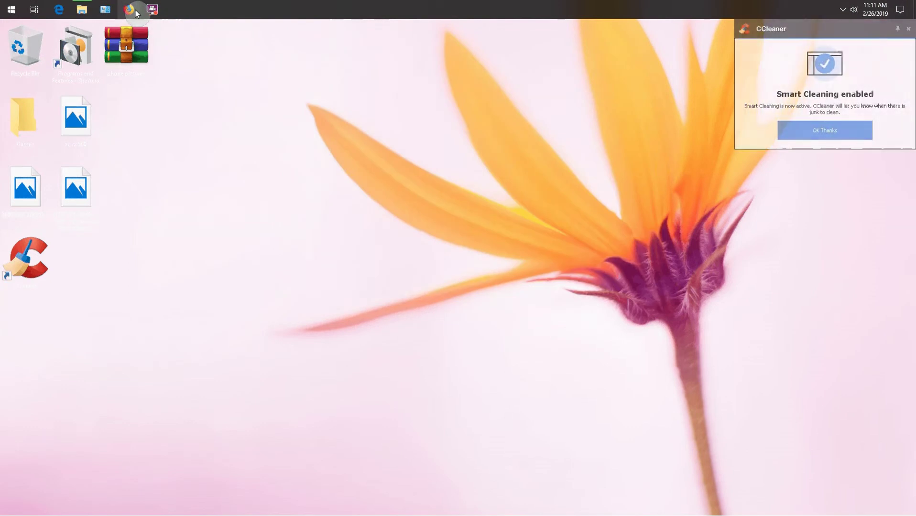
{"action": "left_click", "coordinate": [844, 17]}
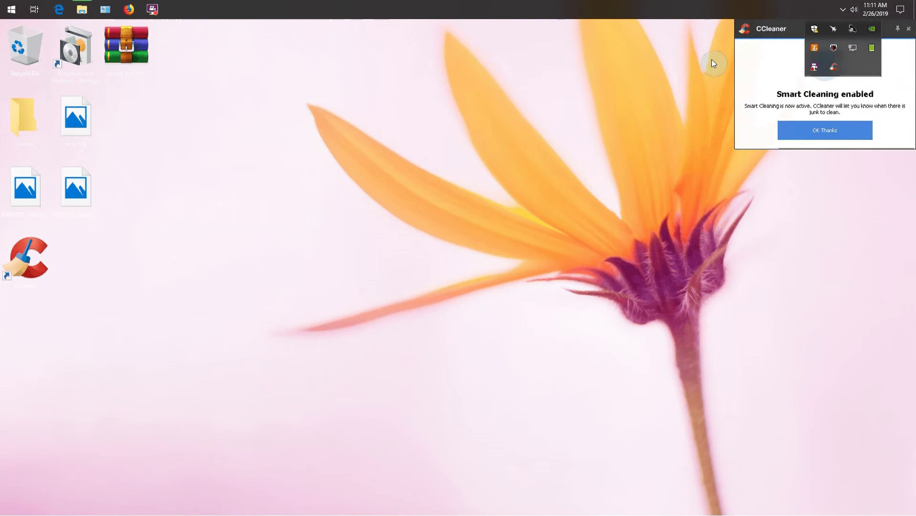
{"action": "left_click", "coordinate": [645, 56]}
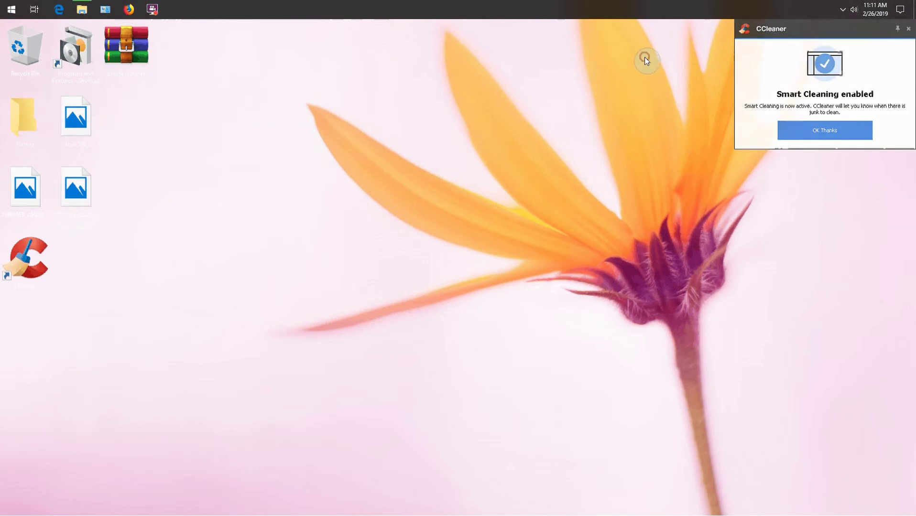
{"action": "left_click", "coordinate": [909, 30]}
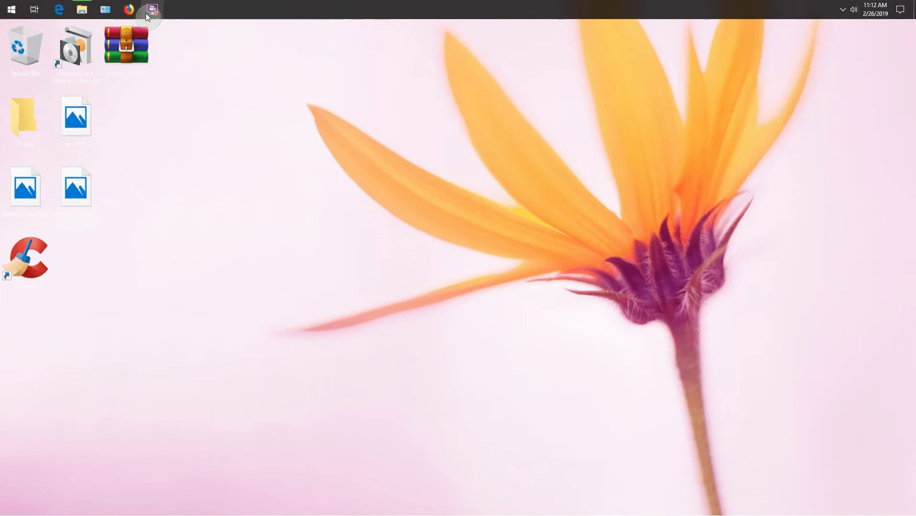
Run the gu5setup installer from the Downloads folder and accept the default Glary Utilities 5 destination folder
{"action": "left_click", "coordinate": [88, 16]}
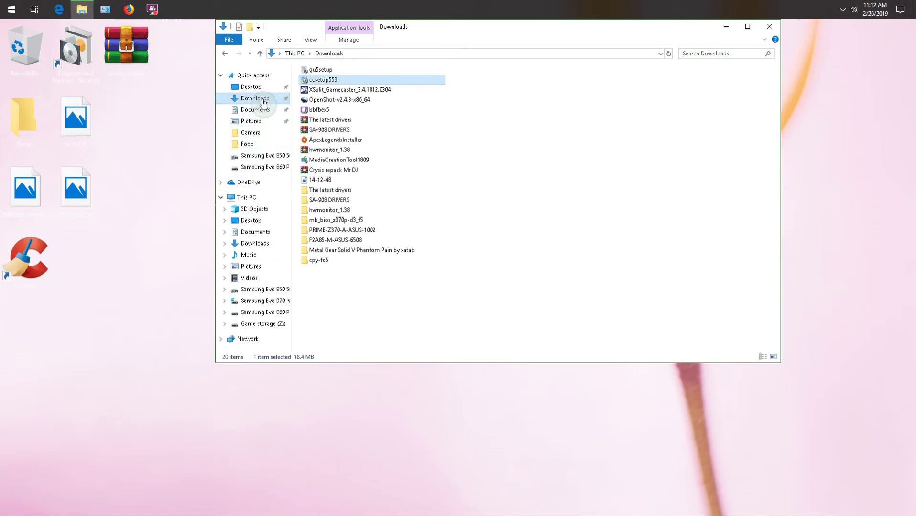
{"action": "left_click", "coordinate": [264, 99]}
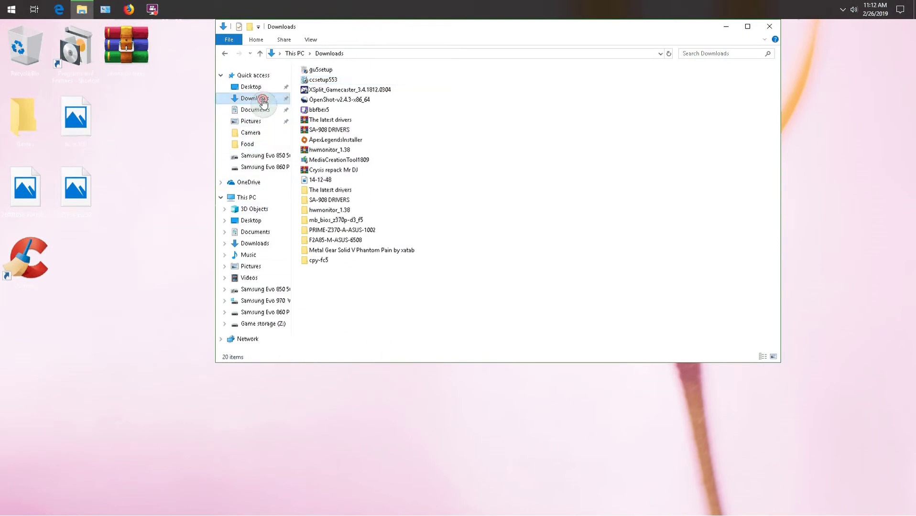
{"action": "left_click", "coordinate": [319, 70]}
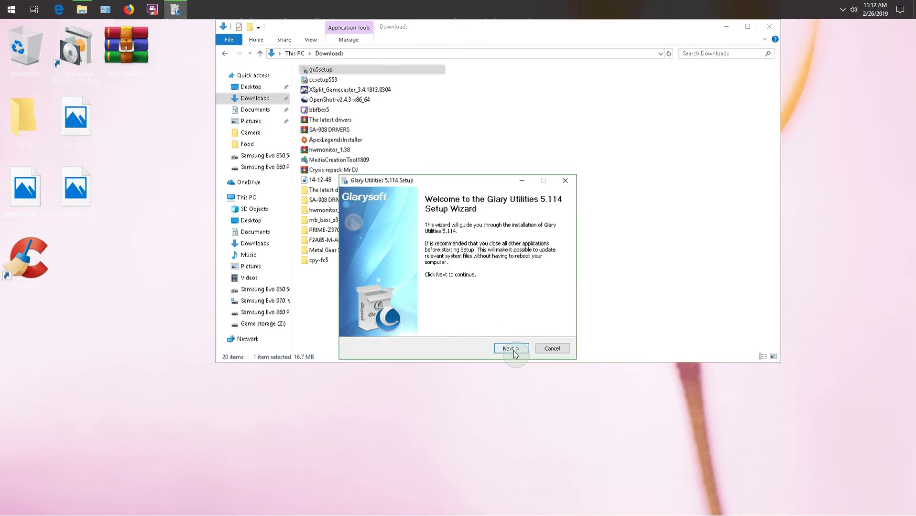
{"action": "left_click", "coordinate": [511, 350]}
{"action": "left_click", "coordinate": [512, 350]}
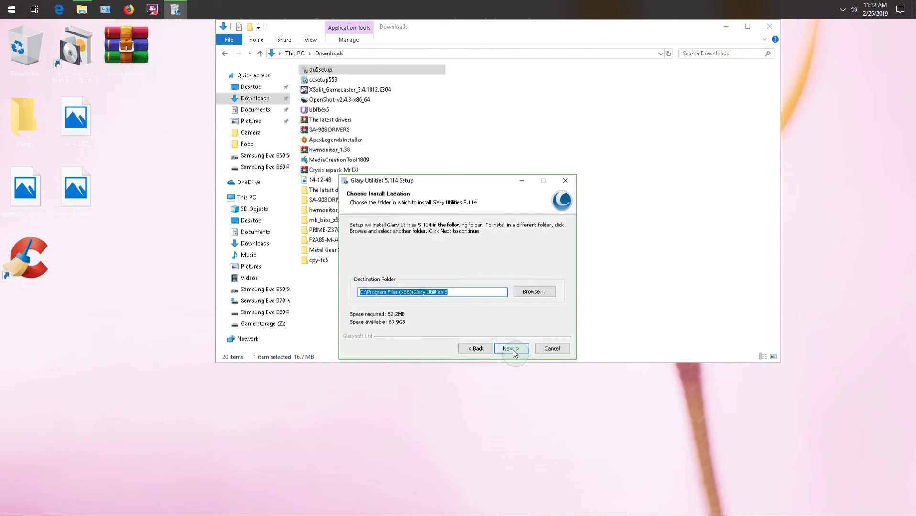
{"action": "left_click", "coordinate": [512, 350]}
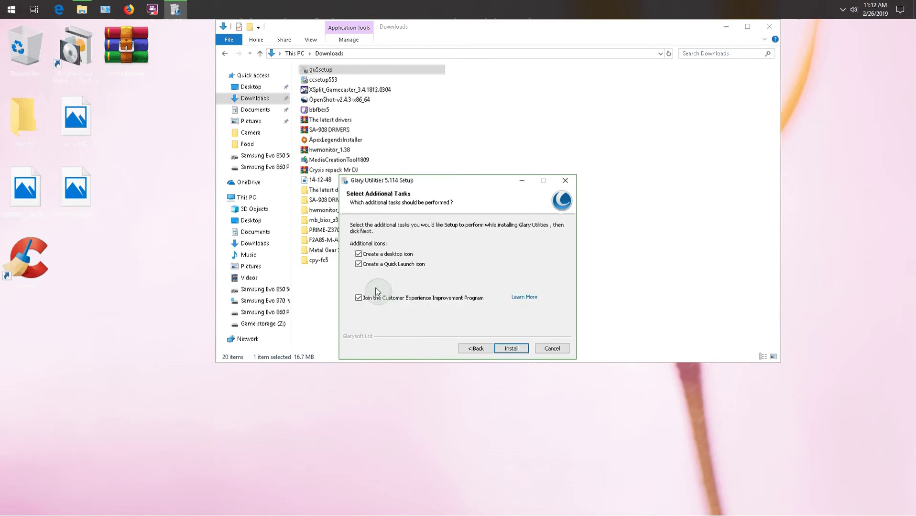
Install Glary Utilities without the Quick Launch icon or Customer Experience Improvement Program, close the Downloads window, and finish setup with the program launched
{"action": "left_click", "coordinate": [376, 300]}
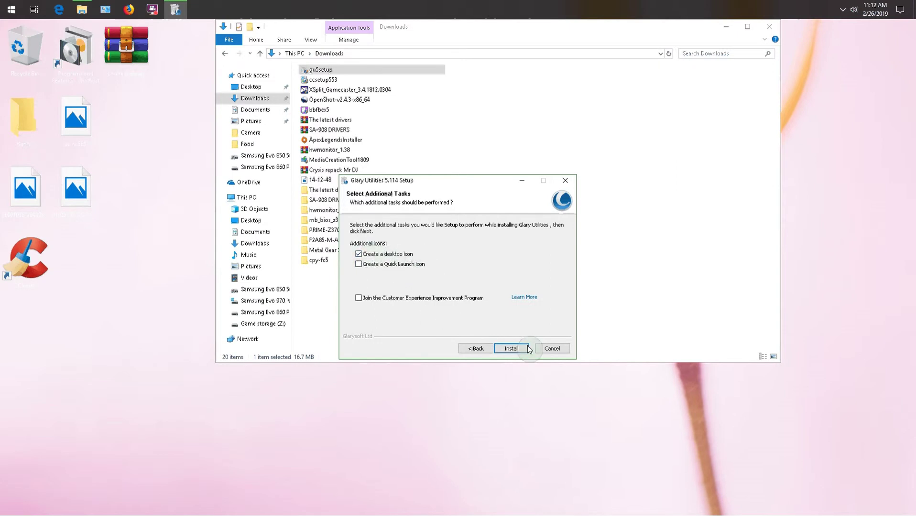
{"action": "left_click", "coordinate": [511, 349]}
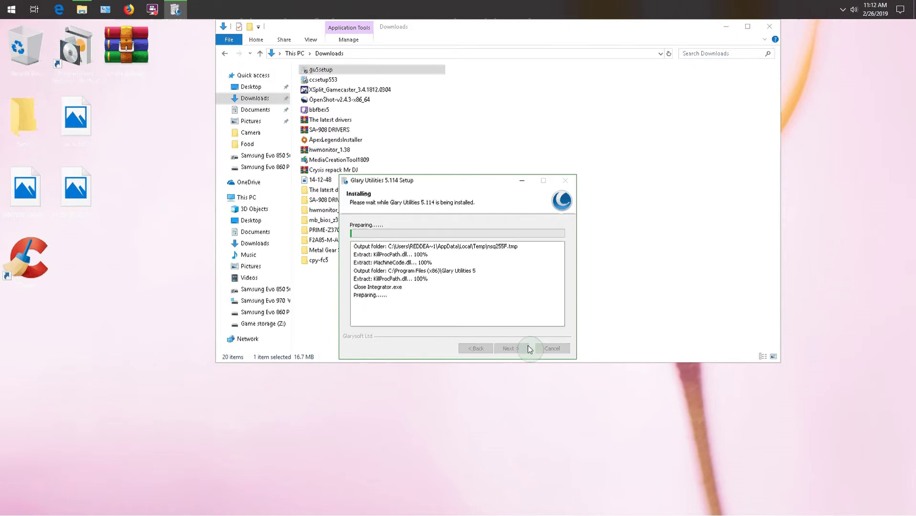
{"action": "left_click", "coordinate": [770, 27]}
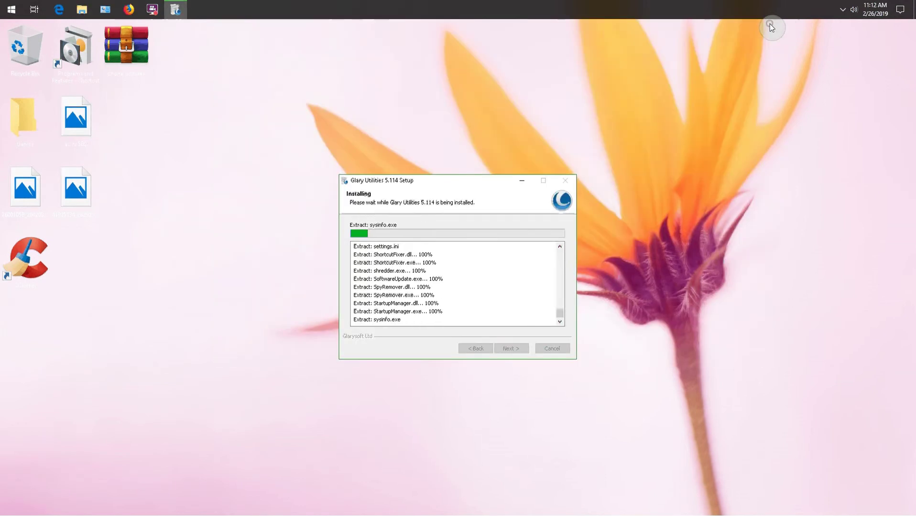
{"action": "left_click_drag", "start_coordinate": [477, 180], "coordinate": [440, 46]}
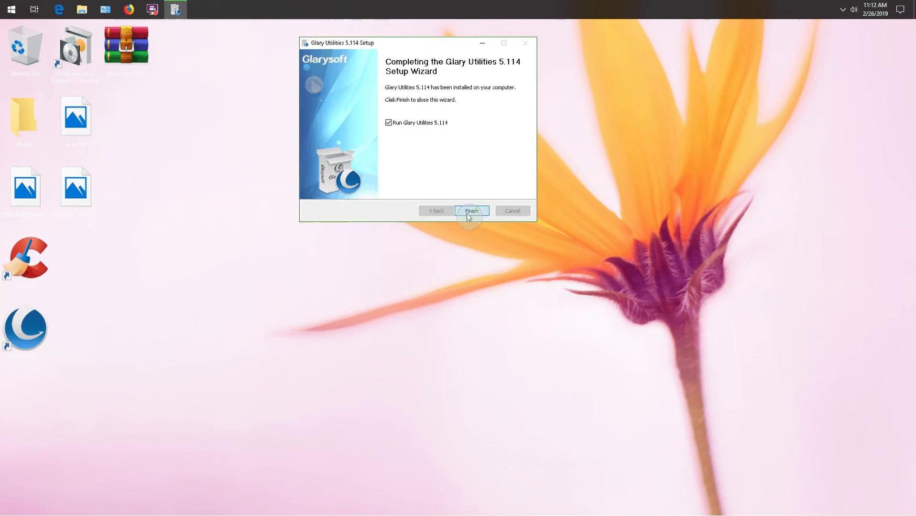
{"action": "left_click", "coordinate": [471, 212]}
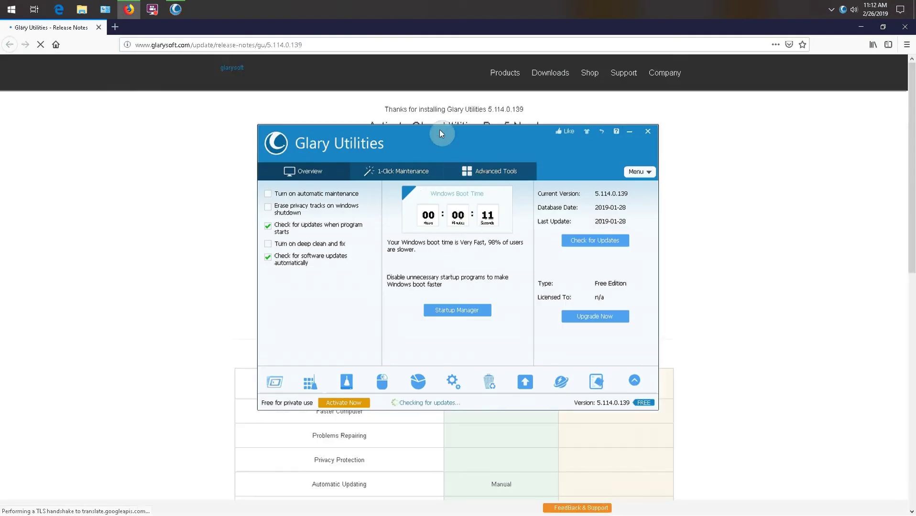
Minimize the browser showing the Glary Utilities release notes and move the Glary Utilities window clear on the desktop
{"action": "left_click_drag", "start_coordinate": [441, 134], "coordinate": [501, 120]}
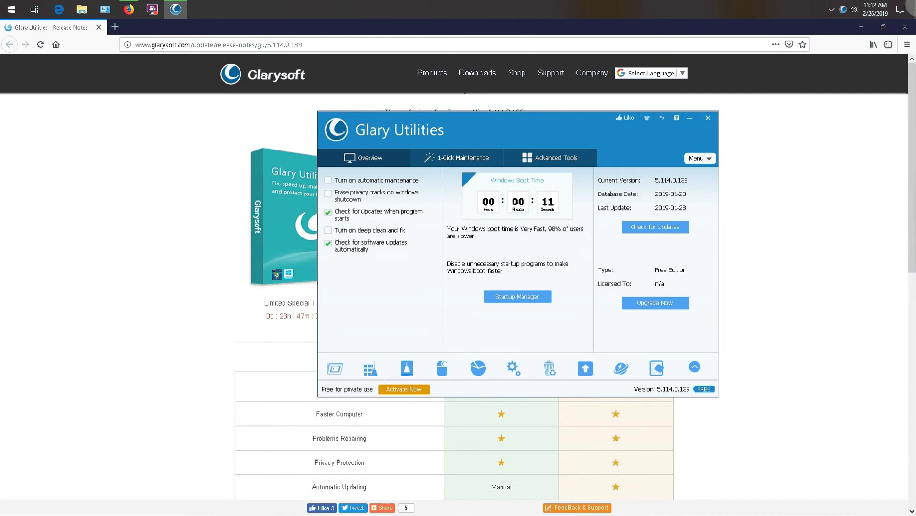
{"action": "left_click", "coordinate": [856, 24]}
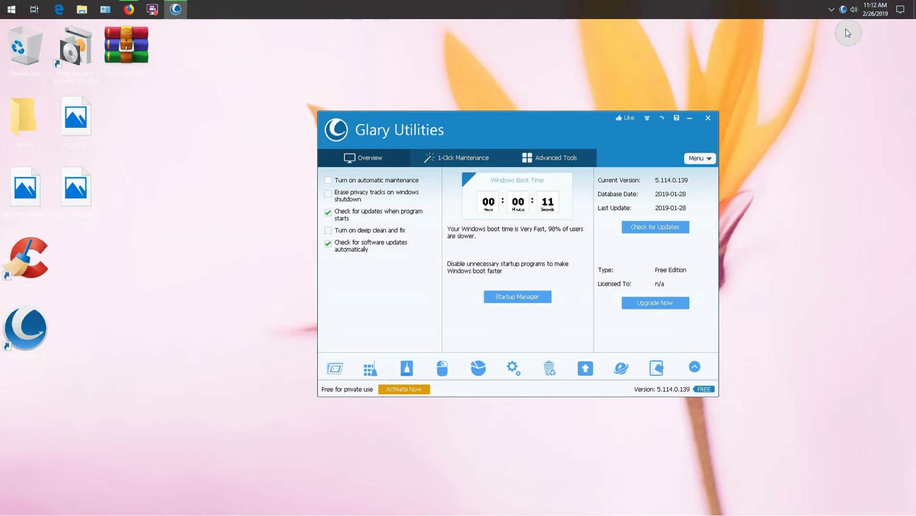
{"action": "left_click_drag", "start_coordinate": [489, 115], "coordinate": [467, 20]}
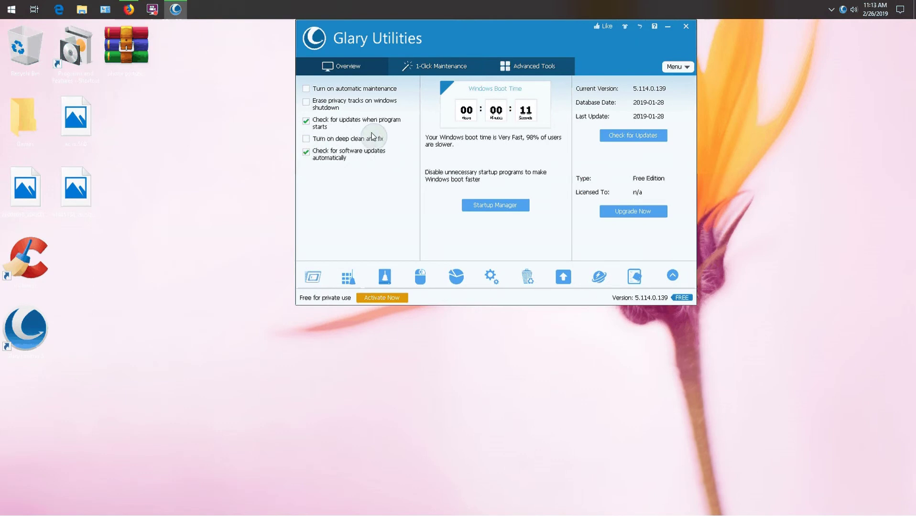
Try to turn on automatic maintenance, and include Disk Repair and Tracks Eraser in the 1-Click Maintenance checks
{"action": "left_click", "coordinate": [336, 89]}
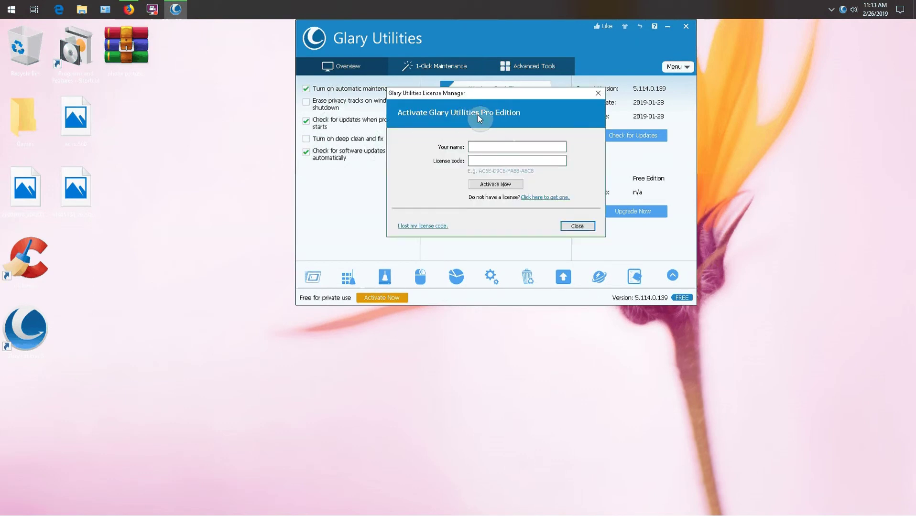
{"action": "left_click", "coordinate": [598, 96]}
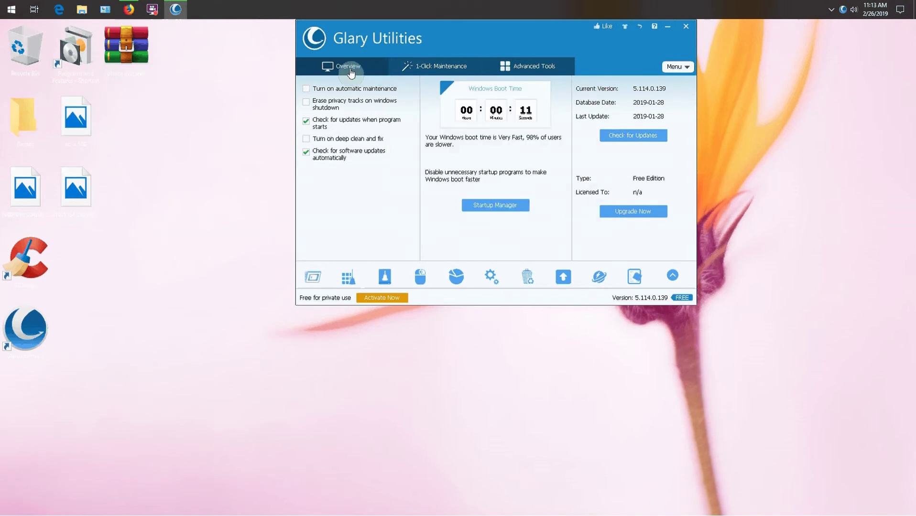
{"action": "left_click", "coordinate": [414, 77]}
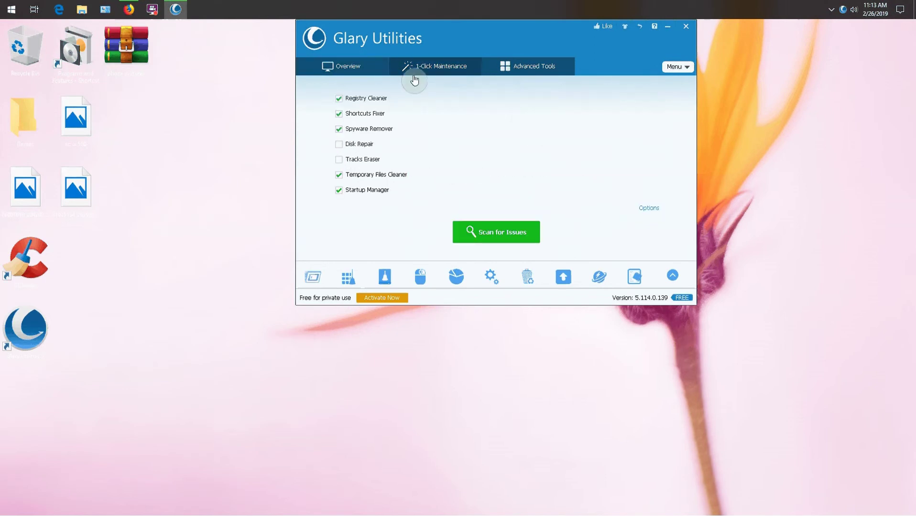
{"action": "left_click", "coordinate": [339, 145]}
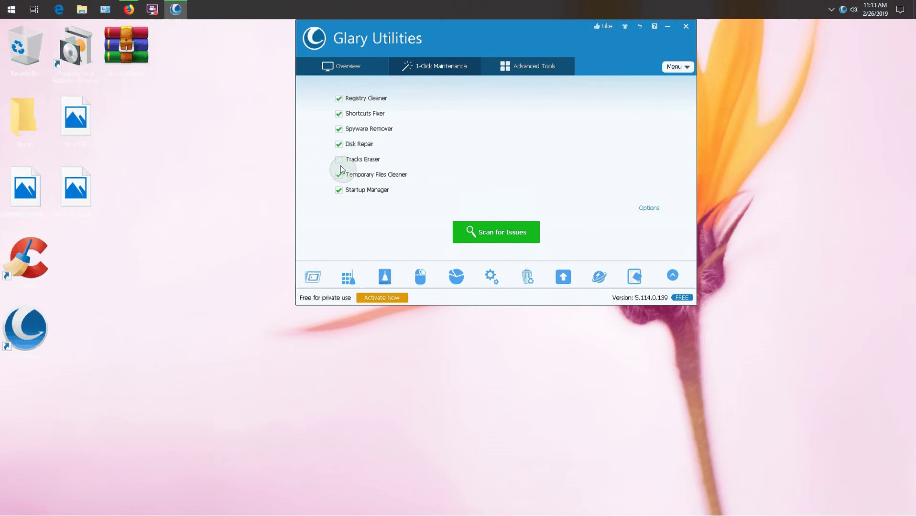
{"action": "left_click", "coordinate": [339, 160]}
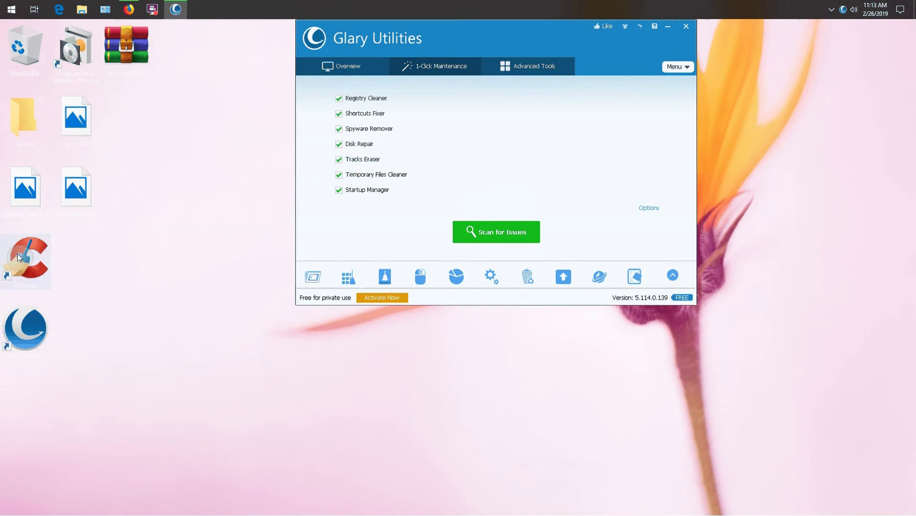
{"action": "left_click", "coordinate": [549, 67]}
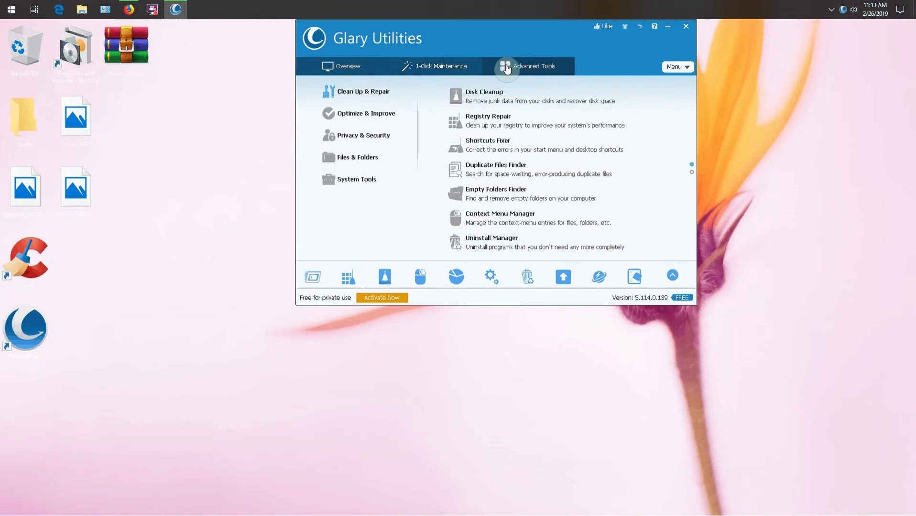
{"action": "left_click", "coordinate": [467, 68]}
{"action": "left_click", "coordinate": [345, 66]}
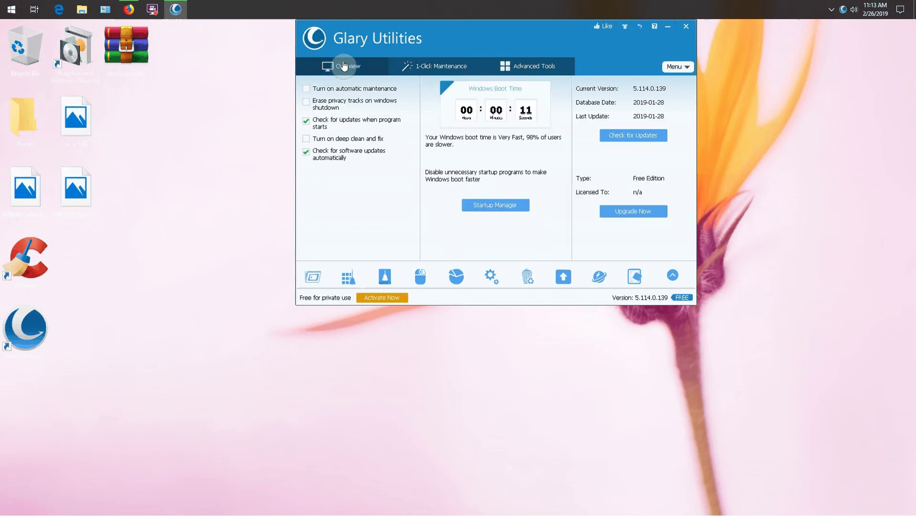
{"action": "left_click", "coordinate": [604, 135]}
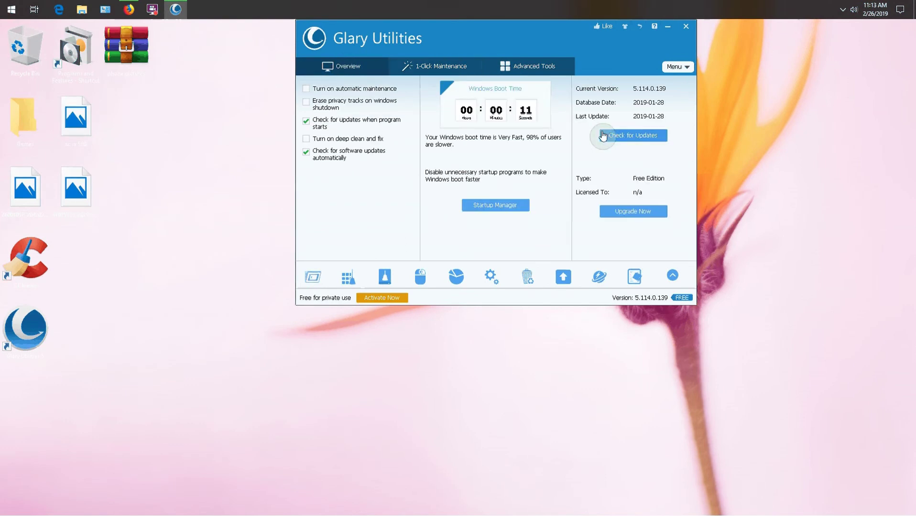
Start the 1-Click Maintenance scan for issues and enable automatic repair while it runs
{"action": "left_click", "coordinate": [445, 70]}
{"action": "left_click", "coordinate": [524, 239]}
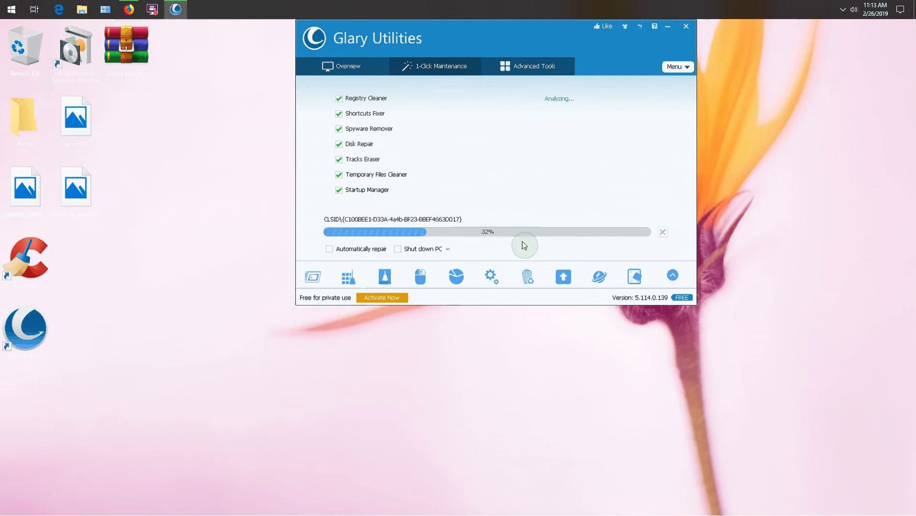
{"action": "left_click", "coordinate": [328, 250]}
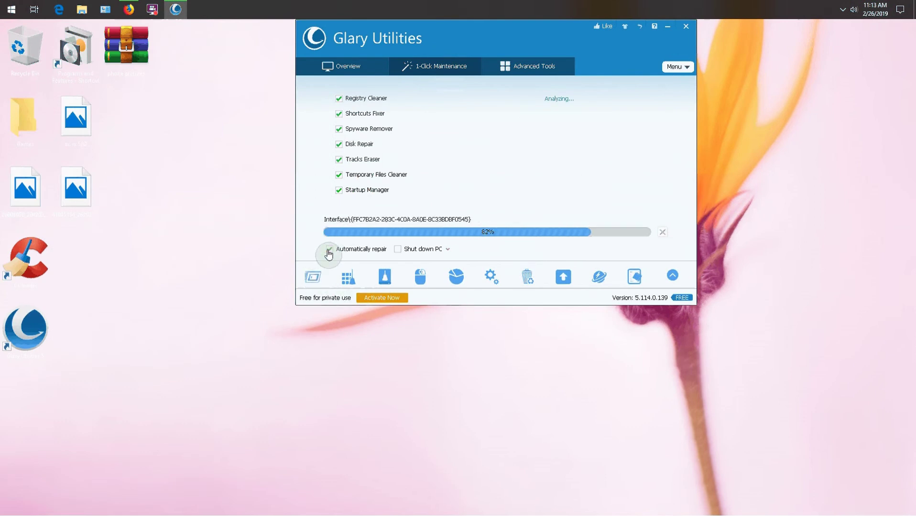
{"action": "left_click", "coordinate": [448, 249]}
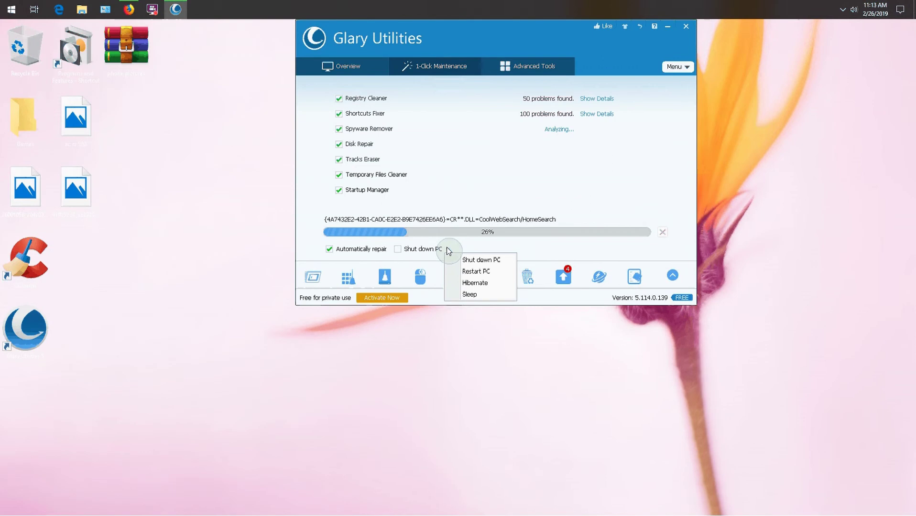
{"action": "left_click", "coordinate": [470, 271]}
{"action": "left_click", "coordinate": [403, 253]}
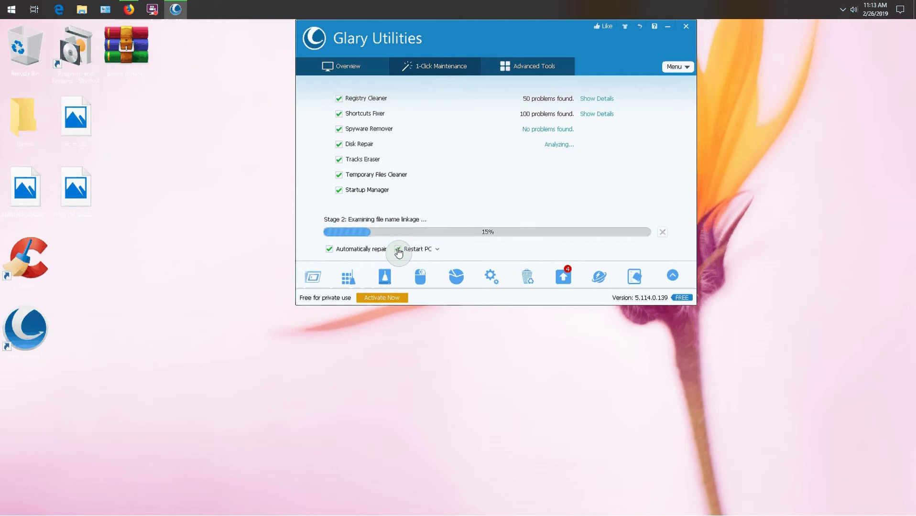
{"action": "left_click", "coordinate": [397, 249]}
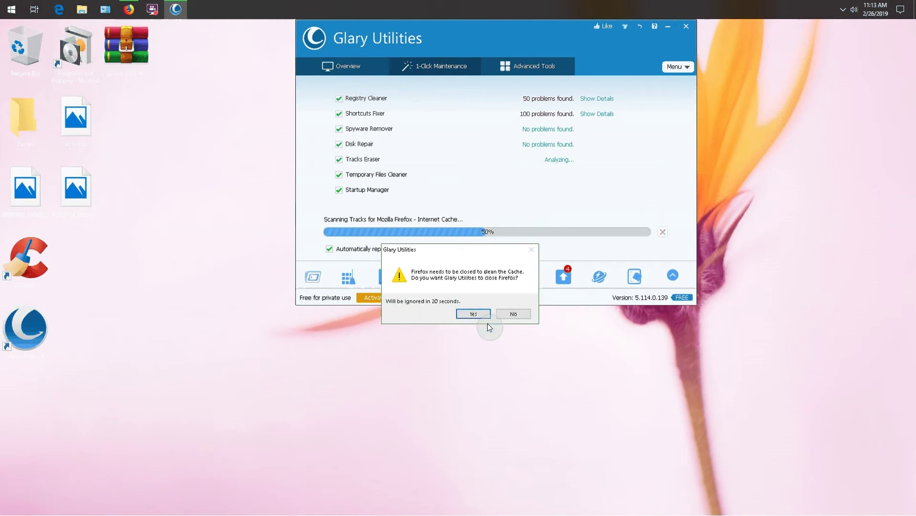
Allow Glary Utilities to close Firefox for cache cleaning, and review the detailed list of Registry Cleaner problems
{"action": "left_click", "coordinate": [474, 314]}
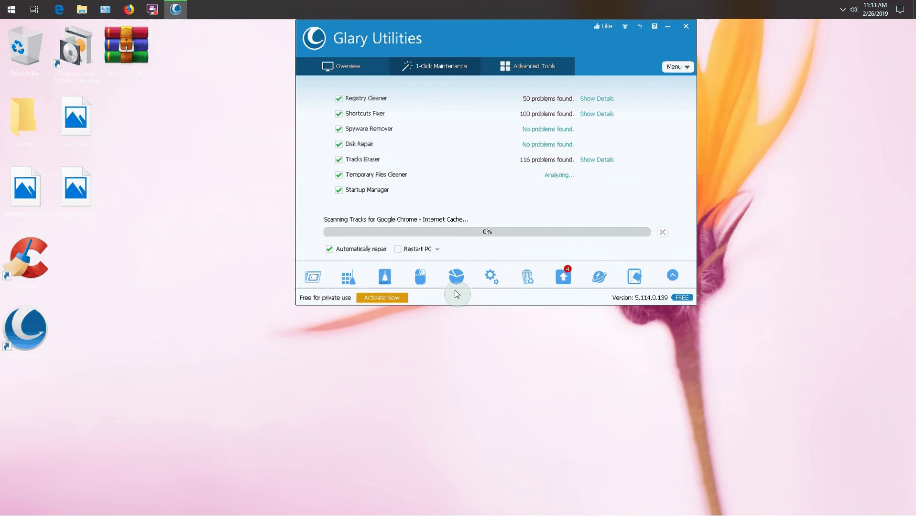
{"action": "left_click_drag", "start_coordinate": [470, 29], "coordinate": [537, 87]}
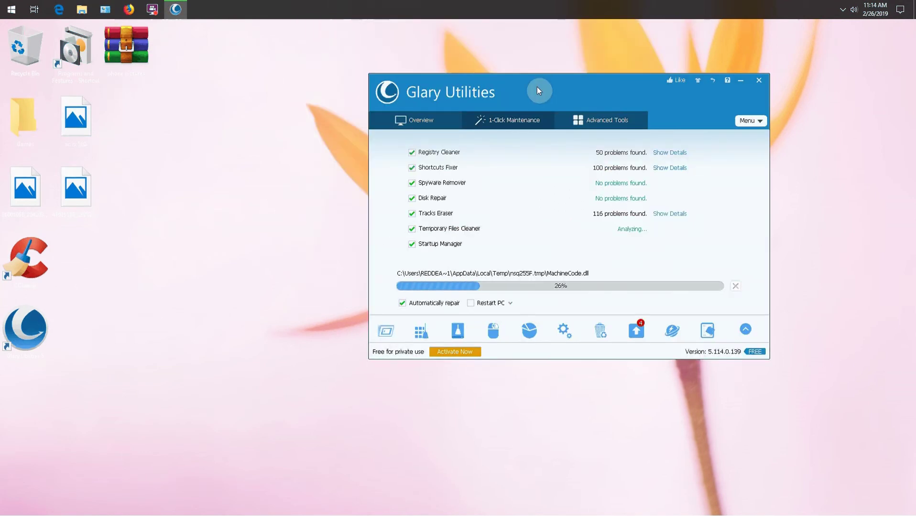
{"action": "left_click", "coordinate": [669, 153]}
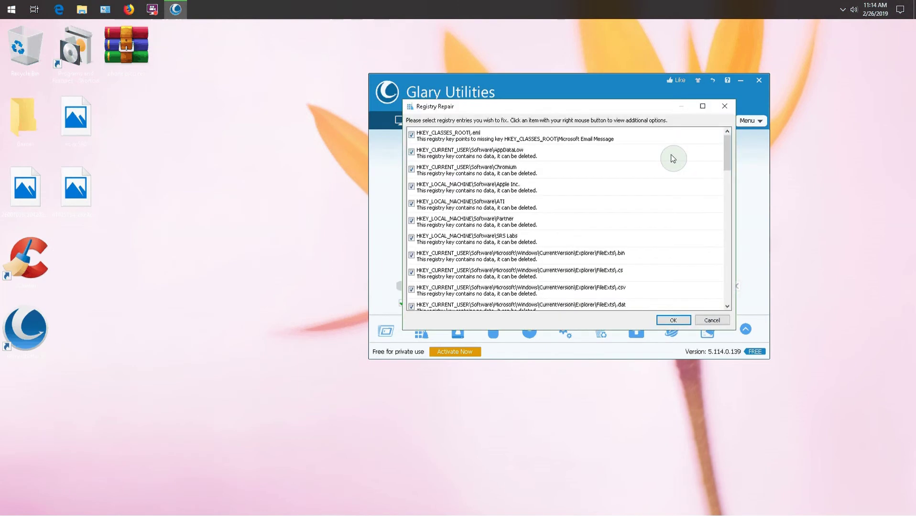
{"action": "left_click_drag", "start_coordinate": [731, 143], "coordinate": [727, 178]}
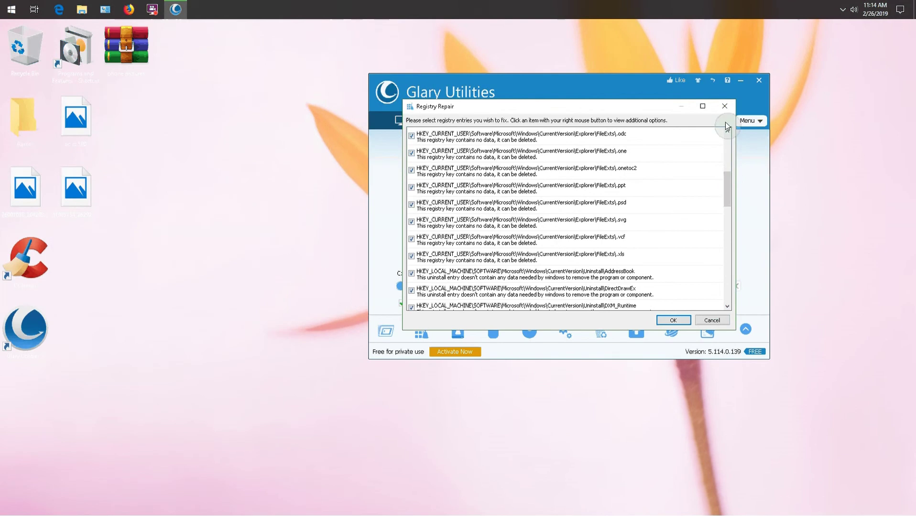
{"action": "left_click", "coordinate": [726, 108]}
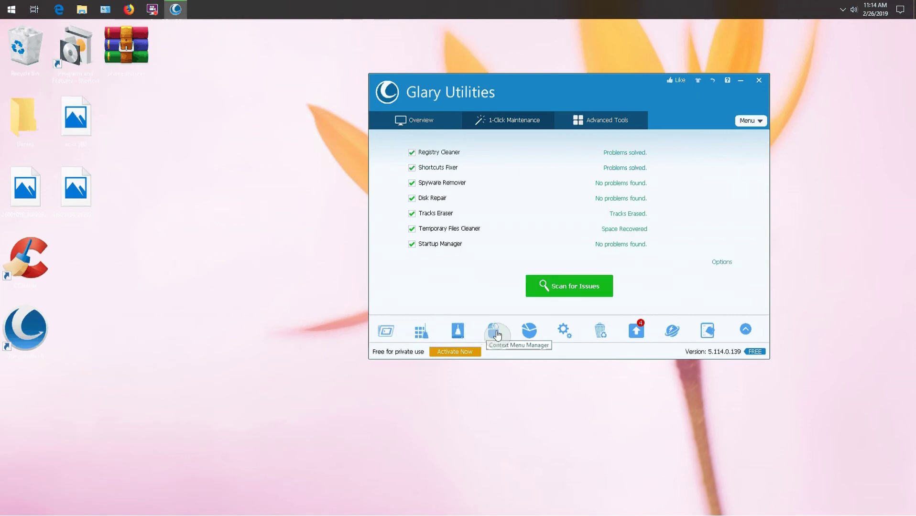
Open the Process Manager and look through the running processes
{"action": "left_click", "coordinate": [562, 333]}
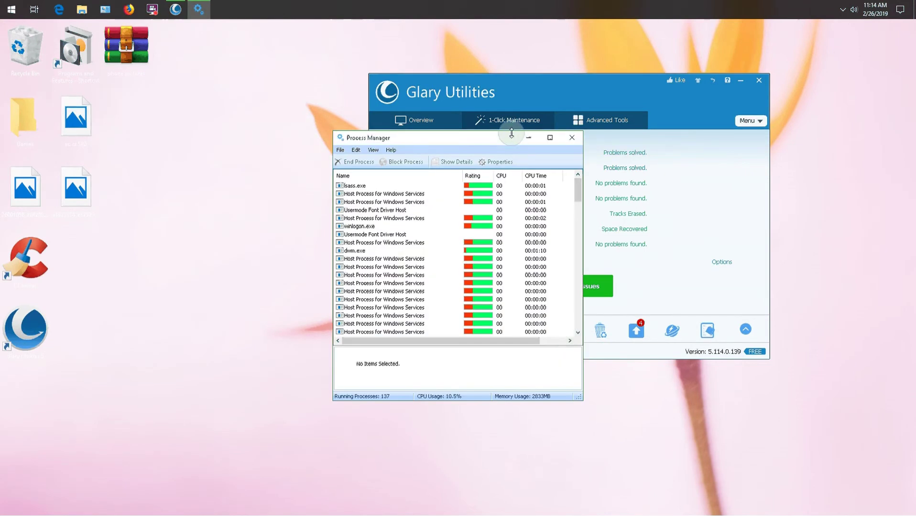
{"action": "left_click_drag", "start_coordinate": [471, 144], "coordinate": [508, 104]}
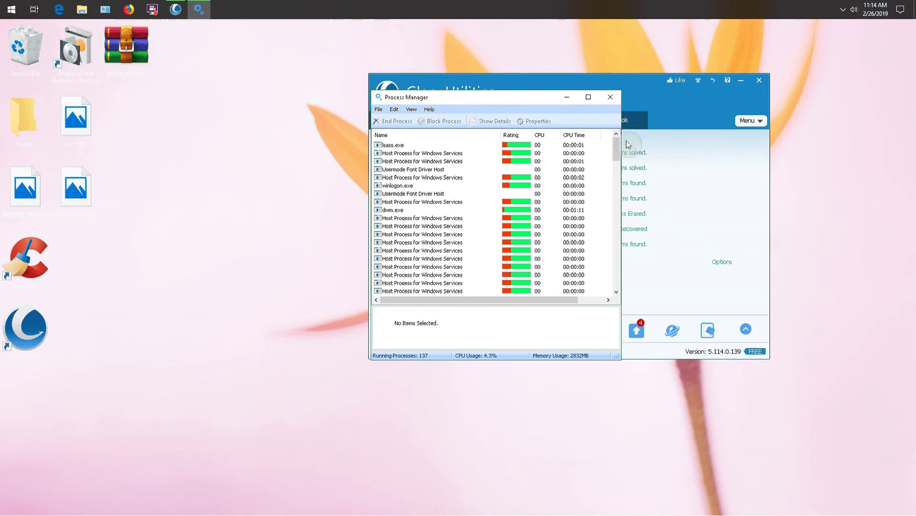
{"action": "left_click_drag", "start_coordinate": [617, 152], "coordinate": [600, 284]}
{"action": "scroll", "coordinate": [600, 284], "scroll_direction": "up", "scroll_amount": 1}
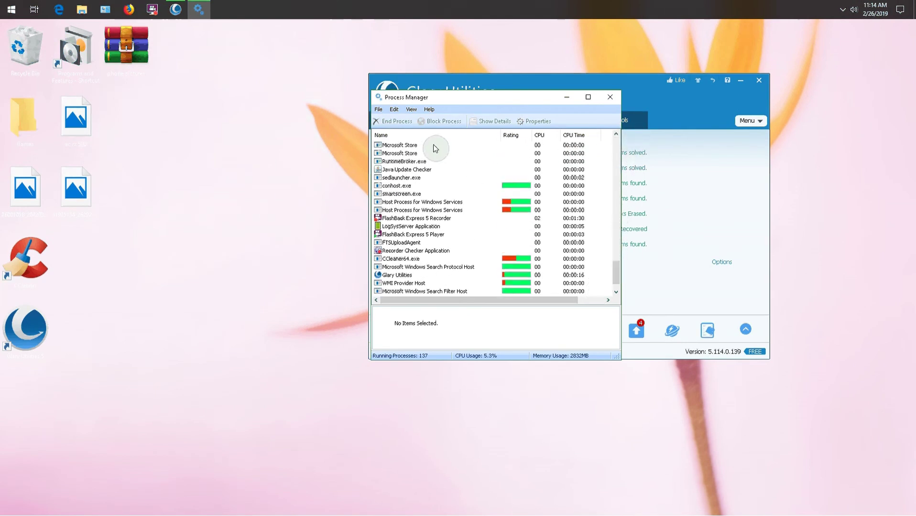
{"action": "left_click", "coordinate": [586, 88]}
{"action": "left_click", "coordinate": [544, 147]}
Open the Uninstall Manager, look through the whole list of installed programs, and close it
{"action": "left_click", "coordinate": [595, 333]}
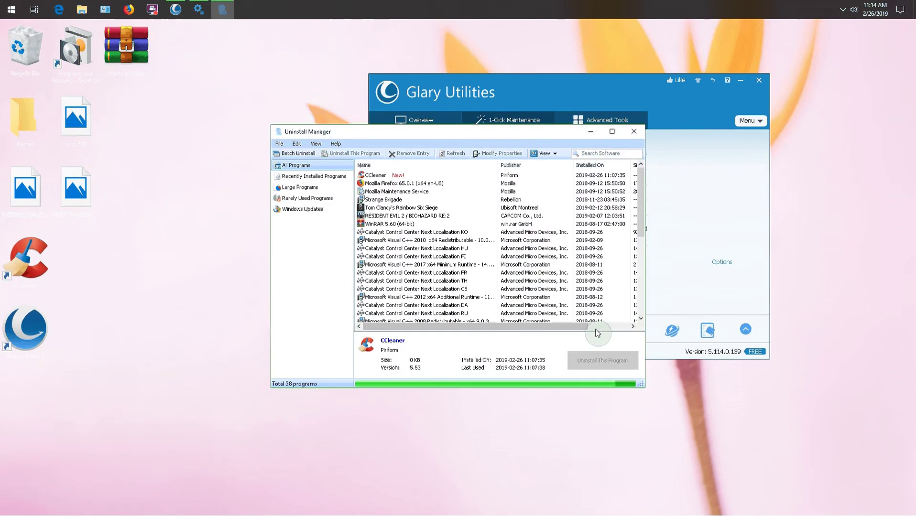
{"action": "left_click", "coordinate": [447, 132]}
{"action": "left_click_drag", "start_coordinate": [531, 68], "coordinate": [540, 58]}
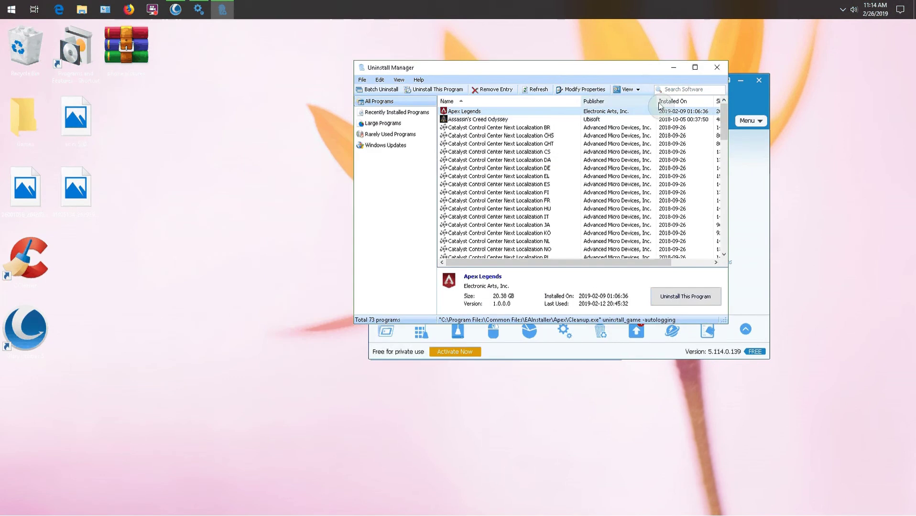
{"action": "left_click_drag", "start_coordinate": [726, 119], "coordinate": [714, 161]}
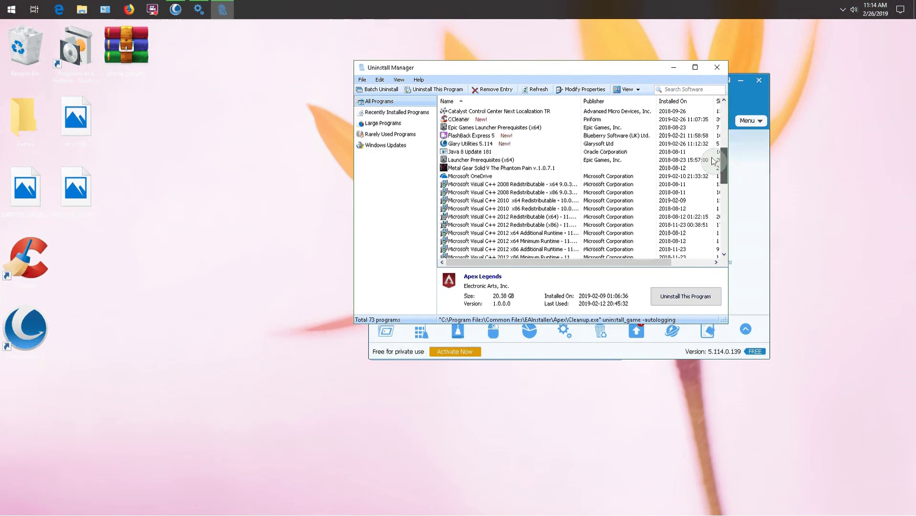
{"action": "left_click_drag", "start_coordinate": [713, 161], "coordinate": [710, 237]}
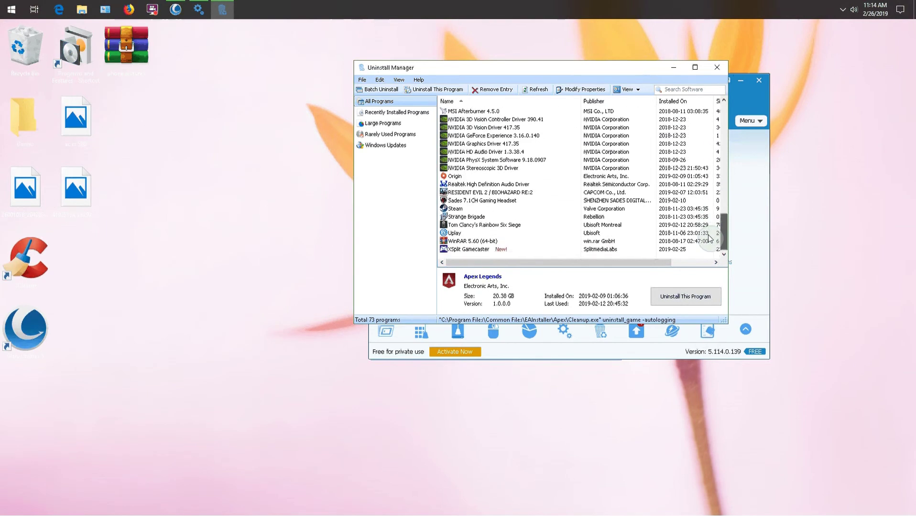
{"action": "left_click_drag", "start_coordinate": [710, 238], "coordinate": [686, 95]}
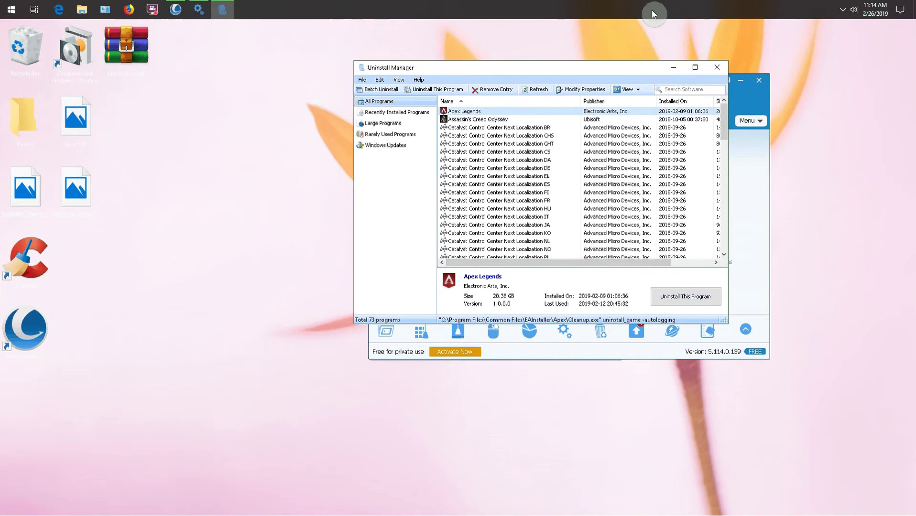
{"action": "left_click", "coordinate": [716, 67]}
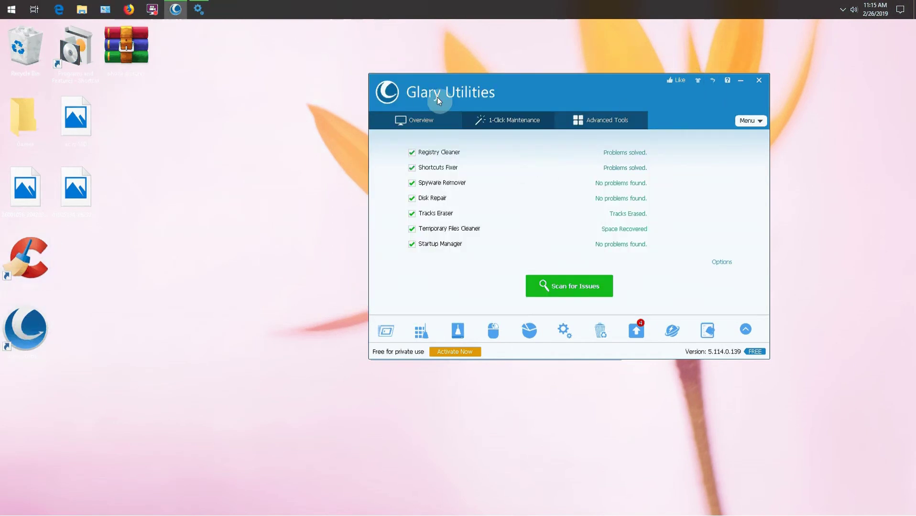
Close the Glary Utilities main window and the Process Manager
{"action": "left_click_drag", "start_coordinate": [589, 91], "coordinate": [549, 35]}
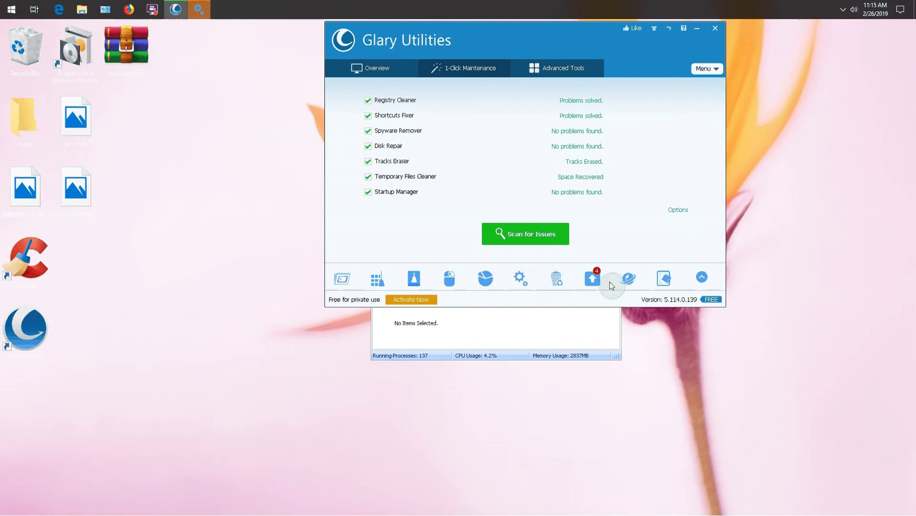
{"action": "left_click", "coordinate": [715, 28]}
{"action": "left_click", "coordinate": [610, 97]}
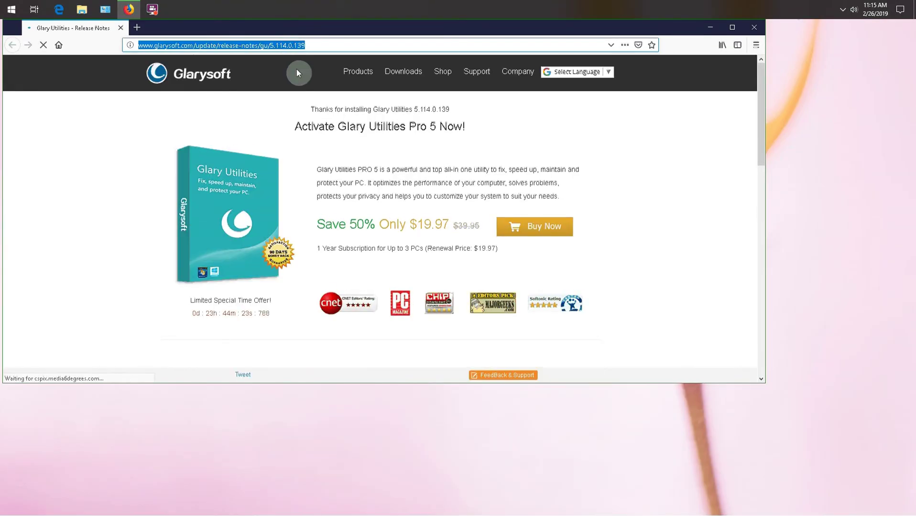
Search Google in Firefox for Glary Utilities, using the corrected spelling "glary utilities"
{"action": "left_click_drag", "start_coordinate": [507, 27], "coordinate": [602, 58]}
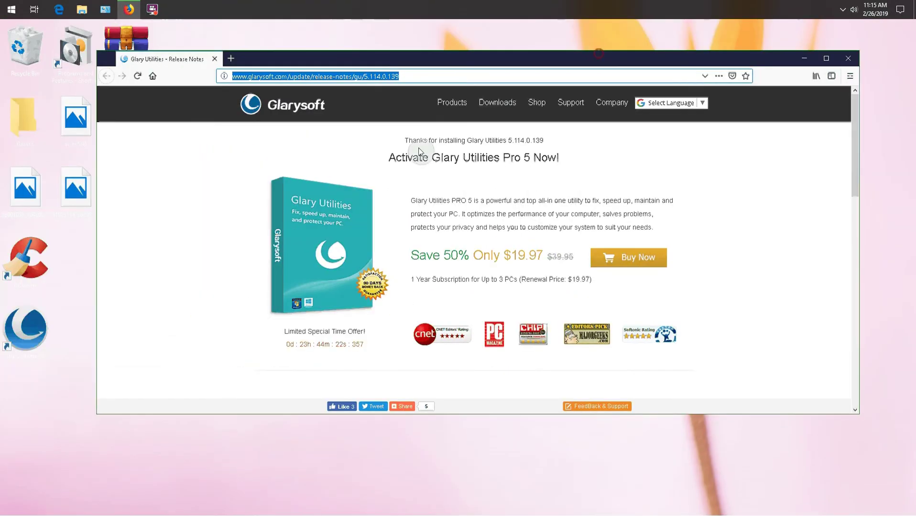
{"action": "type", "text": "gla"}
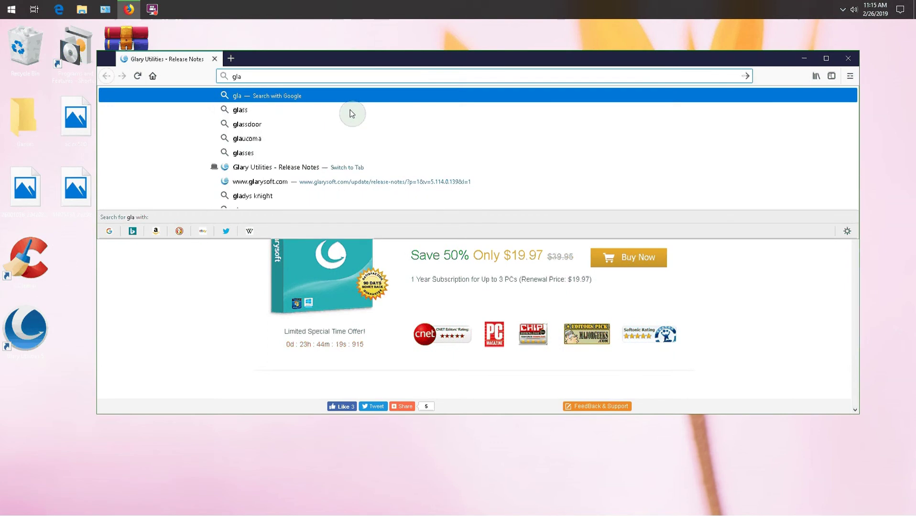
{"action": "type", "text": "ryutl"}
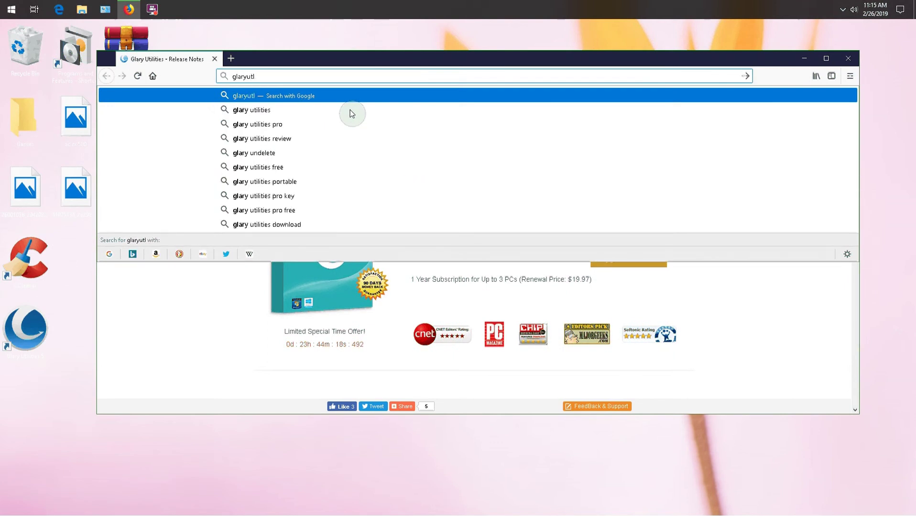
{"action": "type", "text": "icil"}
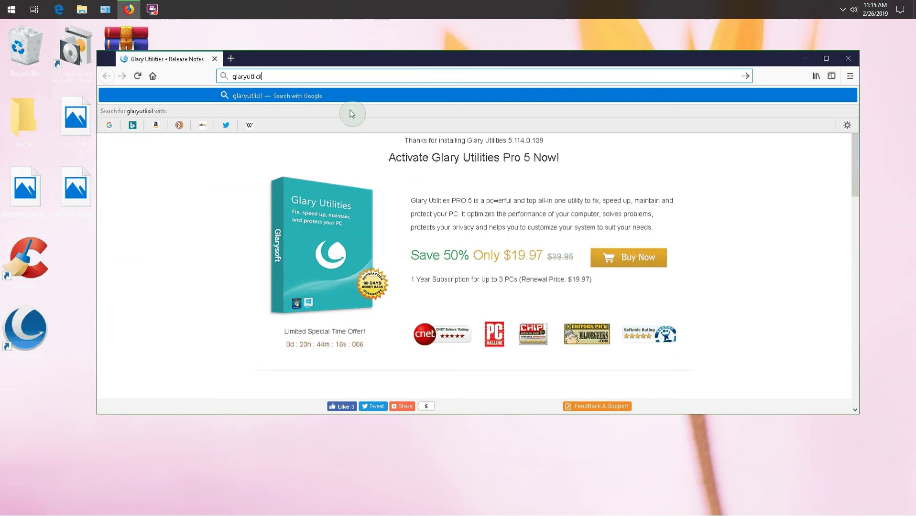
{"action": "key", "text": "BackSpace"}
{"action": "key", "text": "BackSpace"}
{"action": "key", "text": "BackSpace"}
{"action": "type", "text": "lities"}
{"action": "key", "text": "Return"}
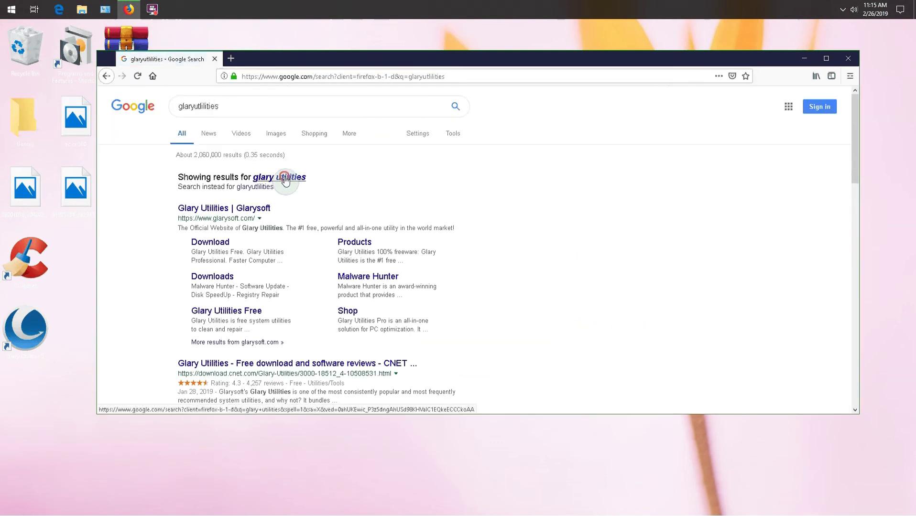
{"action": "left_click", "coordinate": [285, 177]}
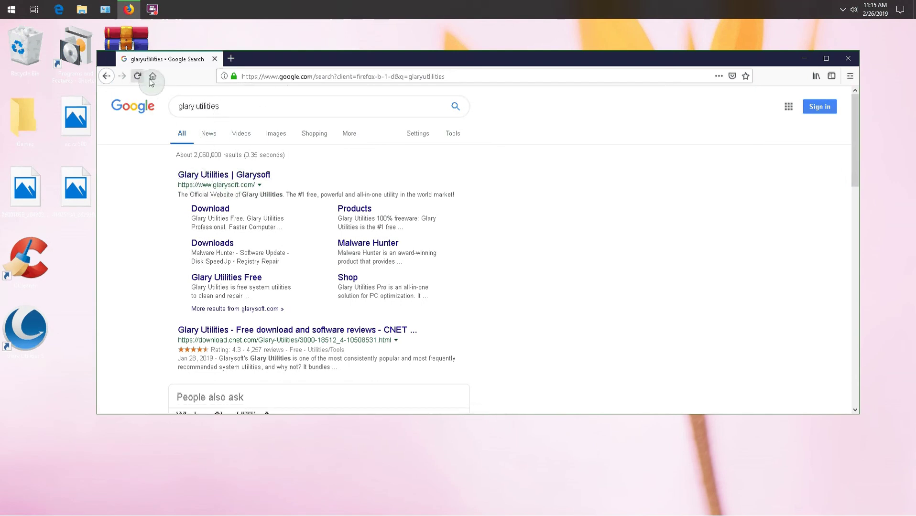
Search Google for "ccleaner" in a new browser tab
{"action": "left_click", "coordinate": [232, 59]}
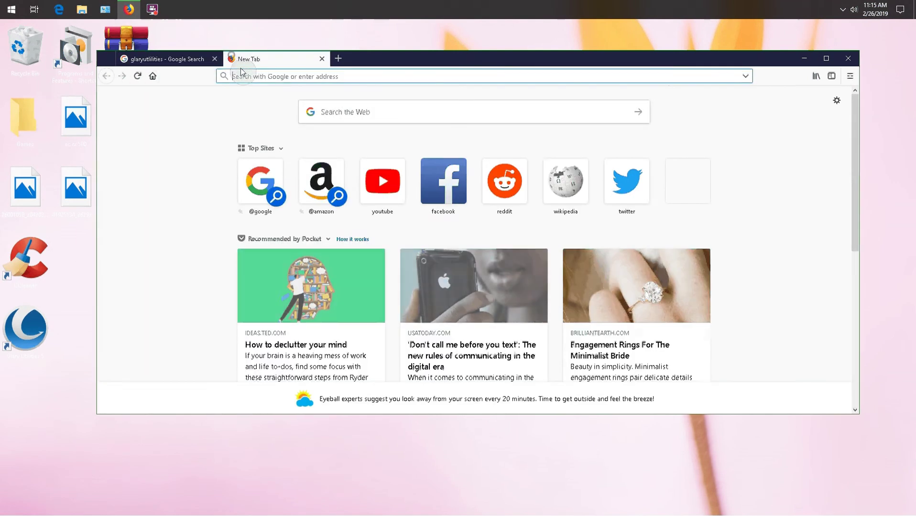
{"action": "left_click", "coordinate": [342, 111]}
{"action": "type", "text": "cclea"}
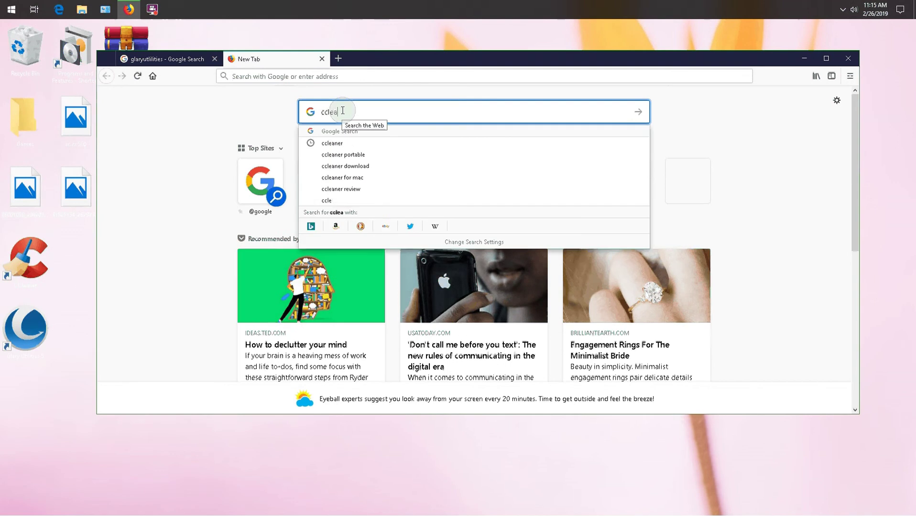
{"action": "type", "text": "ner"}
{"action": "key", "text": "Return"}
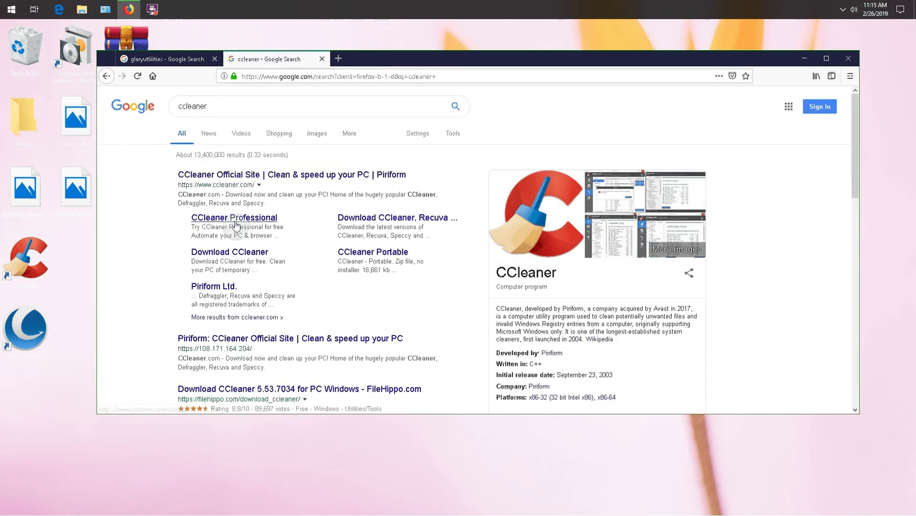
Open the official Glarysoft and CCleaner websites from their respective Google search results
{"action": "left_click", "coordinate": [170, 67]}
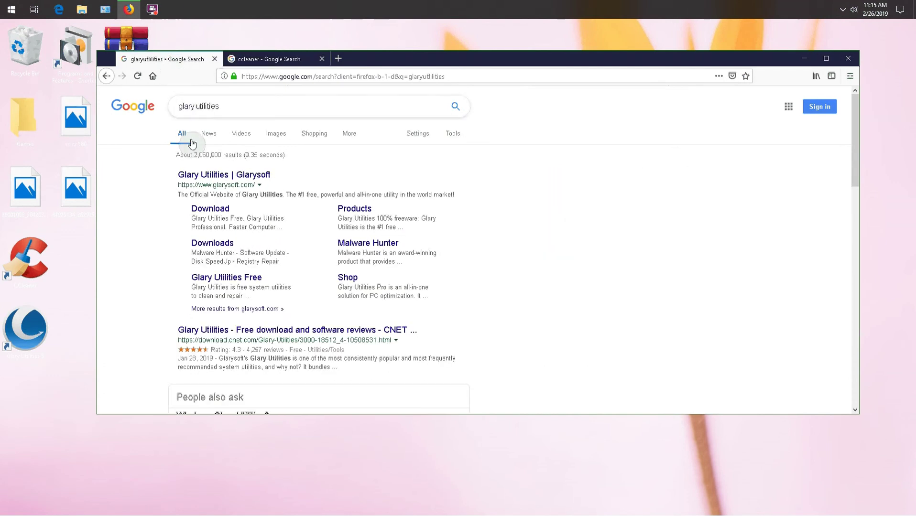
{"action": "left_click", "coordinate": [202, 184]}
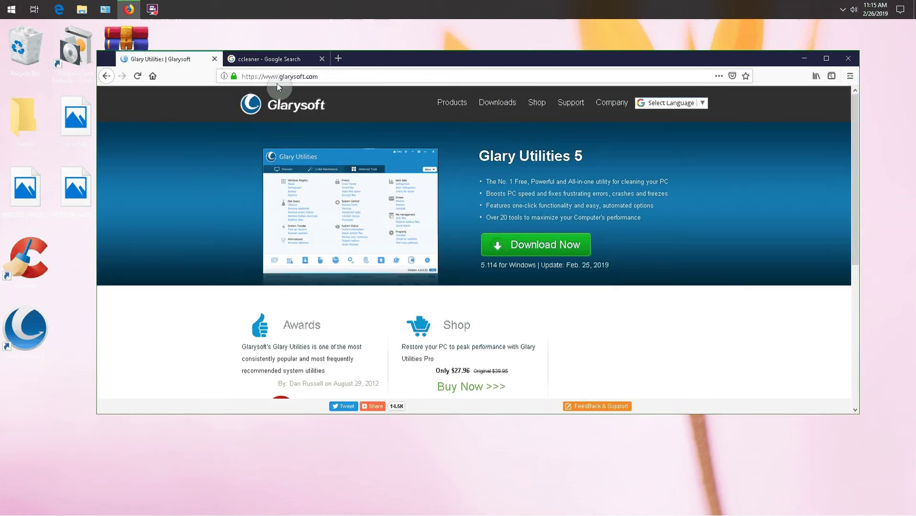
{"action": "left_click", "coordinate": [262, 61]}
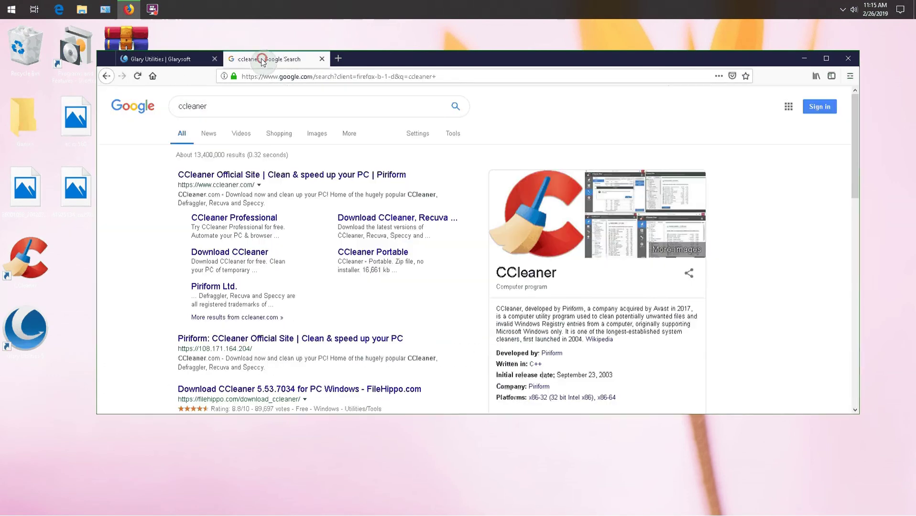
{"action": "left_click", "coordinate": [203, 175]}
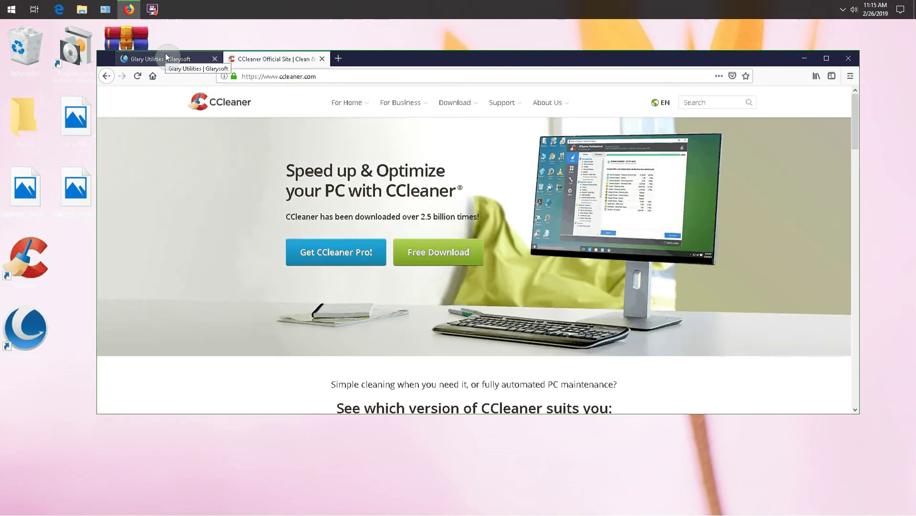
Maximize the browser window and look over the Glarysoft and CCleaner home pages, alternating between the two
{"action": "left_click", "coordinate": [166, 56]}
{"action": "left_click", "coordinate": [247, 59]}
{"action": "left_click", "coordinate": [191, 59]}
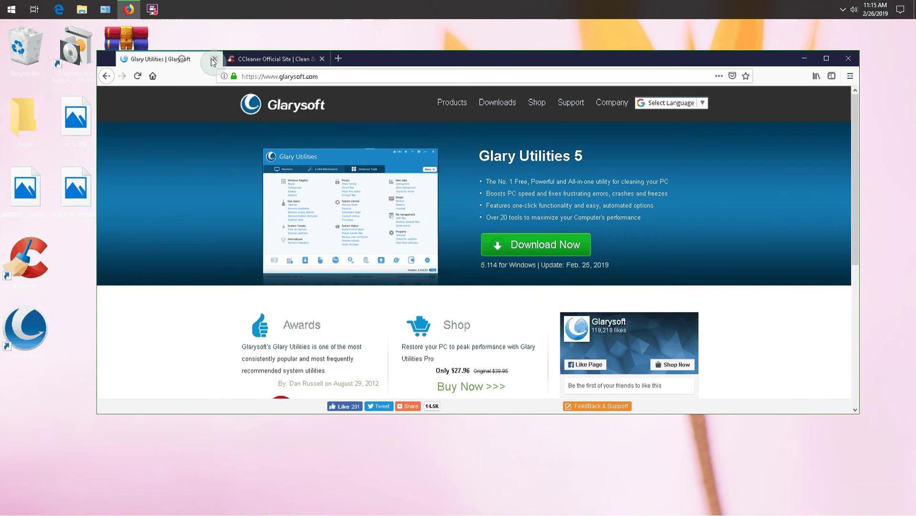
{"action": "left_click", "coordinate": [249, 59]}
{"action": "left_click", "coordinate": [827, 60]}
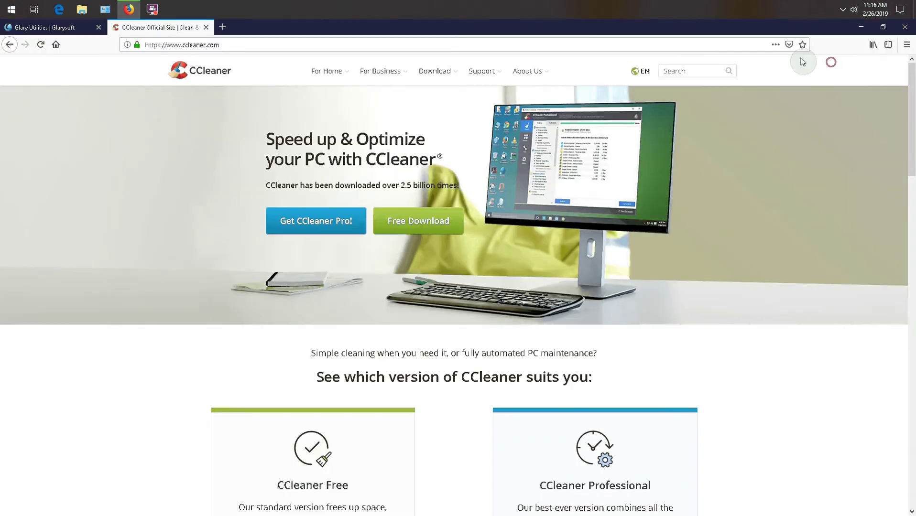
{"action": "left_click", "coordinate": [30, 28]}
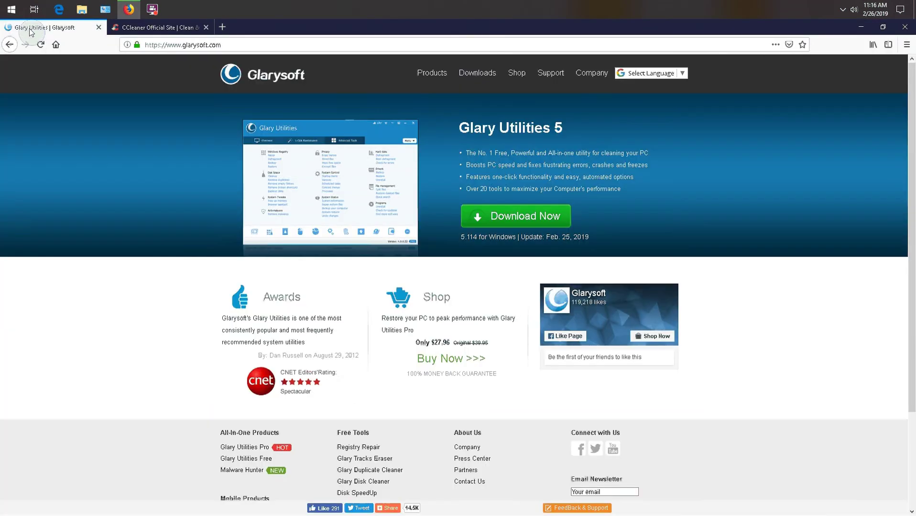
{"action": "left_click_drag", "start_coordinate": [914, 193], "coordinate": [915, 146]}
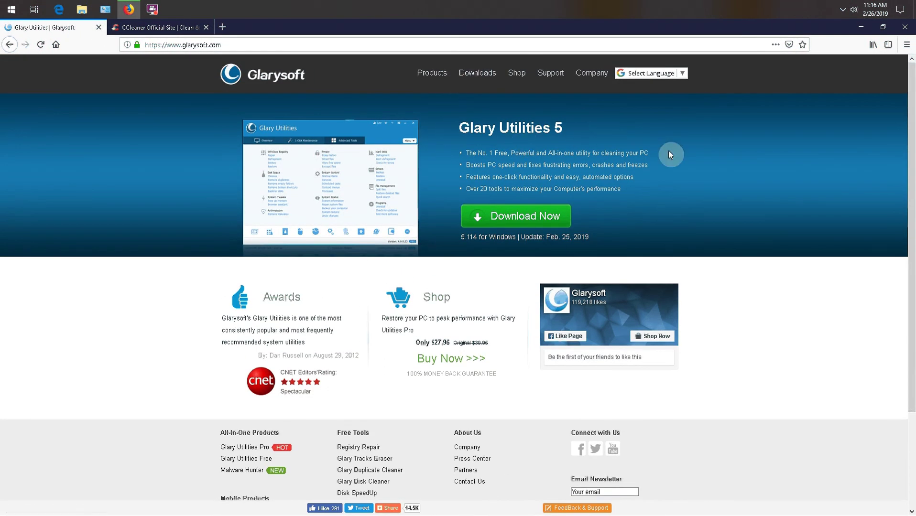
{"action": "left_click", "coordinate": [147, 29]}
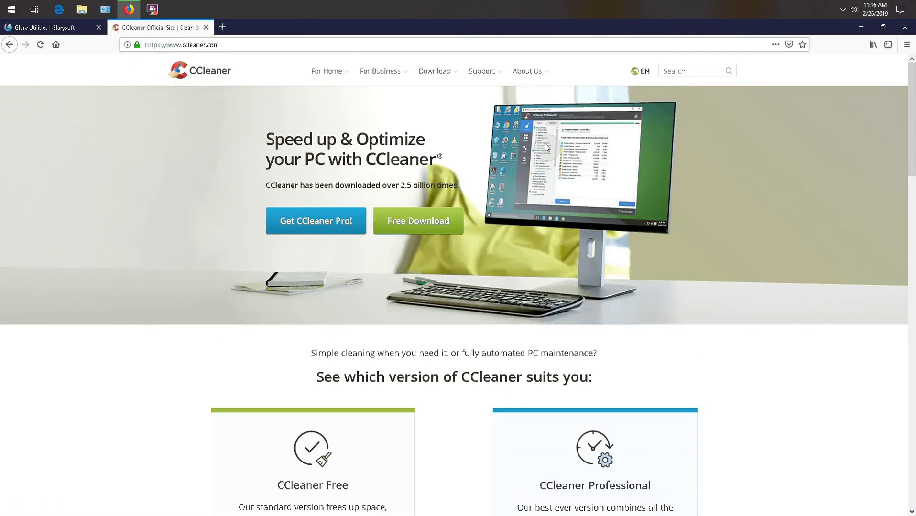
{"action": "left_click", "coordinate": [51, 28]}
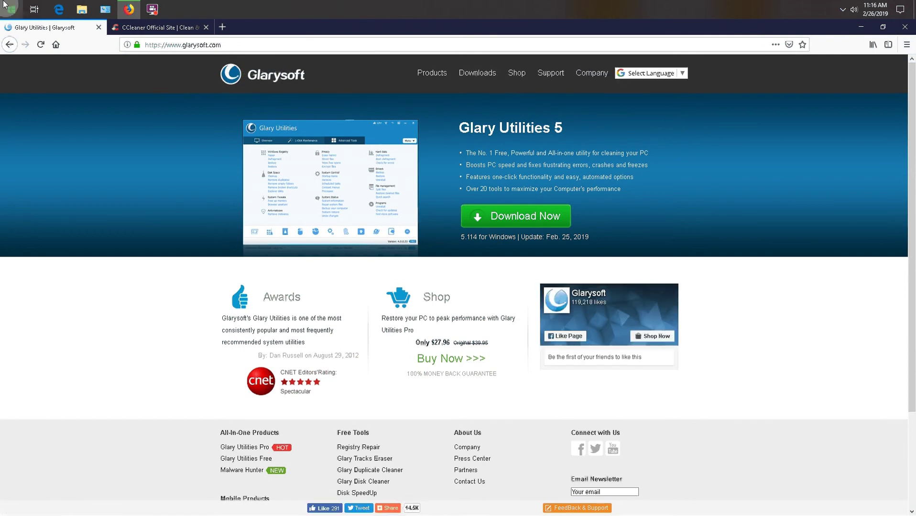
{"action": "left_click", "coordinate": [168, 28]}
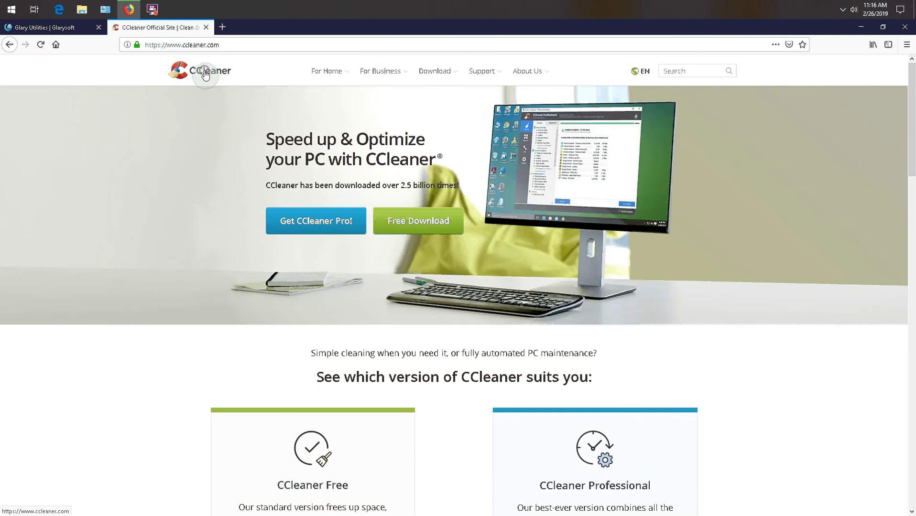
{"action": "left_click", "coordinate": [31, 26]}
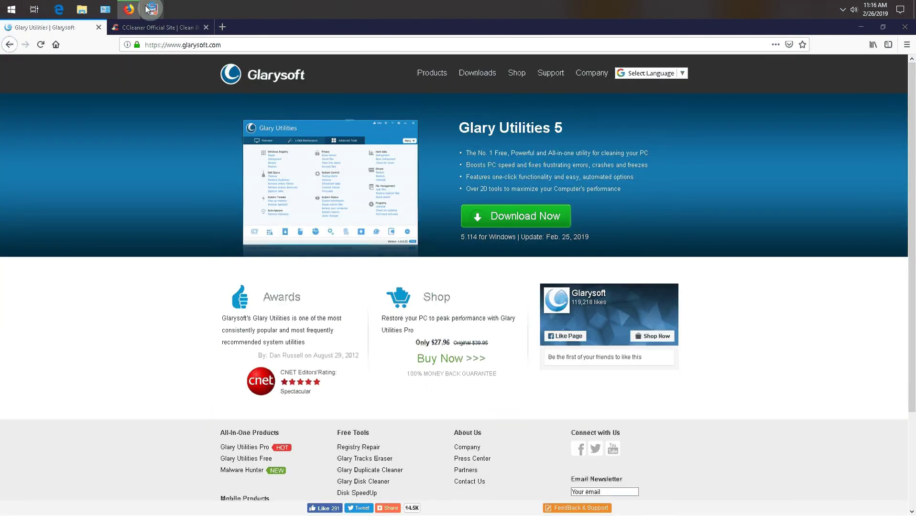
{"action": "left_click", "coordinate": [160, 9]}
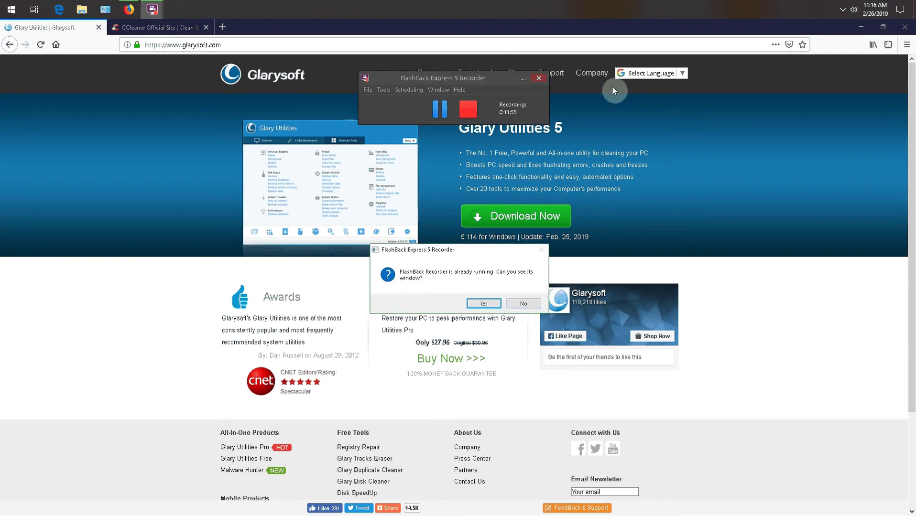
{"action": "left_click", "coordinate": [522, 79]}
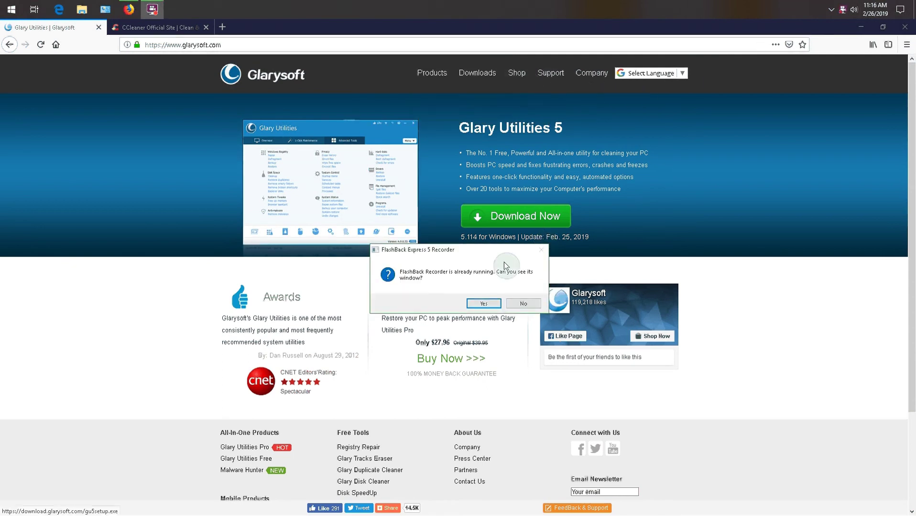
{"action": "left_click", "coordinate": [475, 304]}
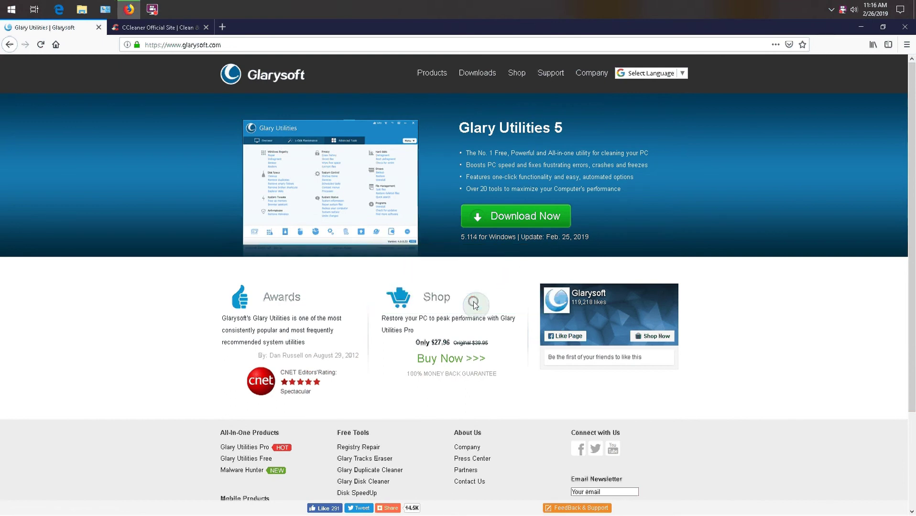
Minimize the browser, then look through all the Control Panel items and close the Control Panel window
{"action": "left_click", "coordinate": [859, 29]}
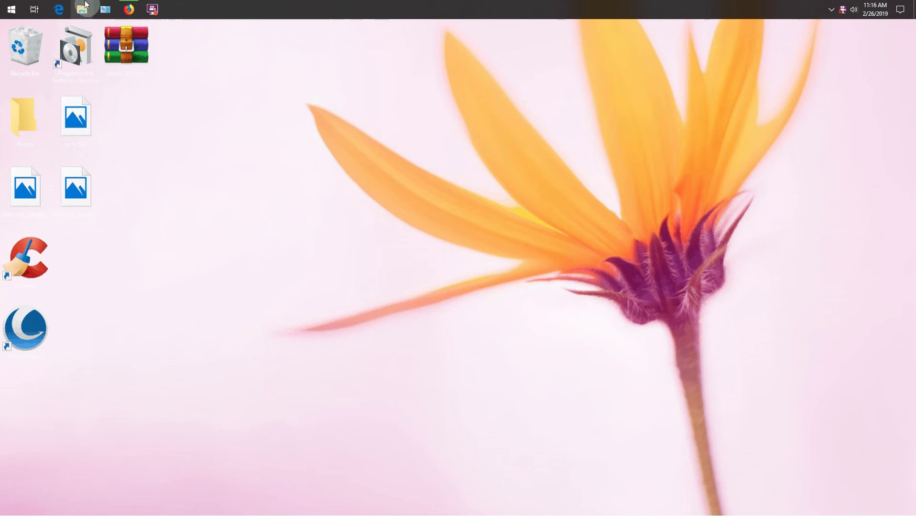
{"action": "left_click", "coordinate": [105, 10]}
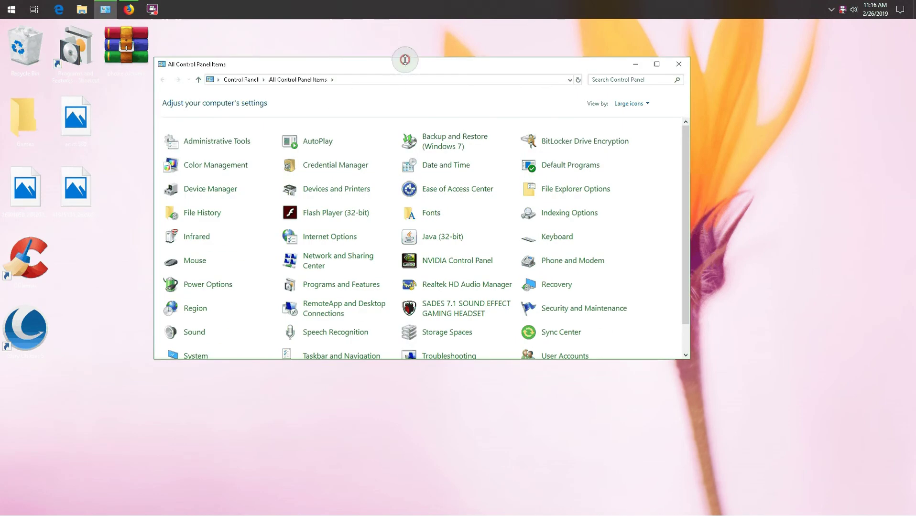
{"action": "left_click_drag", "start_coordinate": [405, 58], "coordinate": [423, 30]}
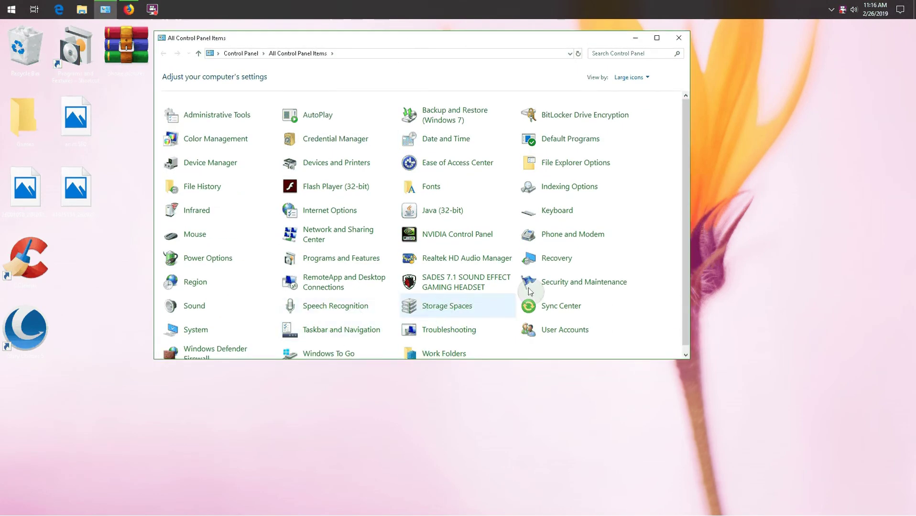
{"action": "left_click_drag", "start_coordinate": [686, 245], "coordinate": [685, 265]}
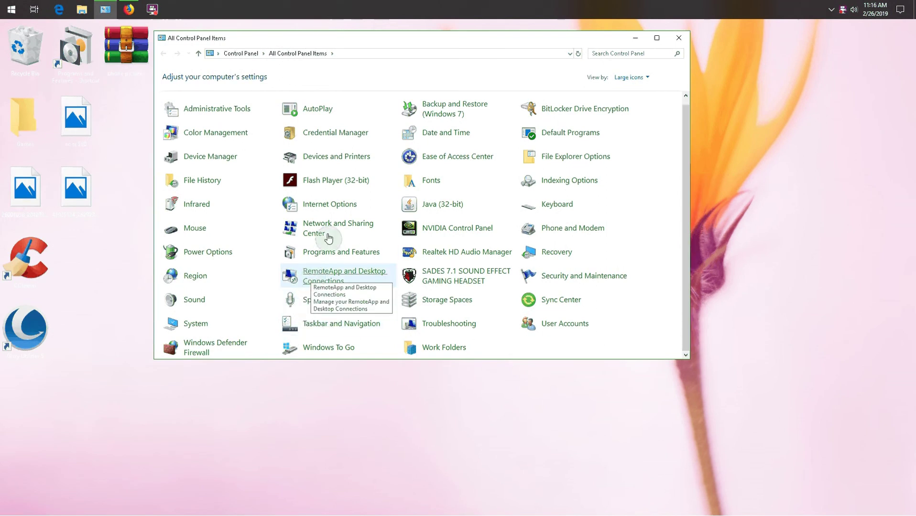
{"action": "left_click", "coordinate": [684, 42]}
Find Control Panel with a Windows search for "control", open it and maximize its window
{"action": "left_click", "coordinate": [15, 34]}
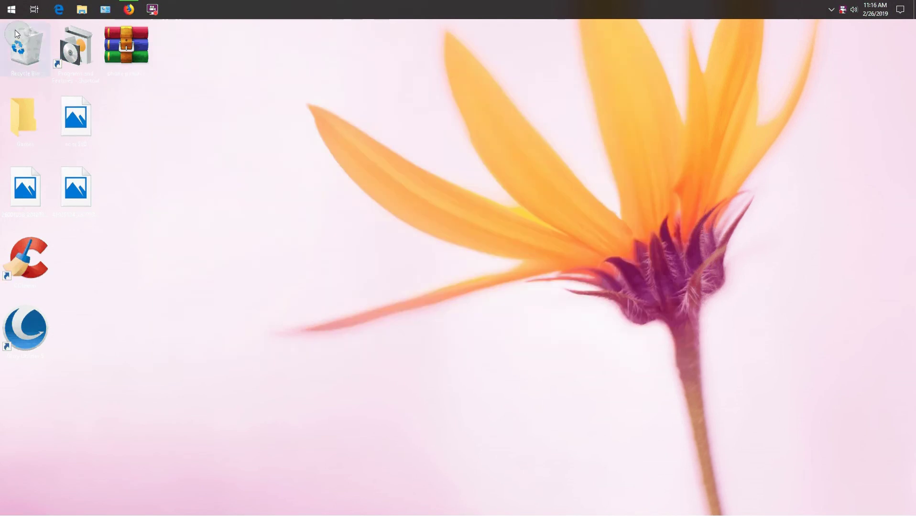
{"action": "left_click", "coordinate": [12, 14]}
{"action": "left_click", "coordinate": [19, 15]}
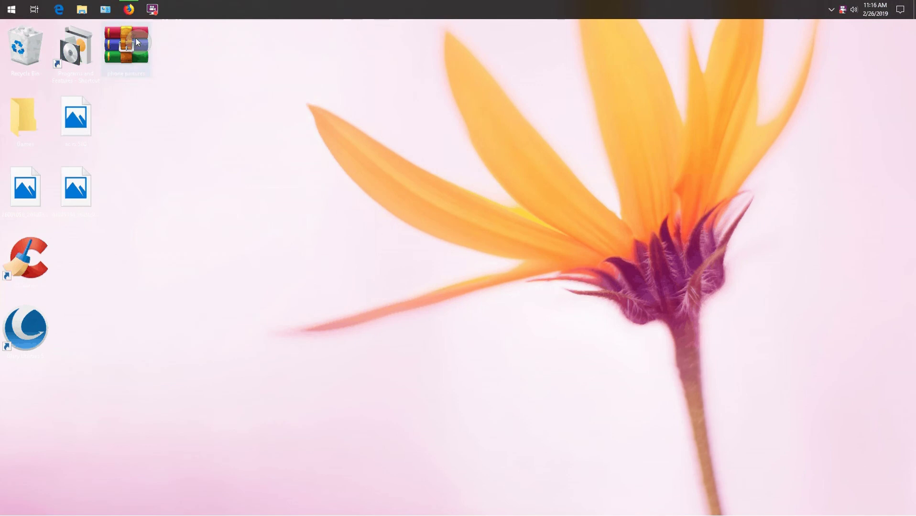
{"action": "left_click", "coordinate": [21, 15]}
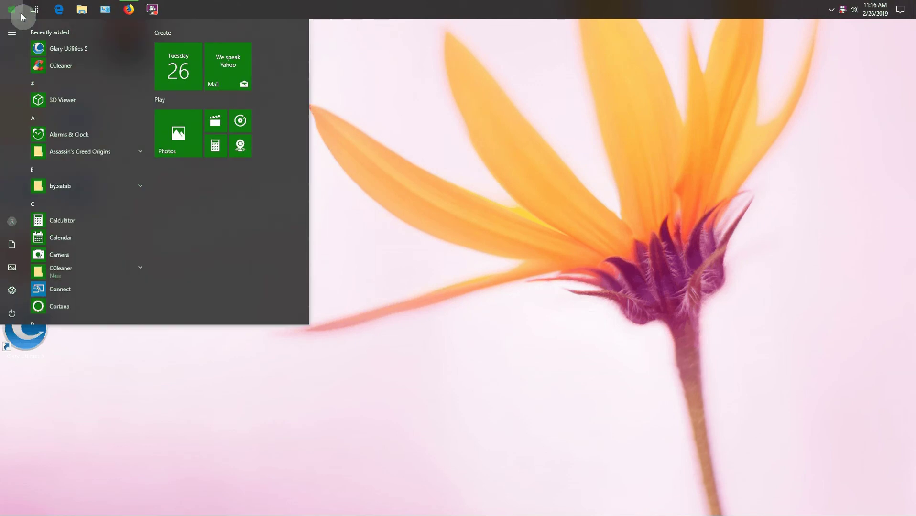
{"action": "type", "text": "control"}
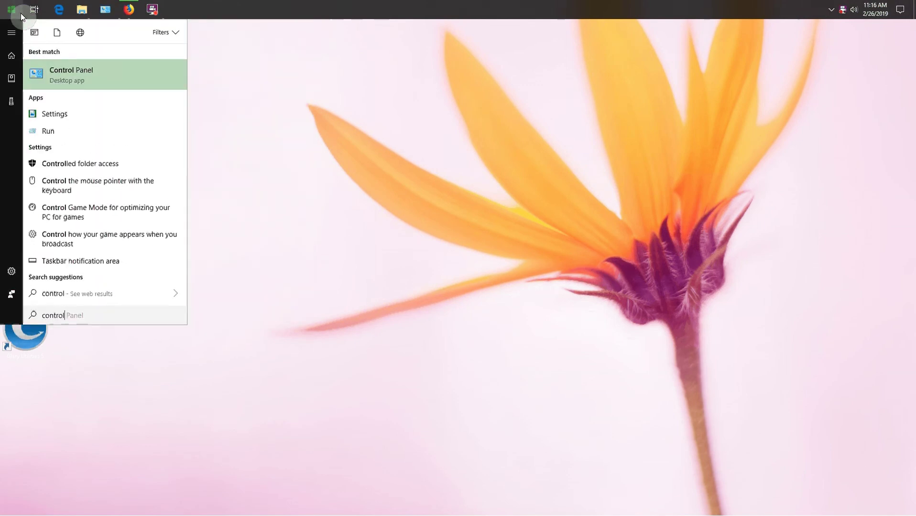
{"action": "key", "text": "Return"}
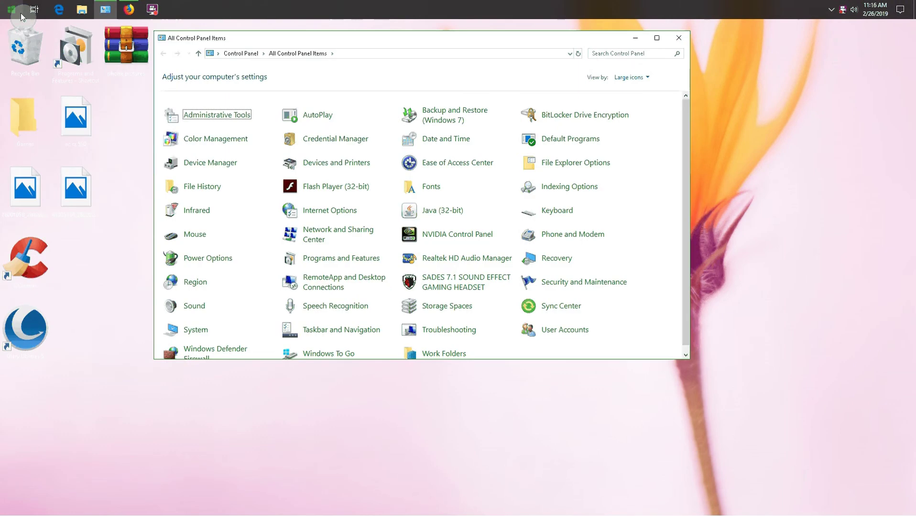
{"action": "left_click_drag", "start_coordinate": [508, 42], "coordinate": [620, 44]}
{"action": "left_click", "coordinate": [775, 42]}
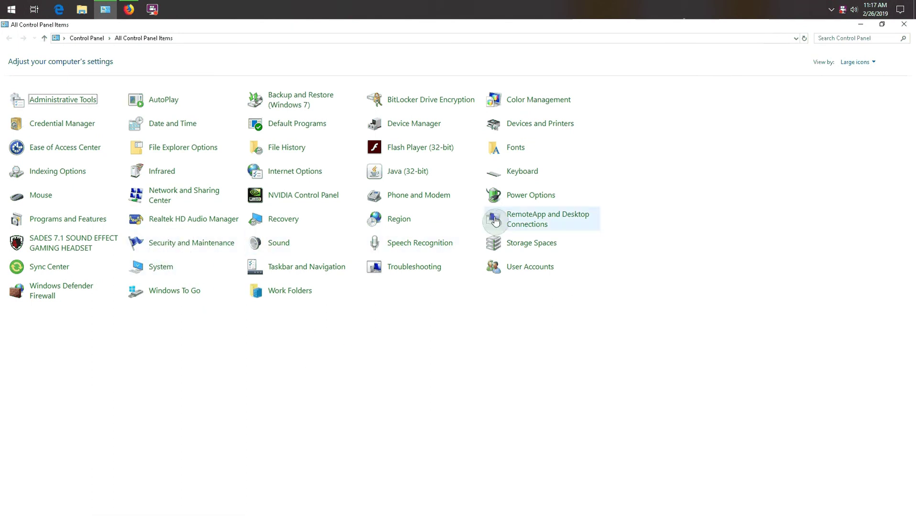
Uninstall CCleaner through Programs and Features, completing its uninstall wizard
{"action": "left_click", "coordinate": [70, 222]}
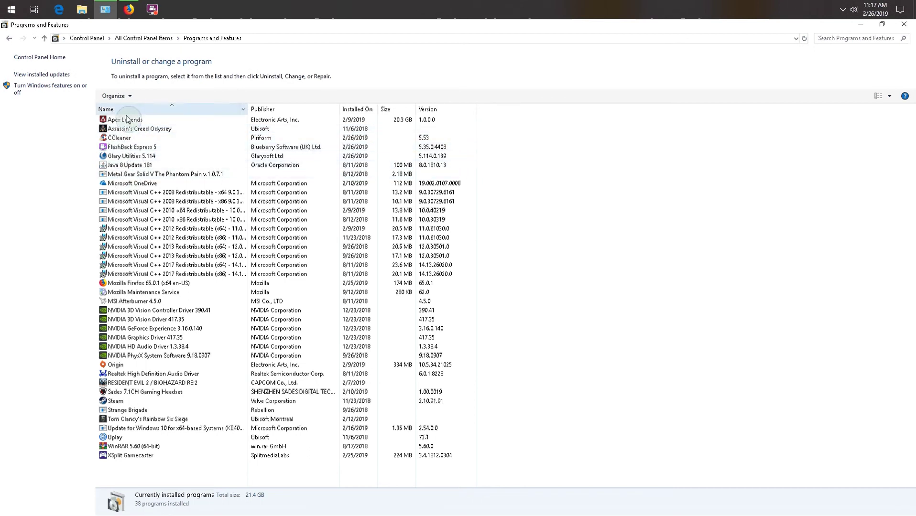
{"action": "left_click", "coordinate": [119, 139]}
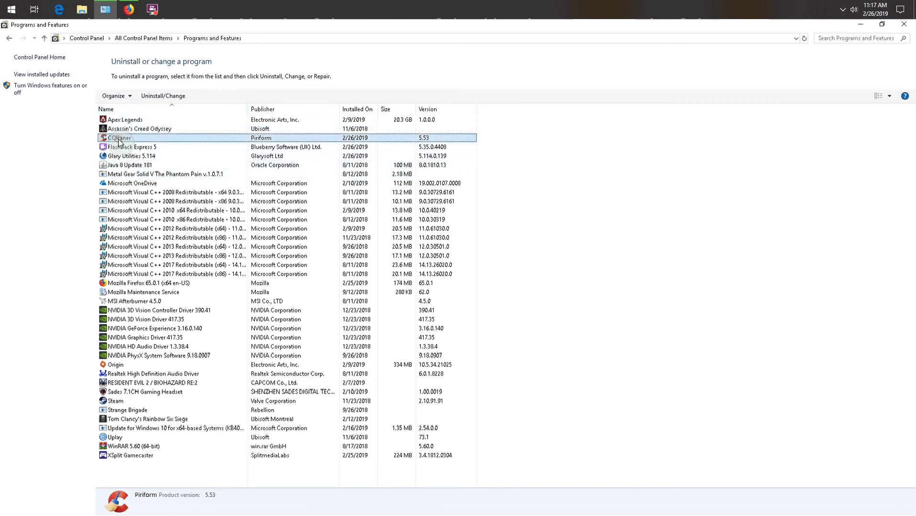
{"action": "left_click", "coordinate": [156, 94]}
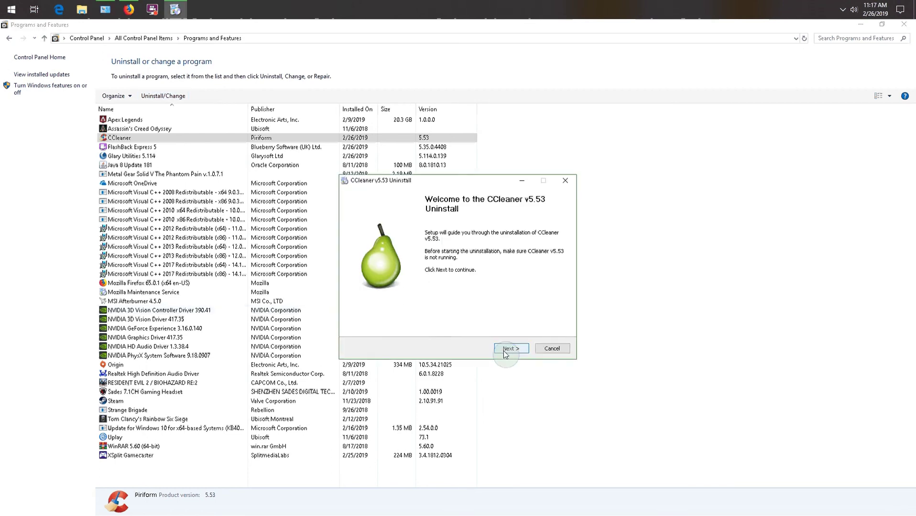
{"action": "left_click", "coordinate": [510, 349]}
{"action": "left_click", "coordinate": [505, 350]}
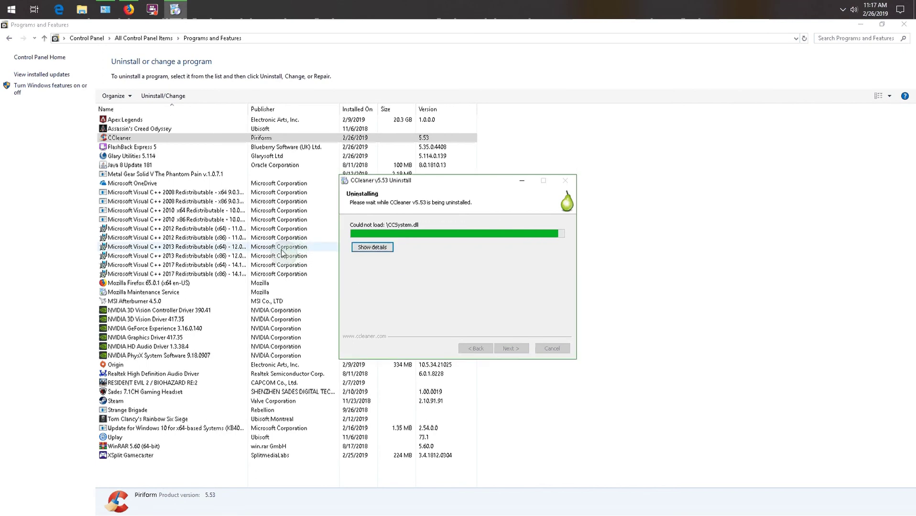
{"action": "left_click", "coordinate": [511, 349]}
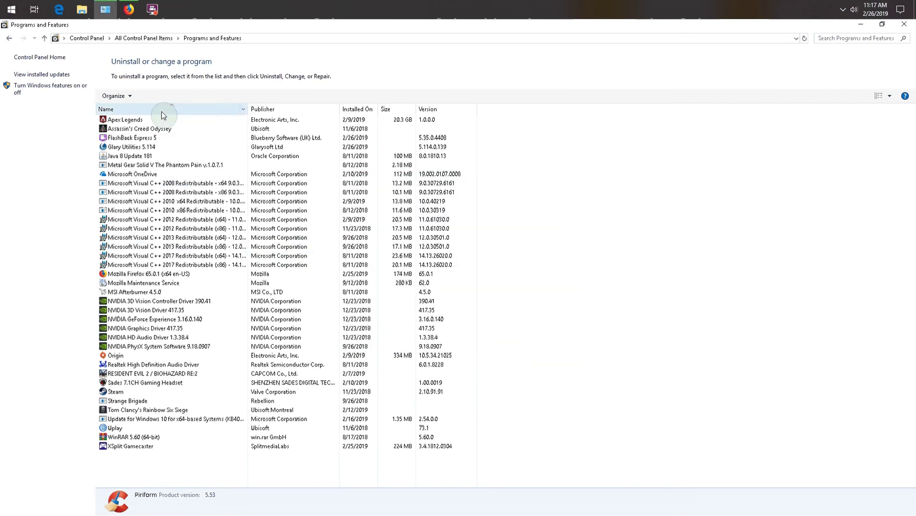
Select Glary Utilities 5.114 among the installed programs and launch its uninstaller
{"action": "left_click", "coordinate": [135, 138]}
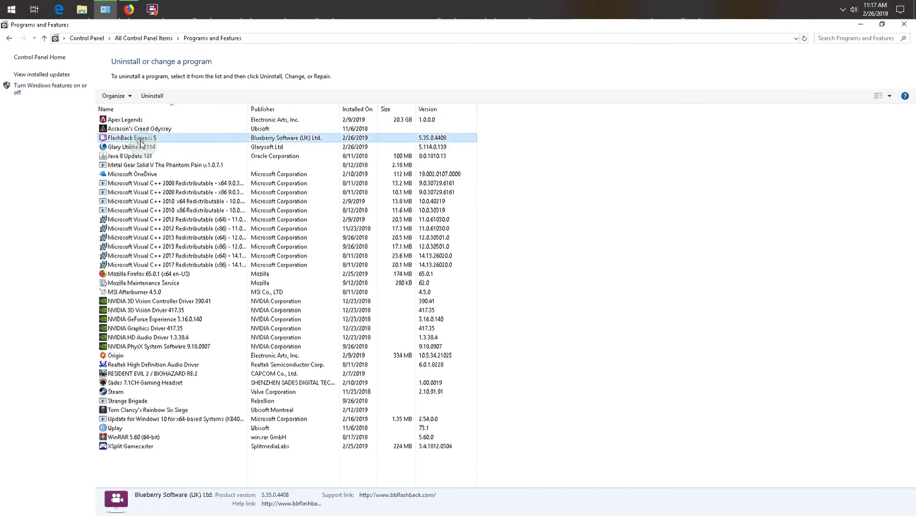
{"action": "left_click", "coordinate": [144, 148]}
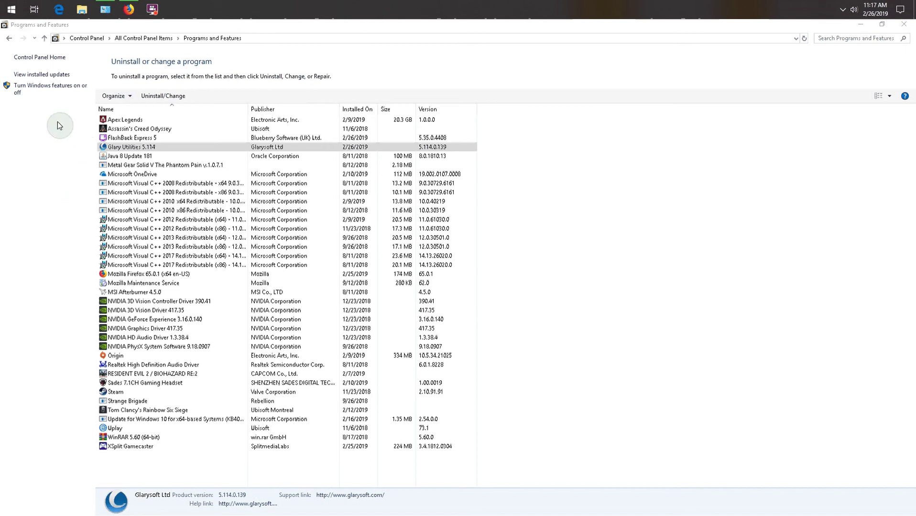
{"action": "left_click", "coordinate": [125, 156]}
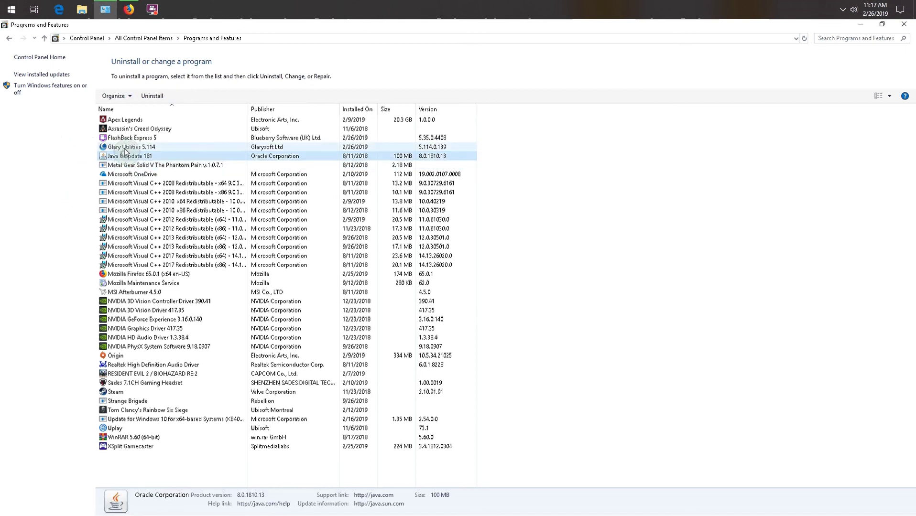
{"action": "left_click", "coordinate": [123, 138]}
{"action": "left_click", "coordinate": [126, 120]}
{"action": "left_click", "coordinate": [131, 147]}
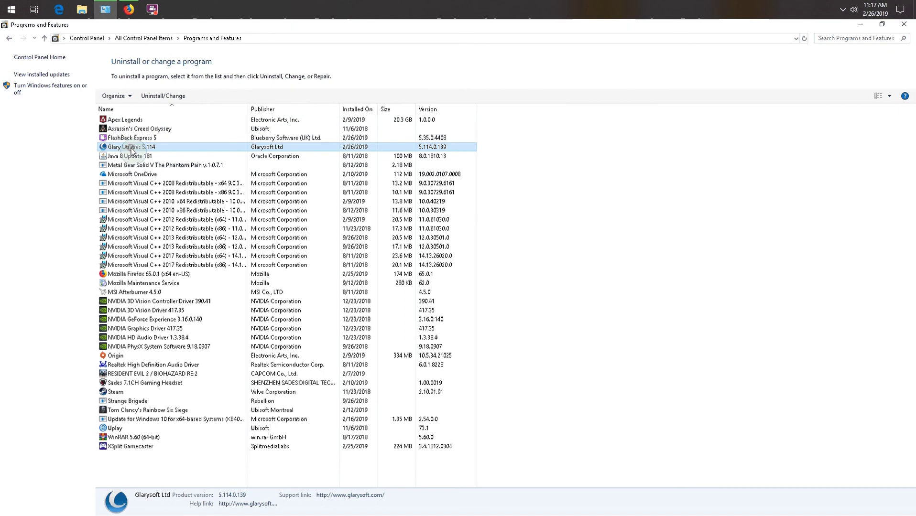
{"action": "left_click", "coordinate": [125, 138]}
{"action": "left_click", "coordinate": [126, 147]}
{"action": "left_click", "coordinate": [162, 96]}
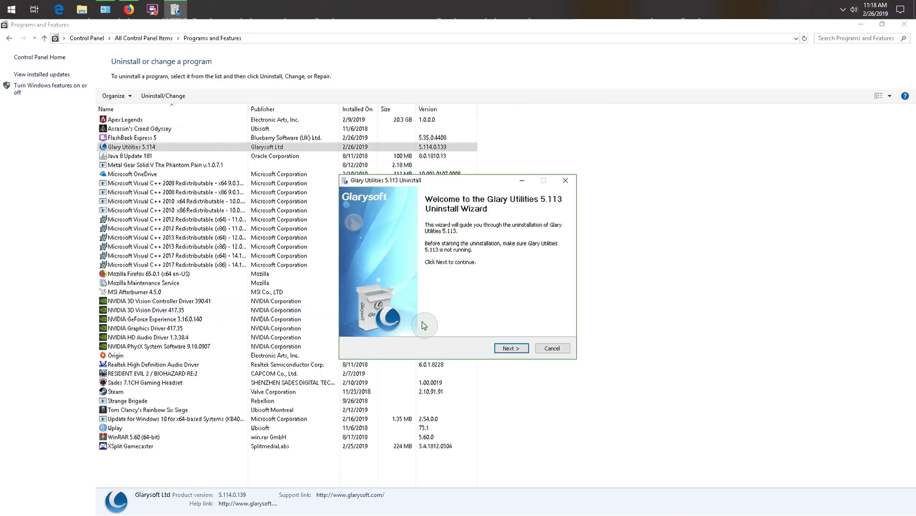
Uninstall Glary Utilities with the reason "I don't use it anymore", removing its settings and backups, and close Programs and Features
{"action": "left_click", "coordinate": [528, 350]}
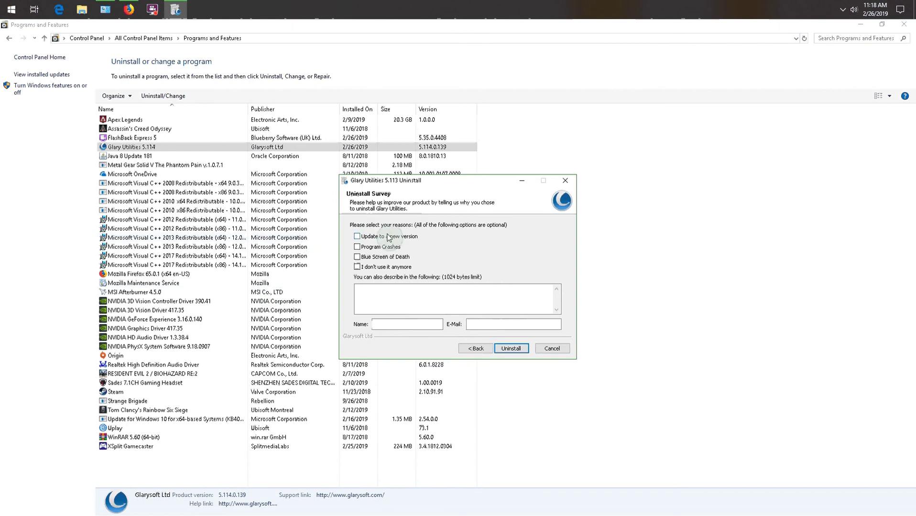
{"action": "left_click", "coordinate": [359, 268]}
{"action": "left_click", "coordinate": [521, 348]}
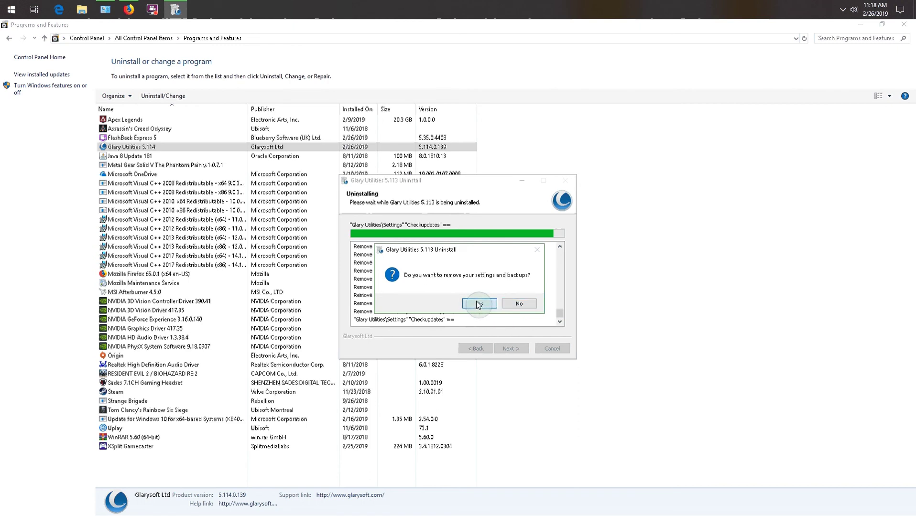
{"action": "left_click", "coordinate": [479, 304]}
{"action": "left_click", "coordinate": [510, 349]}
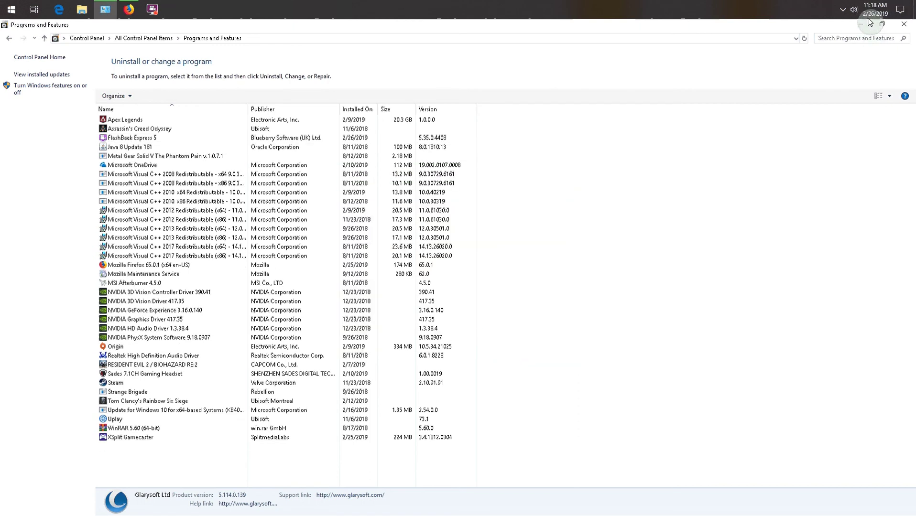
{"action": "left_click", "coordinate": [905, 24]}
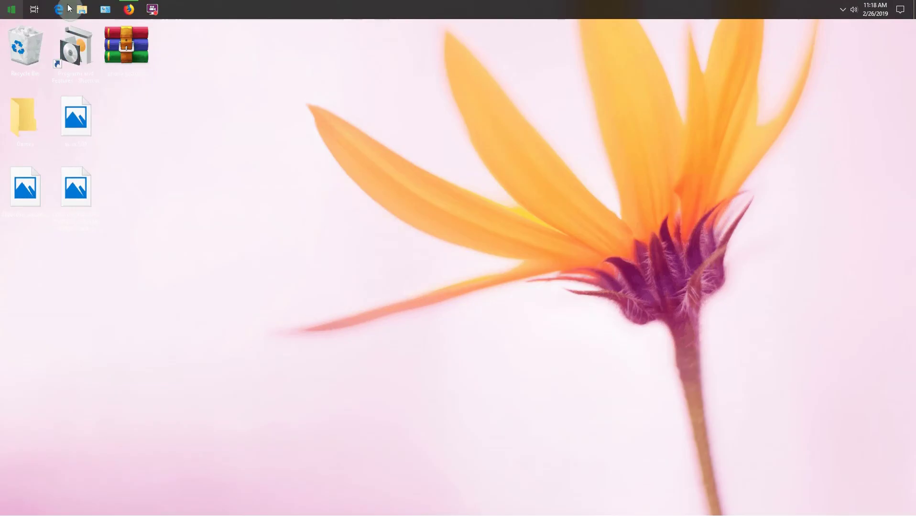
Open the Samsung Evo 970 Win10 Pro x64 (C:) drive in File Explorer and show its contents as small icons
{"action": "left_click", "coordinate": [89, 9]}
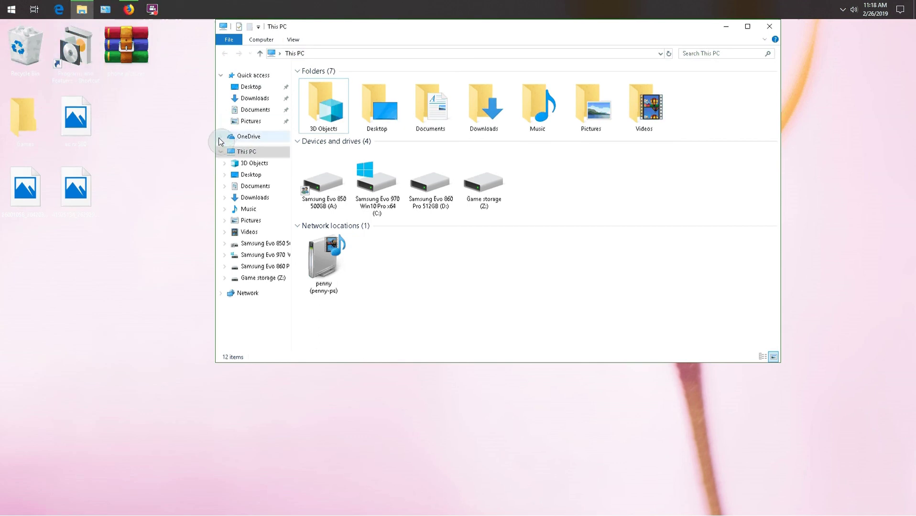
{"action": "double_click", "coordinate": [248, 155]}
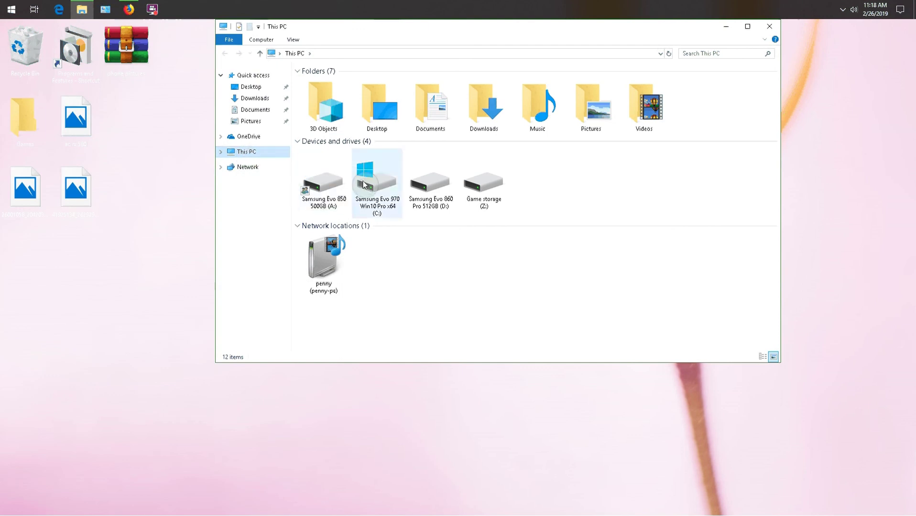
{"action": "left_click", "coordinate": [382, 195]}
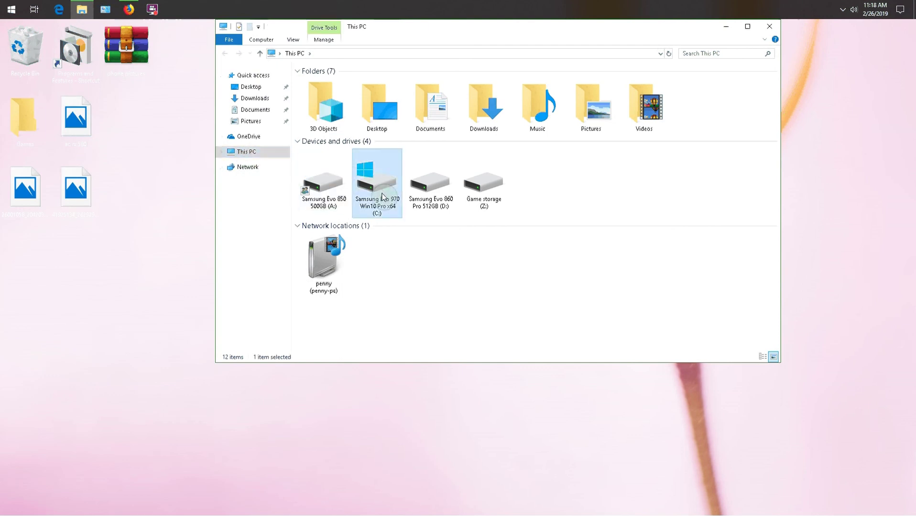
{"action": "double_click", "coordinate": [382, 195]}
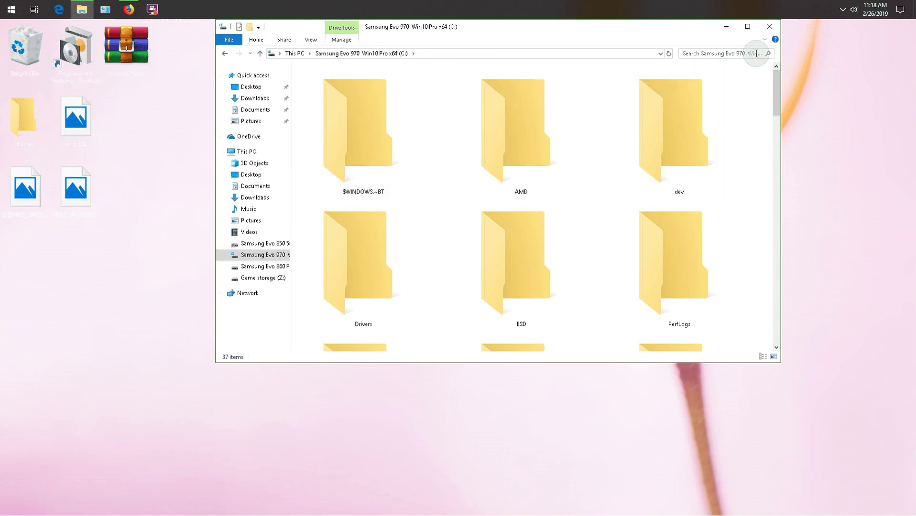
{"action": "left_click", "coordinate": [312, 40]}
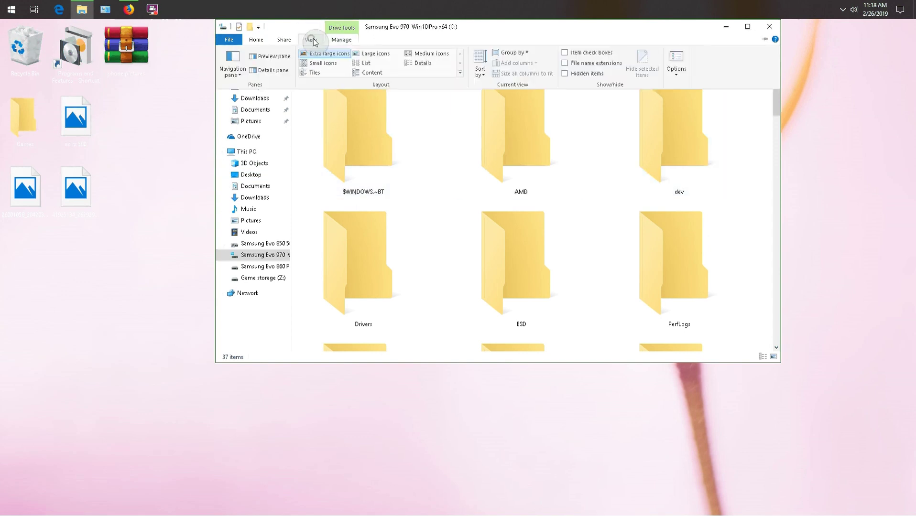
{"action": "left_click", "coordinate": [316, 67]}
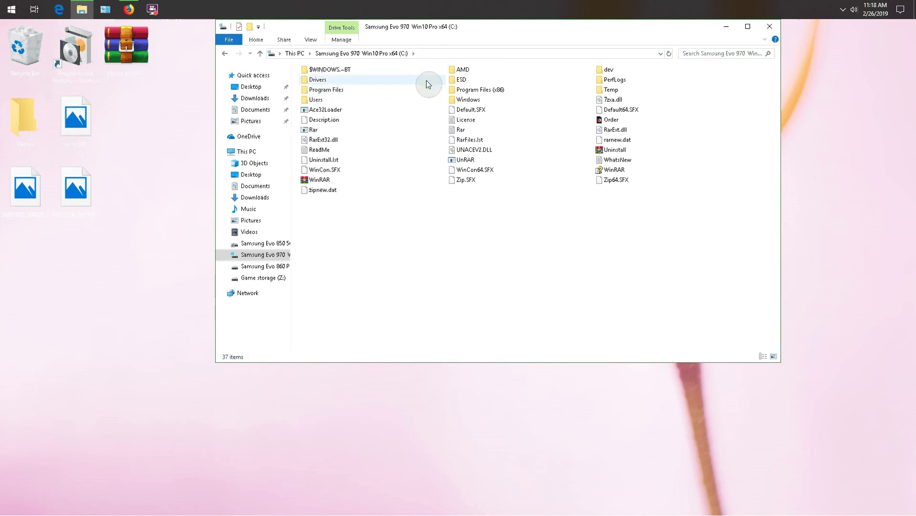
Open Program Files (x86), show its folders as small icons to check for leftover program folders, and close File Explorer
{"action": "double_click", "coordinate": [478, 90]}
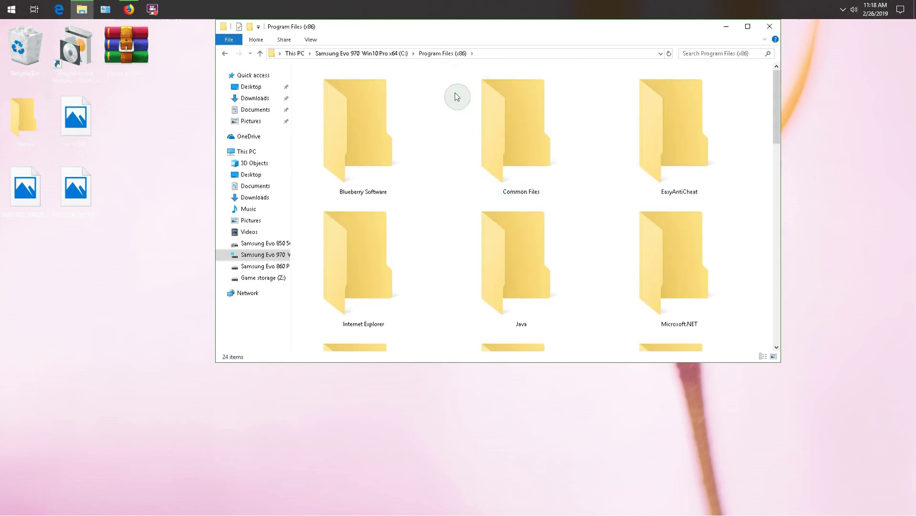
{"action": "left_click", "coordinate": [311, 39]}
{"action": "left_click", "coordinate": [315, 54]}
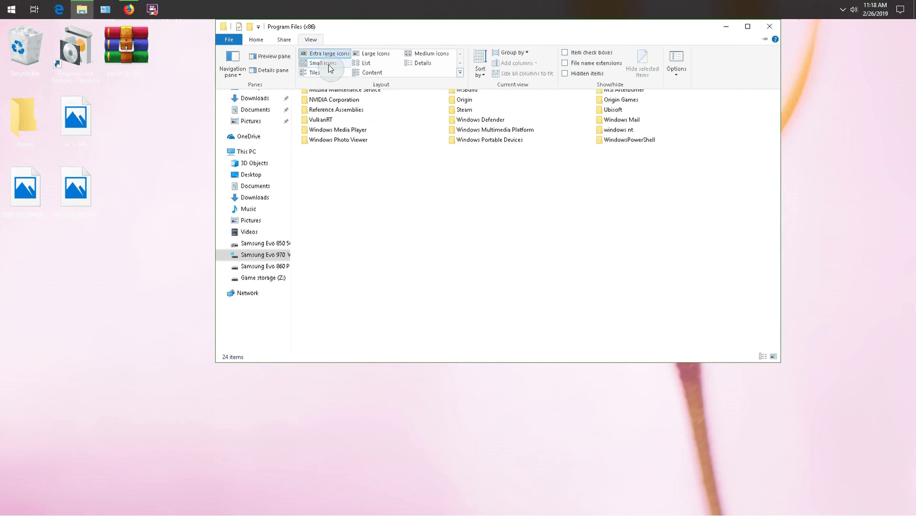
{"action": "left_click", "coordinate": [329, 65]}
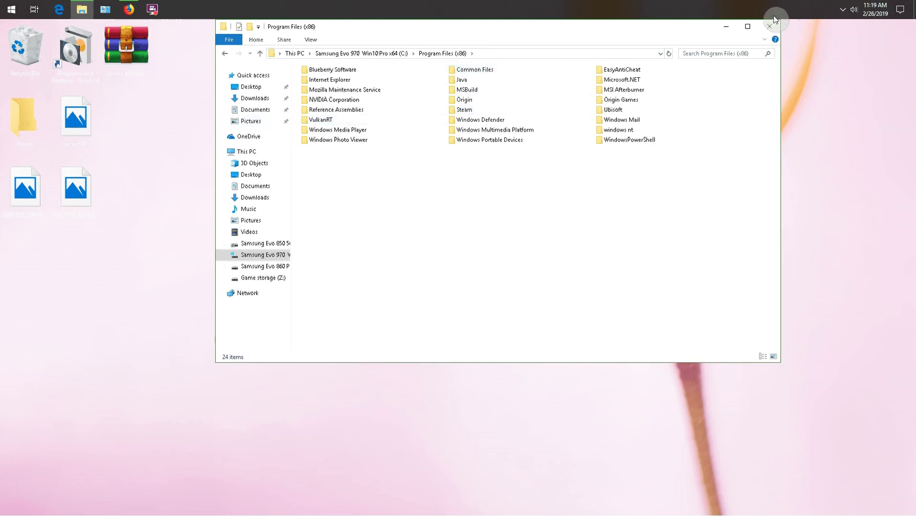
{"action": "left_click", "coordinate": [763, 31]}
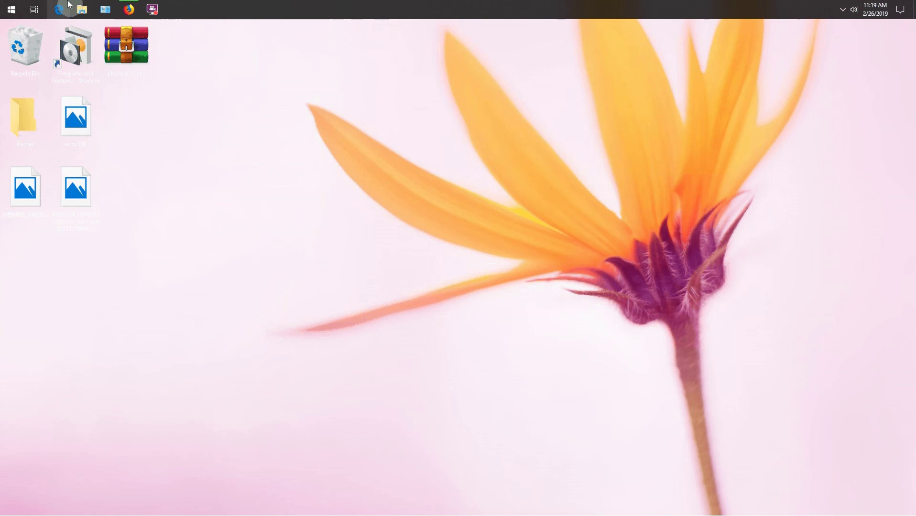
{"action": "left_click", "coordinate": [6, 15]}
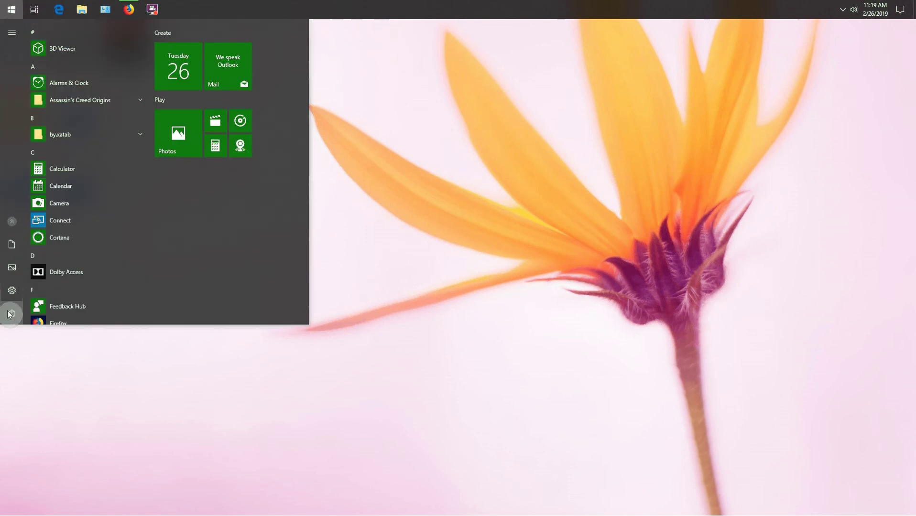
{"action": "left_click", "coordinate": [154, 10]}
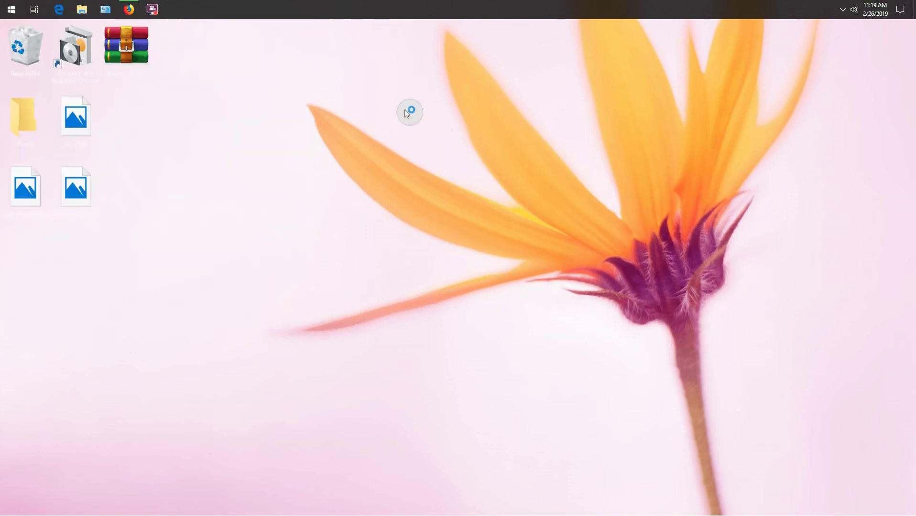